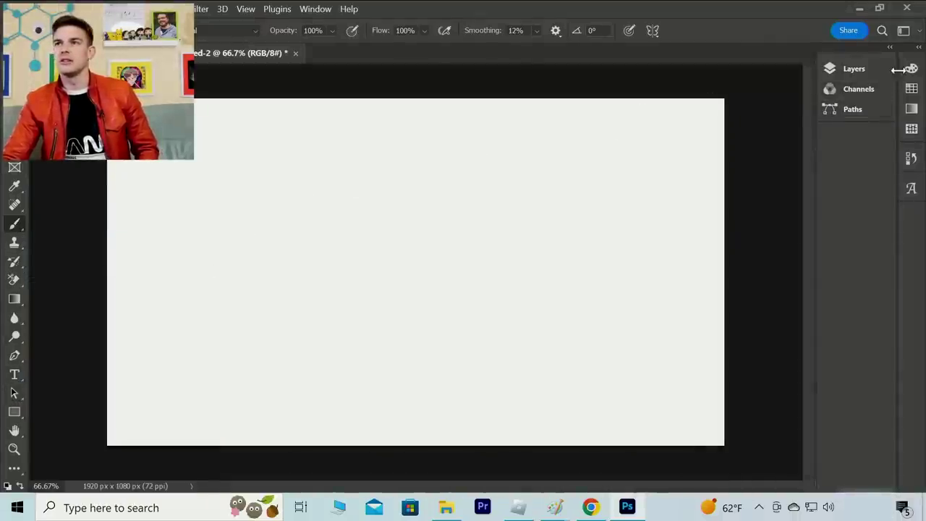
Step: Choose a bright yellow painting colour with the Color panel's hue slider and colour field
click(910, 68)
drag(873, 127, 862, 73)
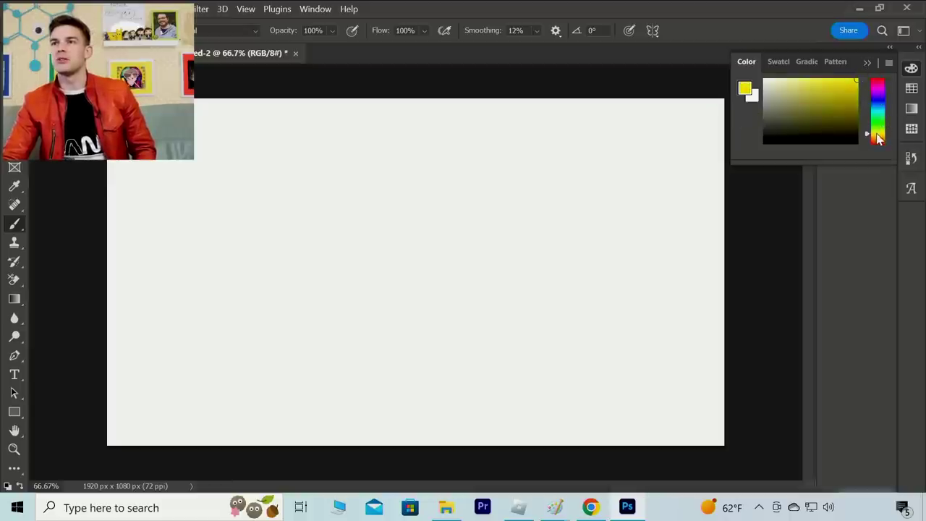
mouse_move(878, 138)
mouse_down()
mouse_move(868, 128)
mouse_move(876, 135)
mouse_up()
click(851, 99)
click(910, 69)
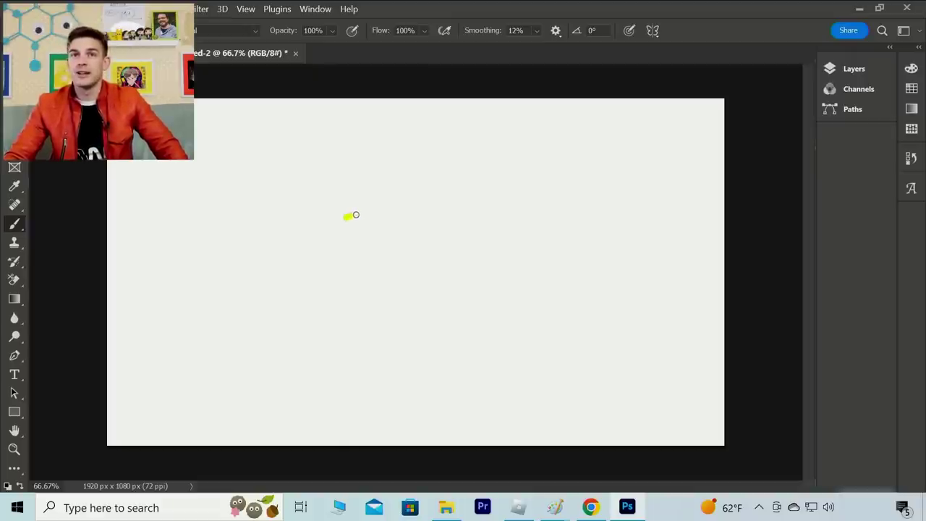
Step: Brush the outline of a round head with two pointed ears
mouse_move(356, 215)
mouse_down()
mouse_move(409, 220)
mouse_move(425, 238)
mouse_move(429, 255)
mouse_move(402, 289)
mouse_move(335, 289)
mouse_move(321, 264)
mouse_move(324, 240)
mouse_move(350, 217)
mouse_up()
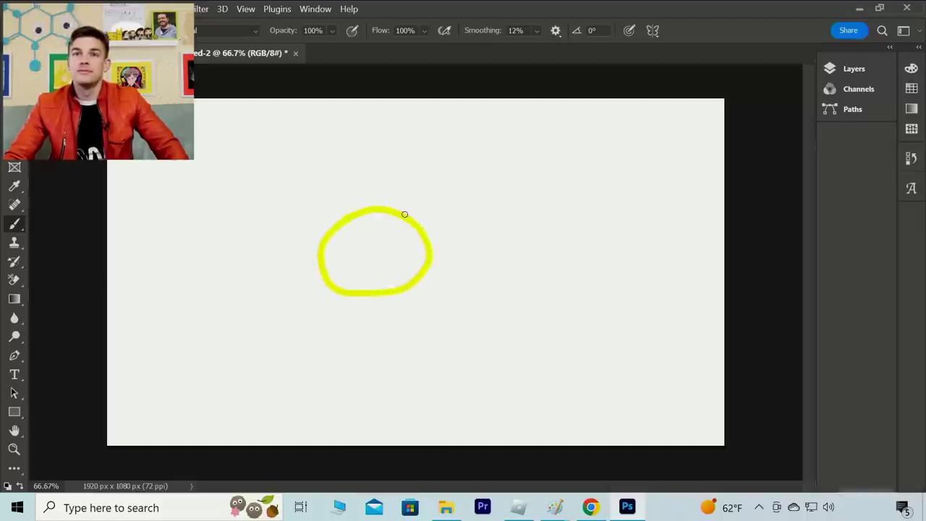
mouse_move(408, 206)
mouse_down()
mouse_move(436, 176)
mouse_move(460, 170)
mouse_up()
mouse_move(422, 233)
mouse_down()
mouse_move(449, 209)
mouse_move(460, 173)
mouse_up()
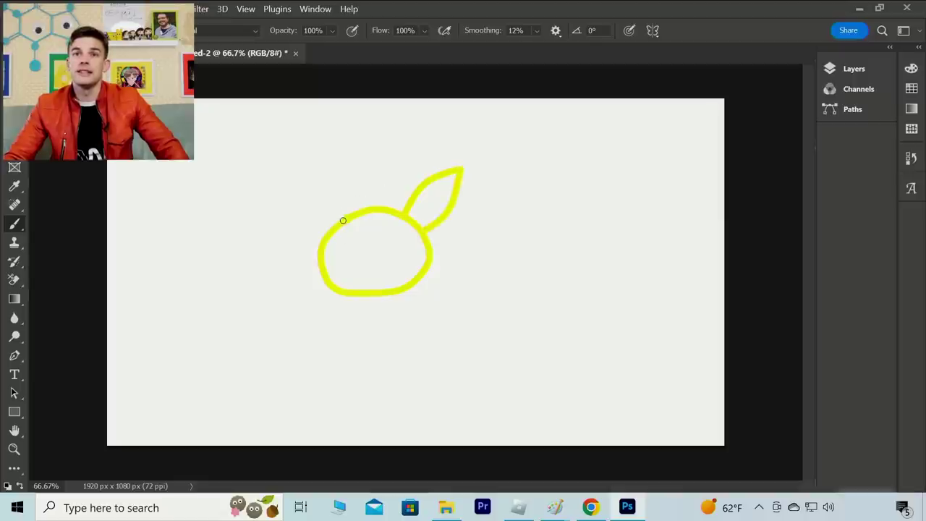
mouse_move(344, 220)
mouse_down()
mouse_move(336, 192)
mouse_move(307, 170)
mouse_up()
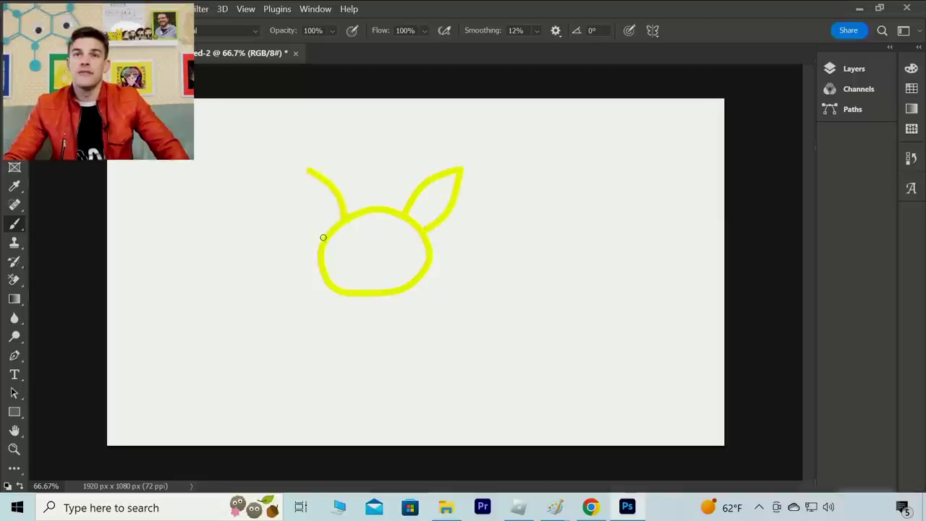
drag(323, 237, 306, 171)
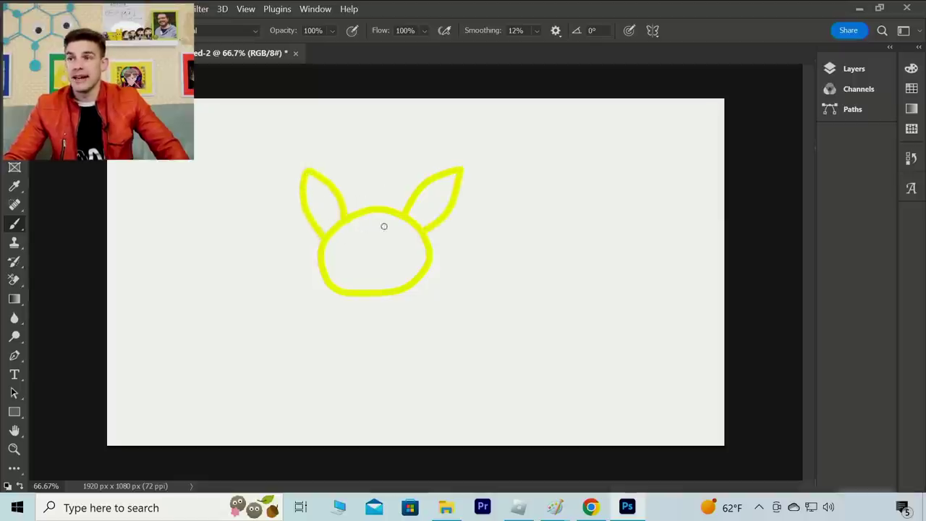
Step: Fill the left ear, right ear and face solid yellow with the Paint Bucket
click(911, 69)
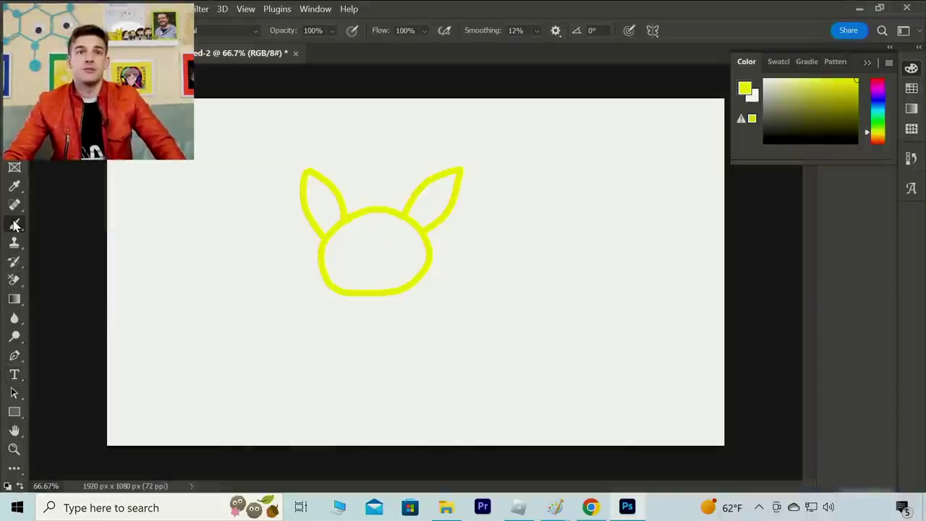
click(15, 225)
click(29, 222)
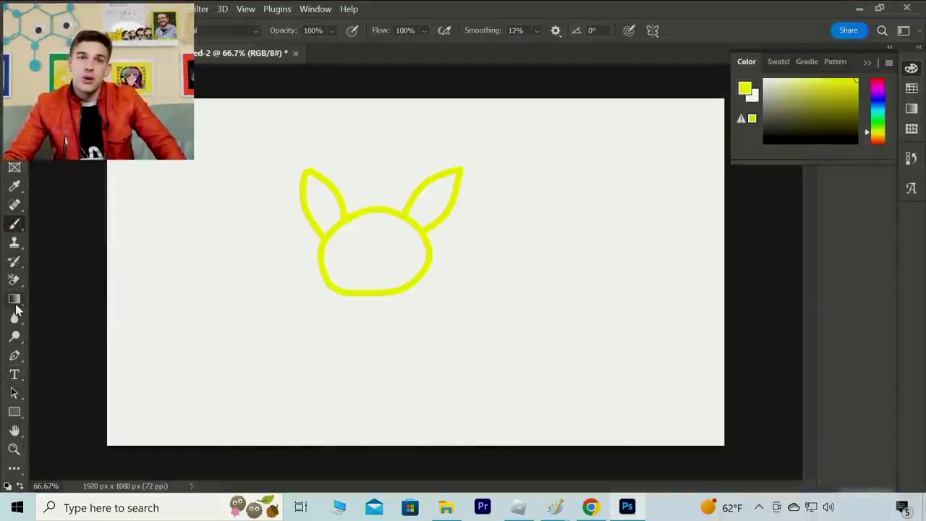
drag(14, 306, 82, 310)
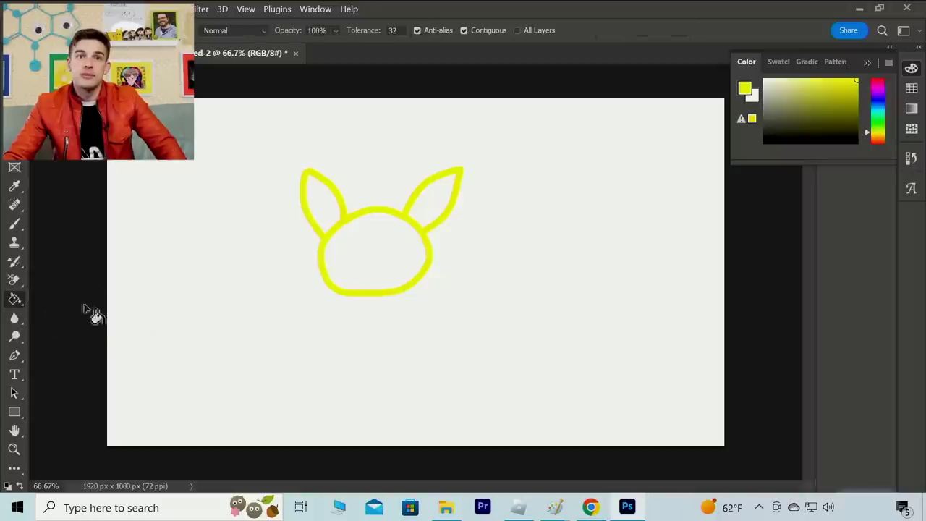
click(316, 208)
click(420, 211)
click(383, 250)
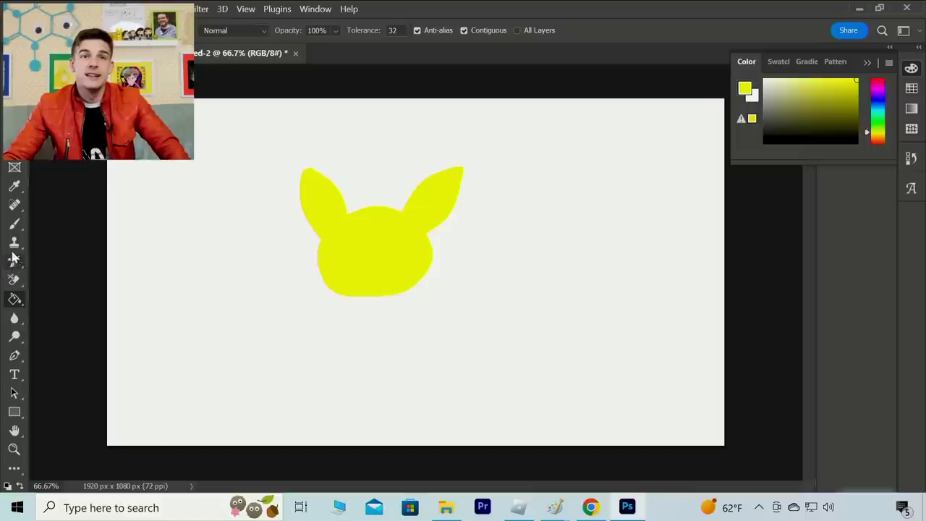
click(15, 225)
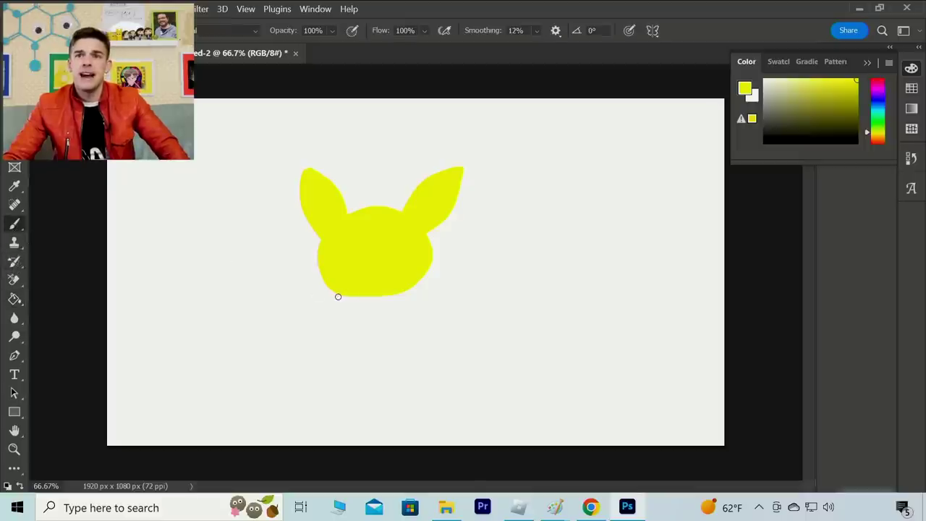
Step: Brush the outlines of the body and both raised arms
mouse_move(338, 297)
mouse_down()
mouse_move(325, 355)
mouse_move(334, 374)
mouse_move(428, 373)
mouse_move(442, 346)
mouse_move(441, 310)
mouse_move(419, 280)
mouse_move(457, 294)
mouse_move(476, 283)
mouse_up()
drag(449, 326, 478, 297)
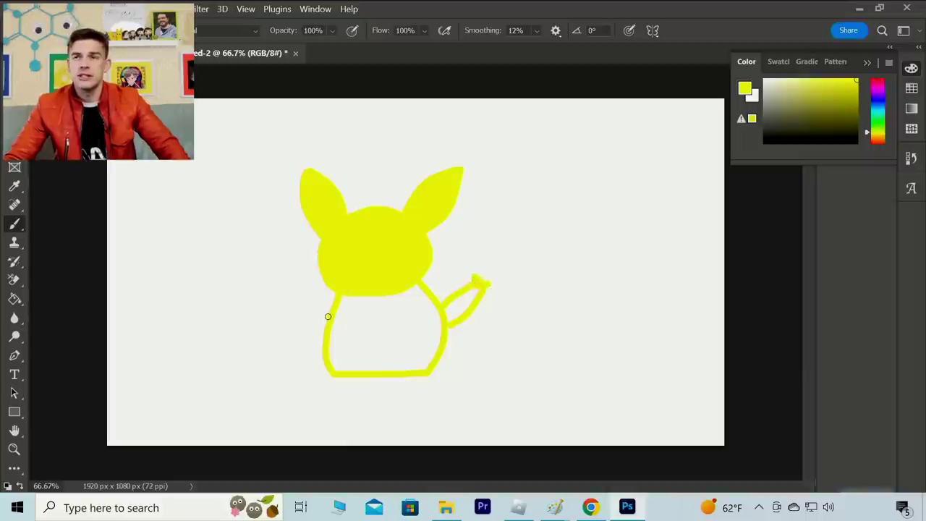
mouse_move(328, 317)
mouse_down()
mouse_move(296, 298)
mouse_move(286, 309)
mouse_move(324, 326)
mouse_up()
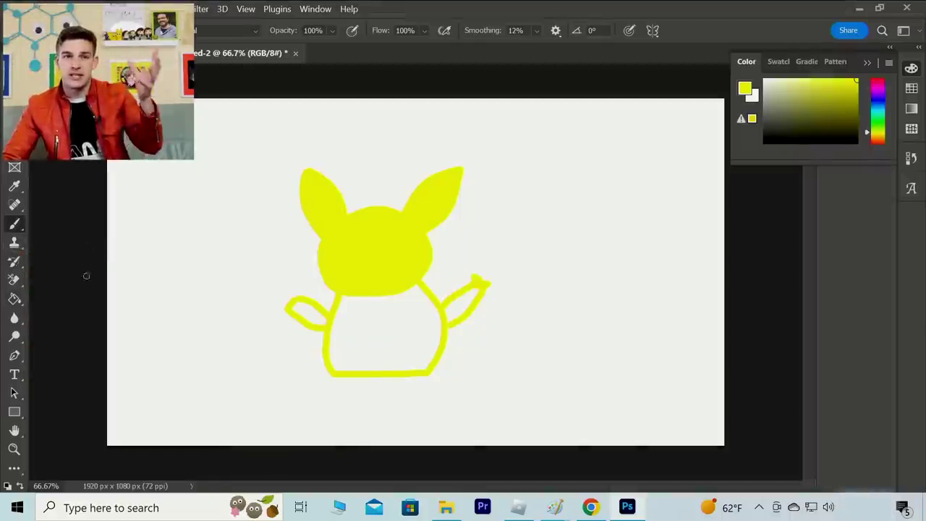
Step: Fill the left arm, body and right arm yellow with the Paint Bucket
click(14, 299)
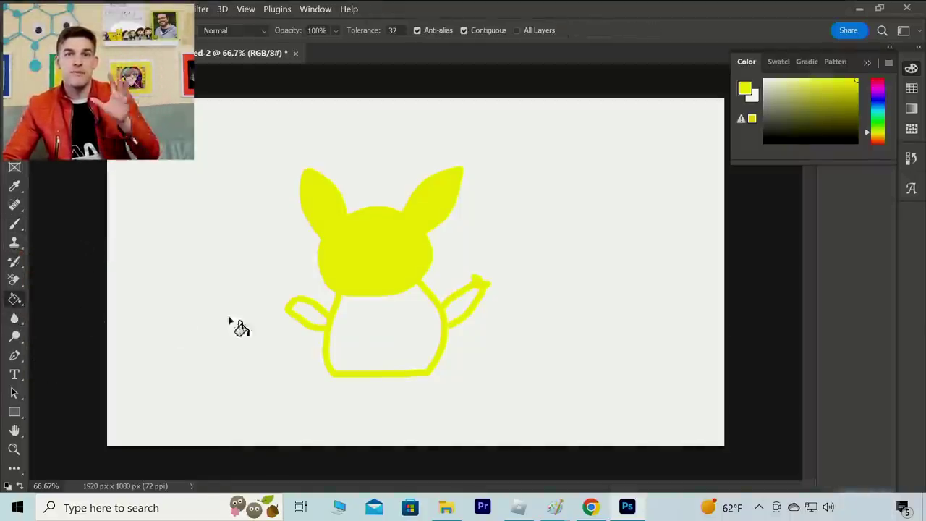
click(299, 312)
click(383, 331)
click(439, 322)
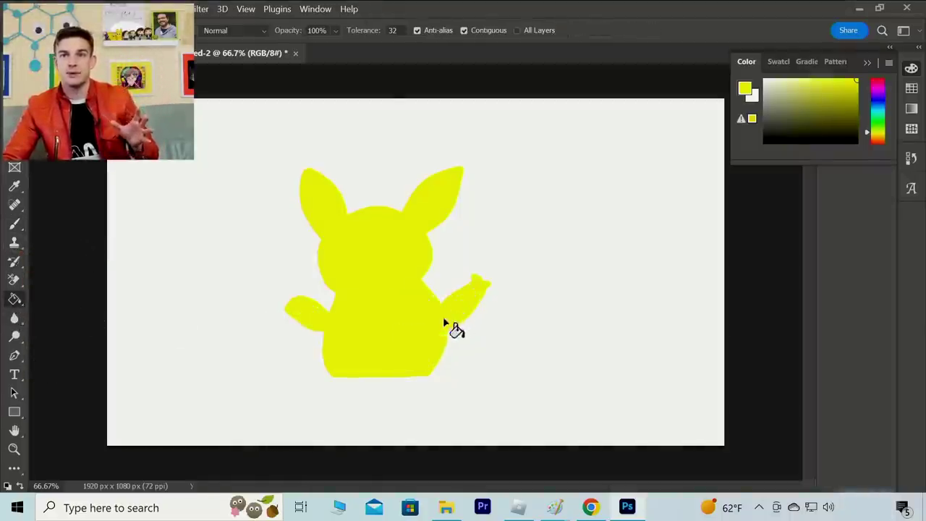
click(15, 226)
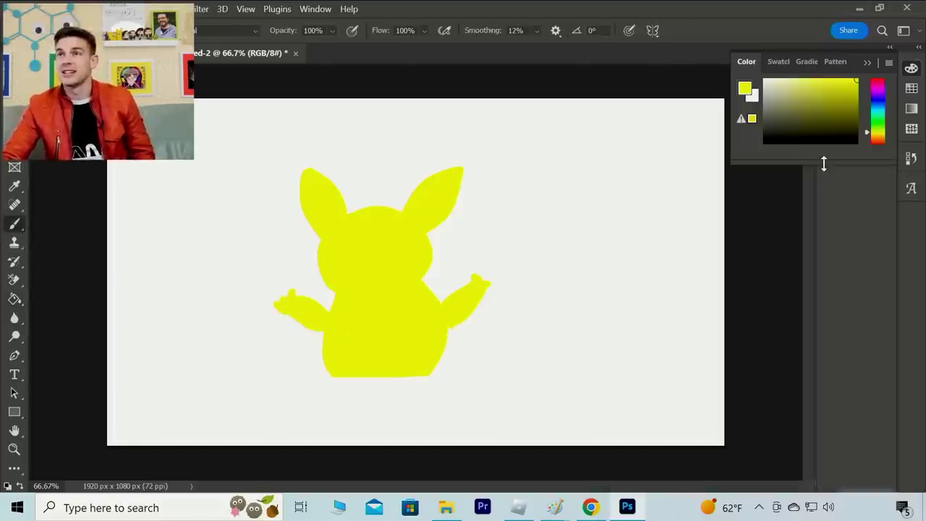
Step: Switch to black and paint both ear tips black
drag(825, 137, 758, 161)
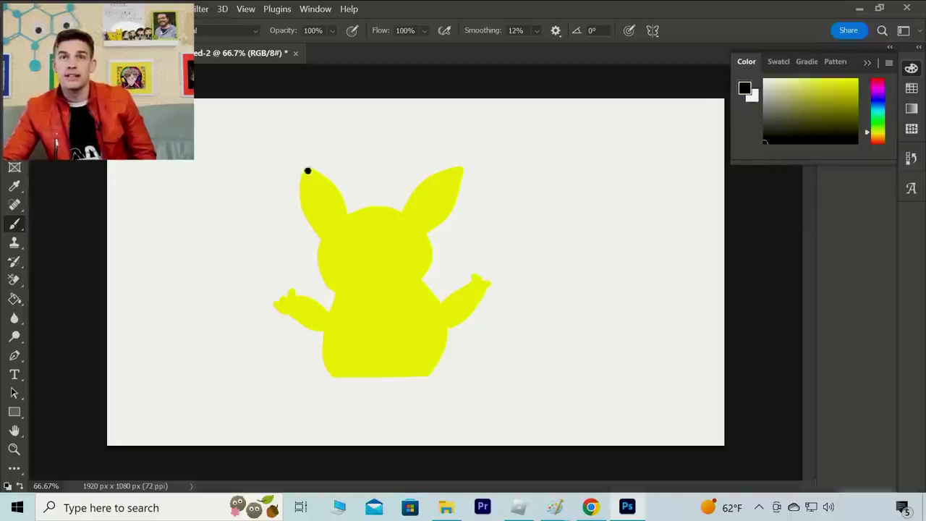
mouse_move(303, 178)
mouse_down()
mouse_move(298, 192)
mouse_move(318, 202)
mouse_move(332, 191)
mouse_move(323, 175)
mouse_move(310, 166)
mouse_move(304, 189)
mouse_move(320, 194)
mouse_up()
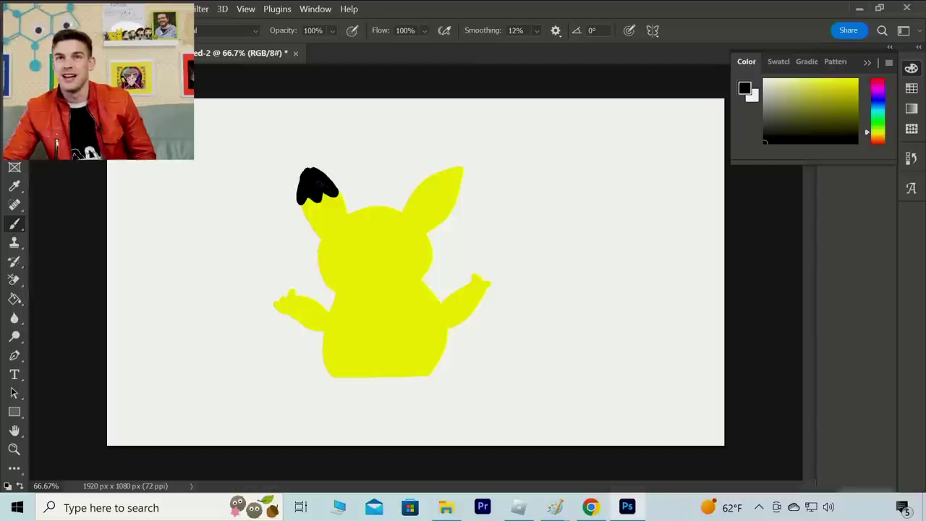
click(421, 183)
mouse_move(421, 183)
mouse_down()
mouse_move(462, 170)
mouse_move(457, 191)
mouse_move(445, 188)
mouse_move(454, 179)
mouse_up()
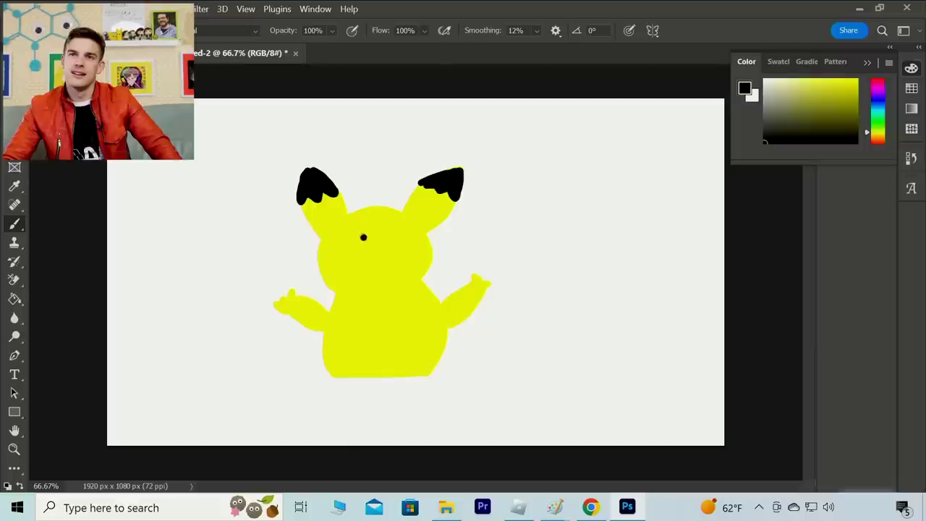
Step: Paint two black oval eyes and undo a stray black dot
mouse_move(363, 237)
mouse_down()
mouse_move(344, 232)
mouse_move(343, 250)
mouse_move(366, 254)
mouse_move(356, 239)
mouse_up()
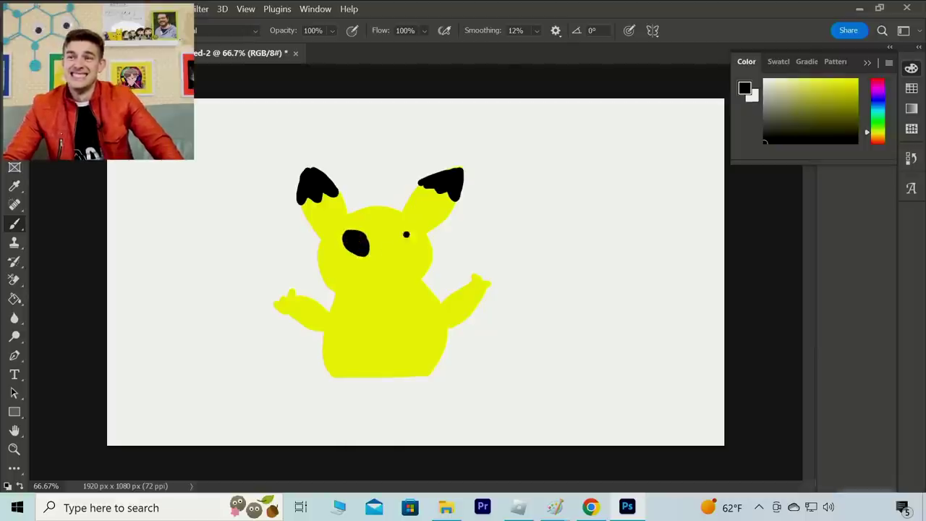
mouse_move(406, 234)
mouse_down()
mouse_move(381, 244)
mouse_move(400, 263)
mouse_move(411, 236)
mouse_move(390, 251)
mouse_move(402, 243)
mouse_up()
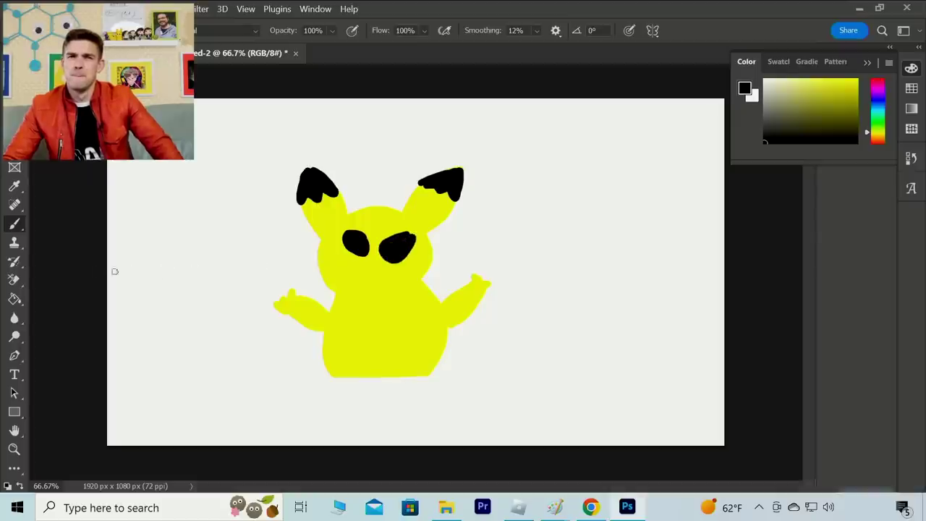
right_click(385, 253)
click(570, 186)
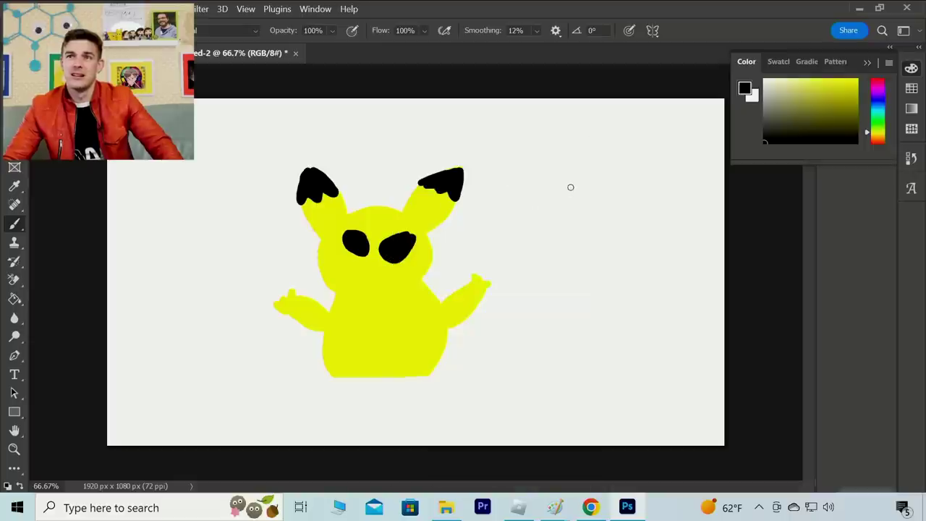
key(ctrl+z)
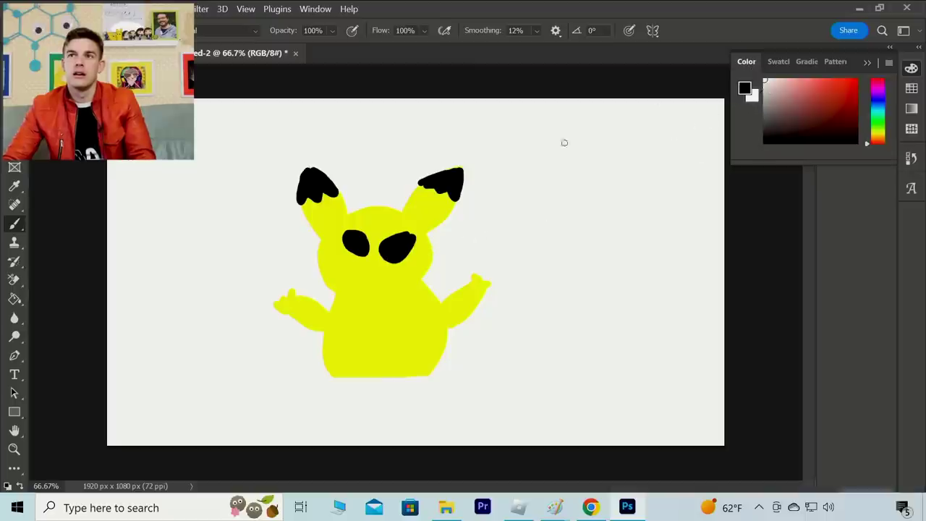
Step: Add white eye highlights, then paint a light grey fork's prongs and handle in the right hand
click(764, 79)
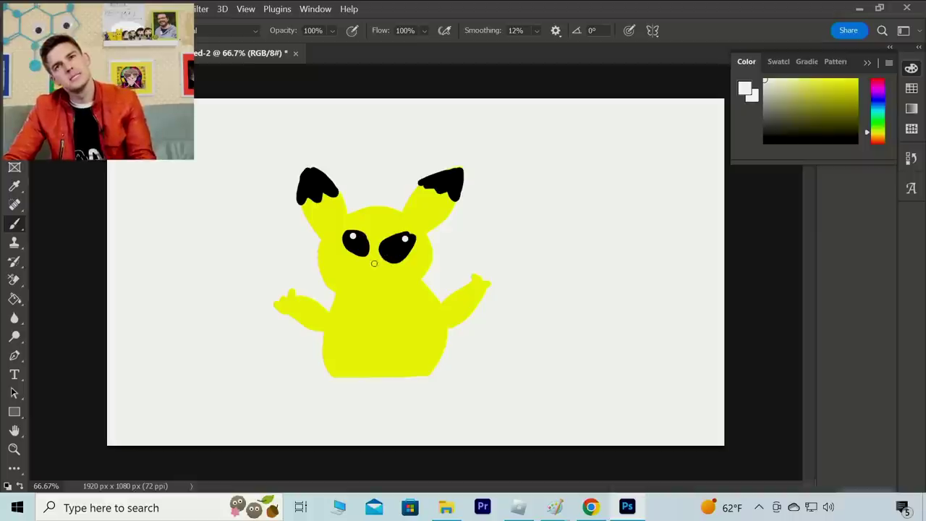
drag(398, 253, 394, 257)
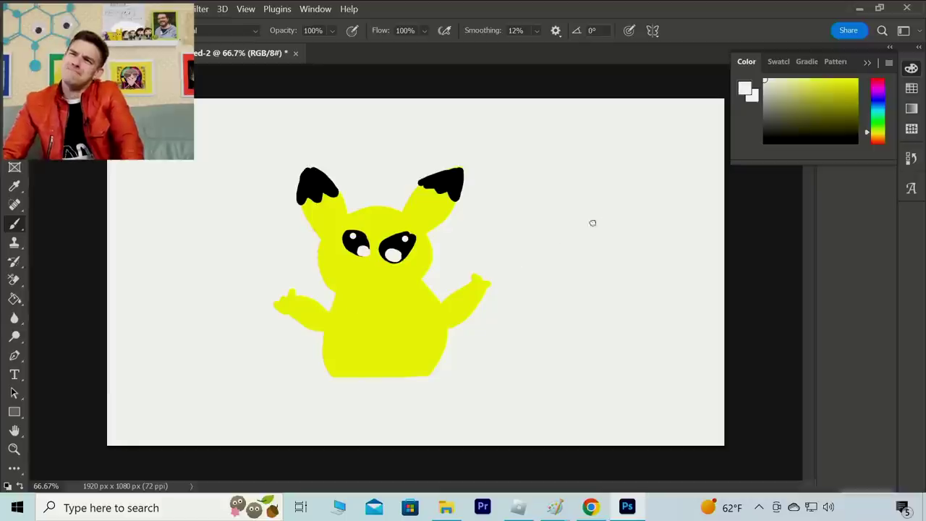
click(761, 111)
click(764, 105)
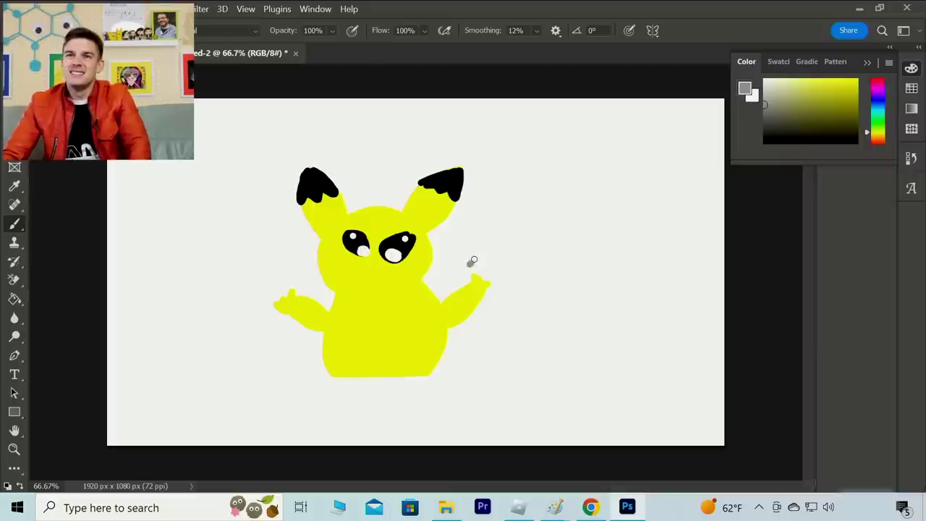
mouse_move(473, 259)
mouse_down()
mouse_move(472, 234)
mouse_move(468, 263)
mouse_move(458, 236)
mouse_move(470, 253)
mouse_move(443, 248)
mouse_move(466, 264)
mouse_up()
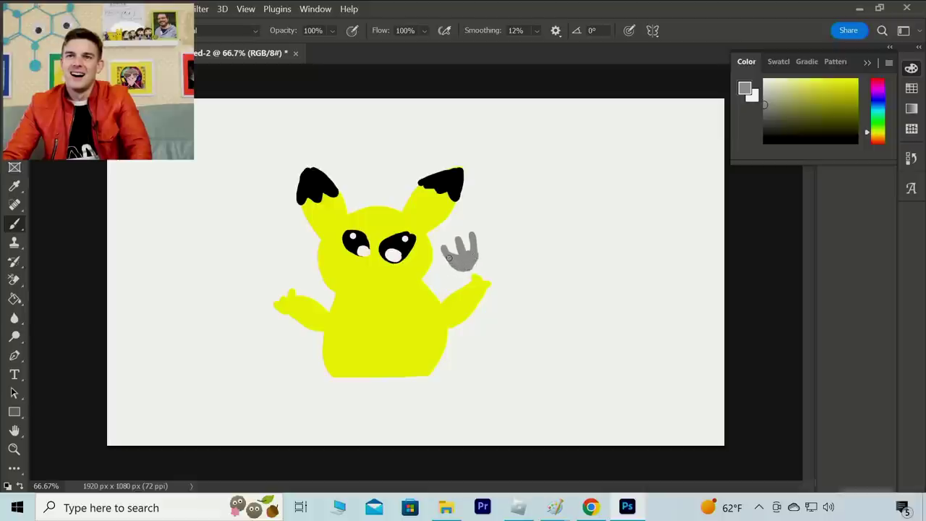
drag(469, 269, 497, 301)
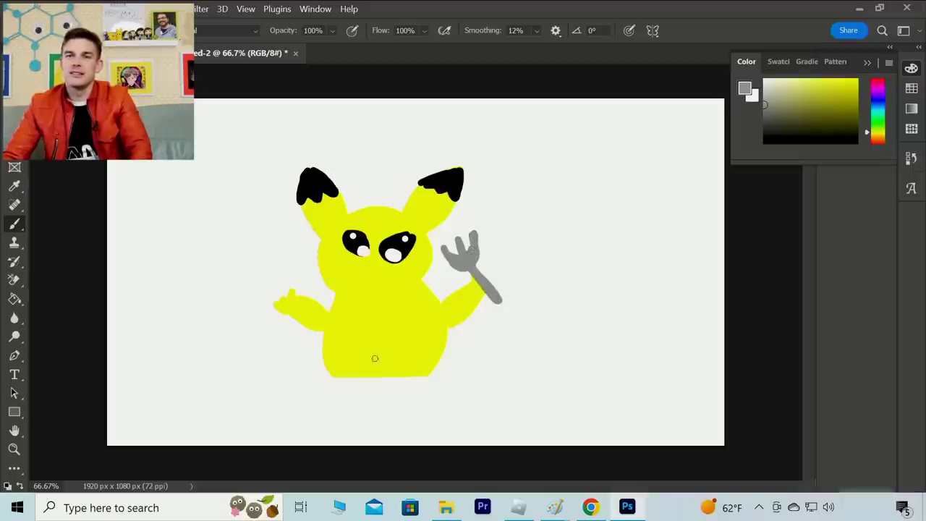
Step: Set the paint colour to bright magenta and check the brush tip choices
click(875, 93)
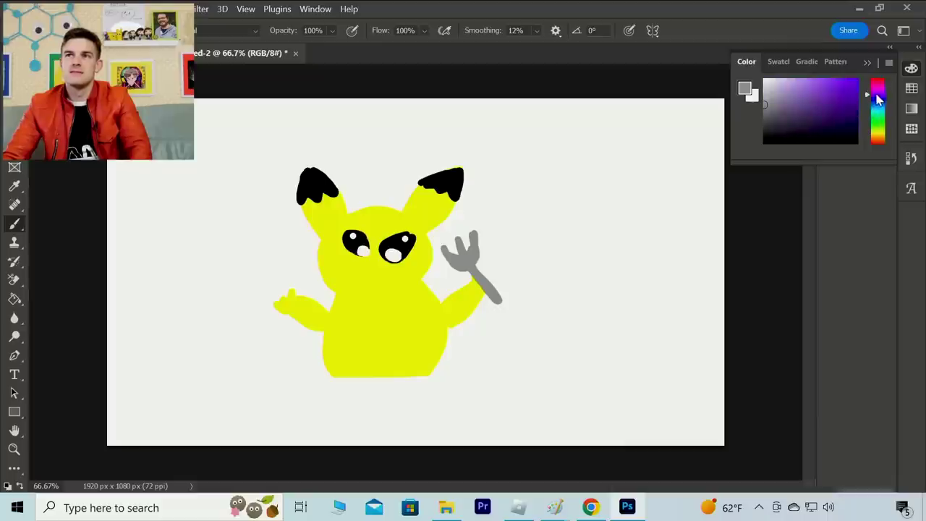
click(878, 89)
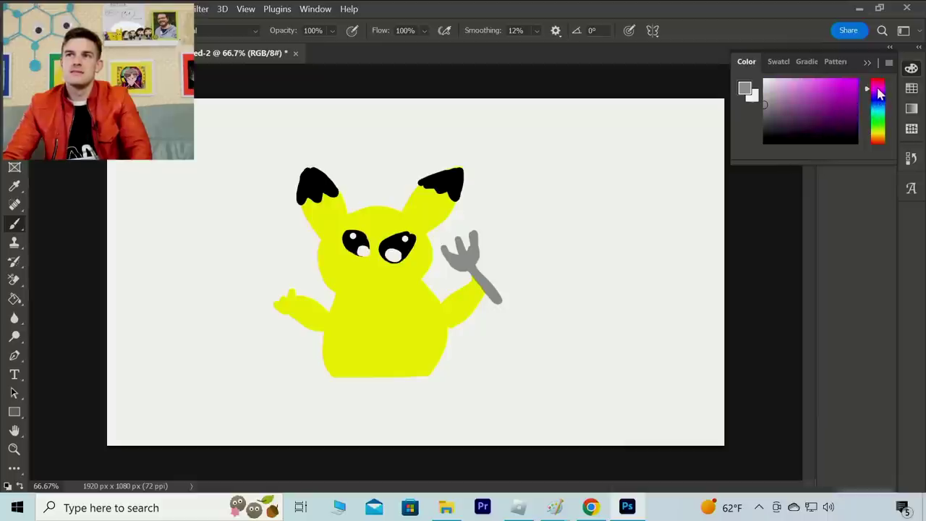
drag(823, 92, 871, 79)
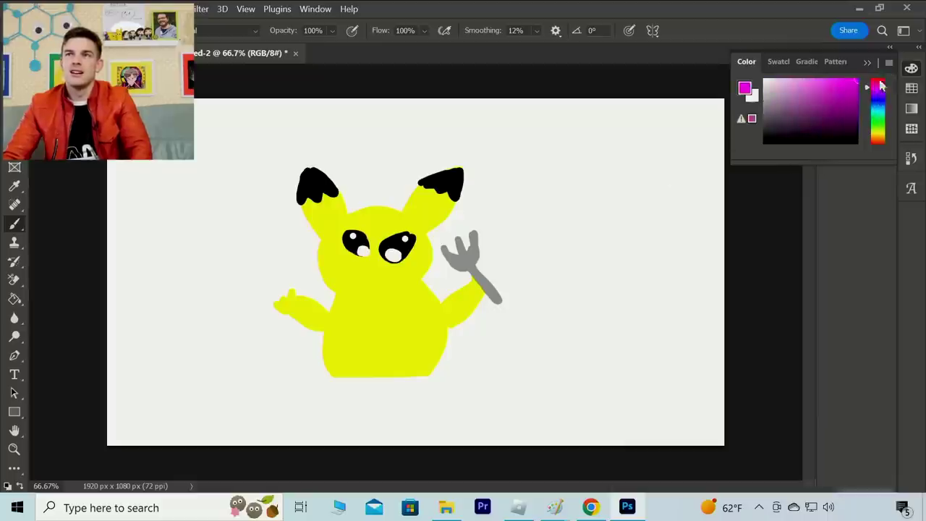
right_click(34, 241)
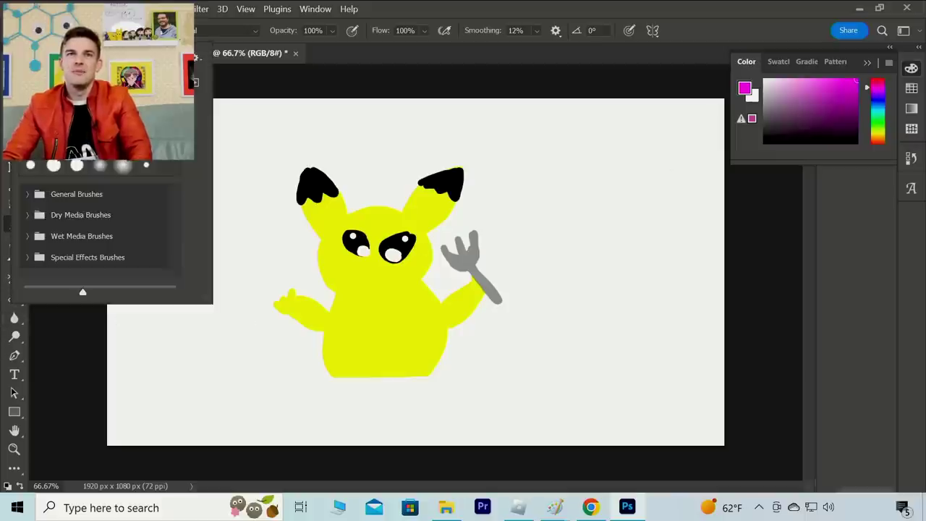
click(285, 388)
Step: Stamp magenta dots under the body, curving up the right side and closing the ring on the left
click(285, 390)
click(300, 399)
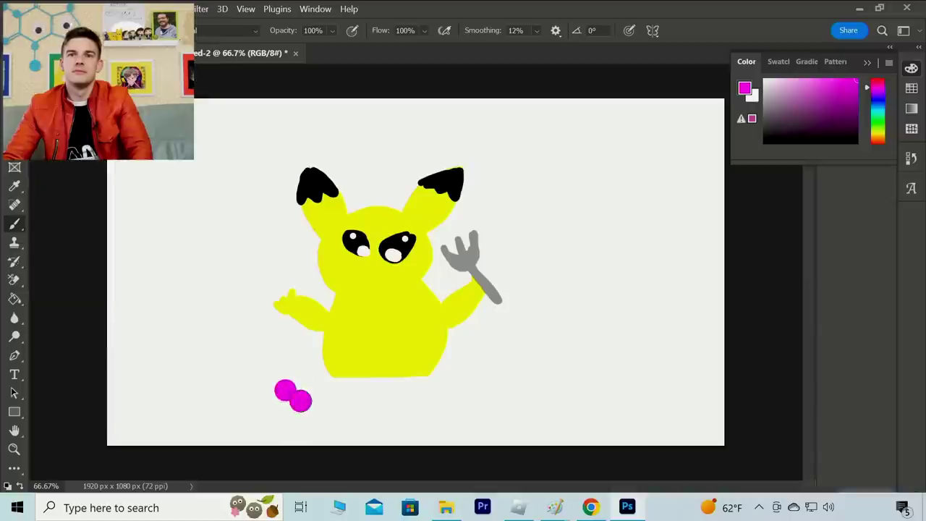
click(317, 403)
click(334, 407)
click(352, 409)
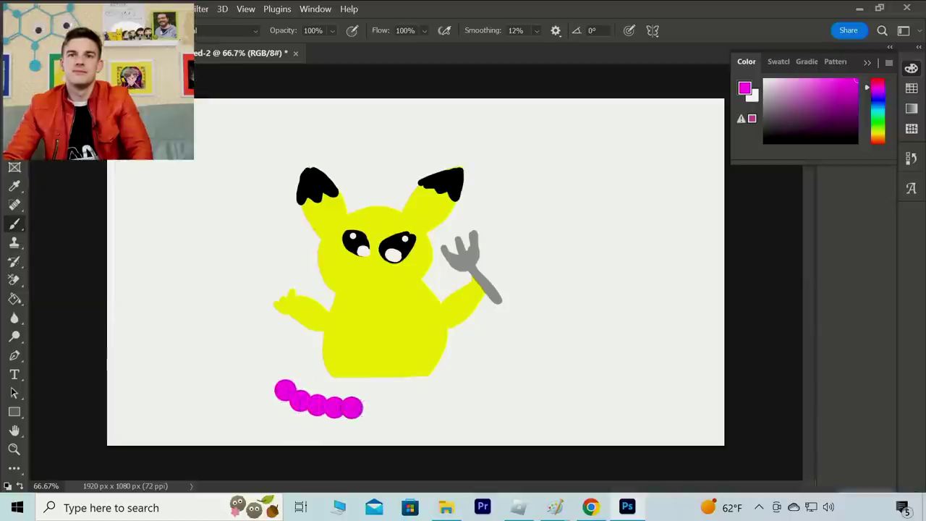
click(368, 409)
click(384, 409)
click(404, 411)
click(420, 410)
click(438, 410)
click(455, 410)
click(474, 408)
click(491, 403)
click(503, 389)
click(503, 370)
click(494, 357)
click(482, 353)
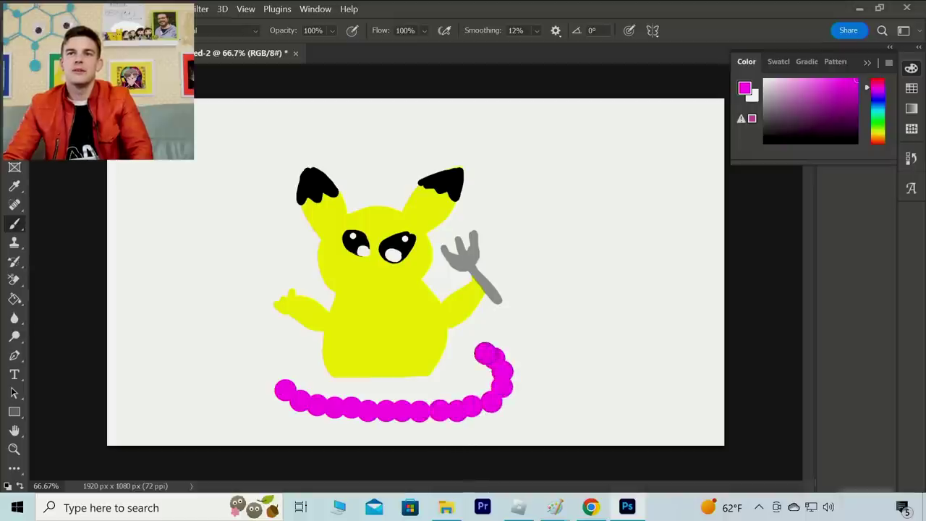
click(468, 348)
click(456, 348)
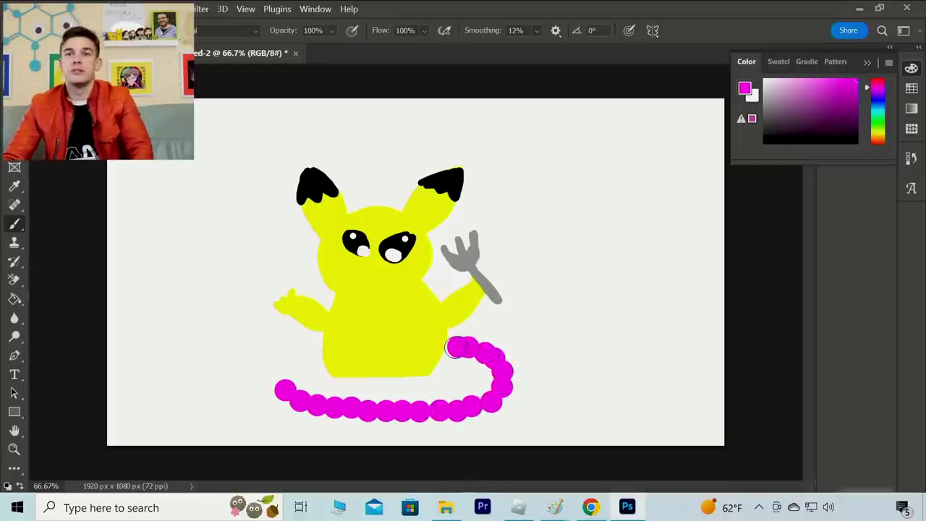
click(309, 352)
click(298, 357)
click(287, 362)
click(278, 375)
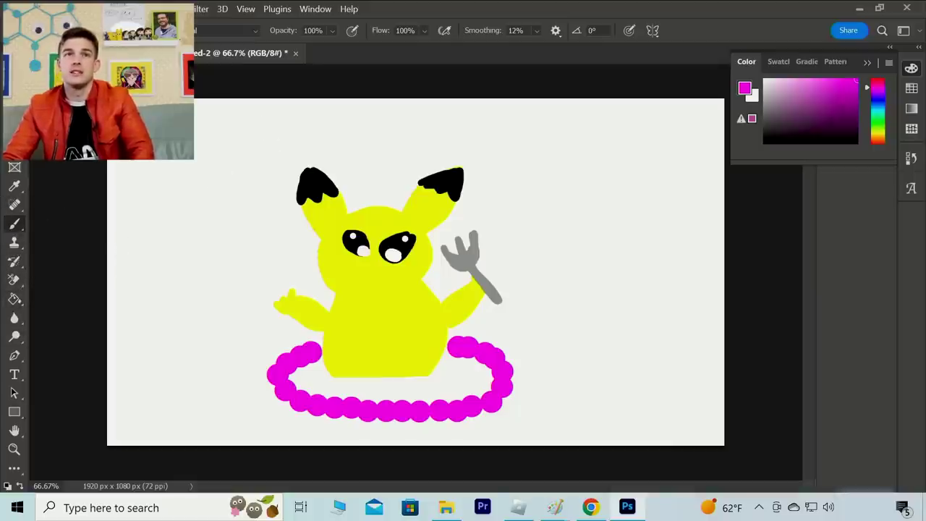
Step: Eyedrop the body's yellow and paint a zigzag tail over the ring's left front
click(39, 30)
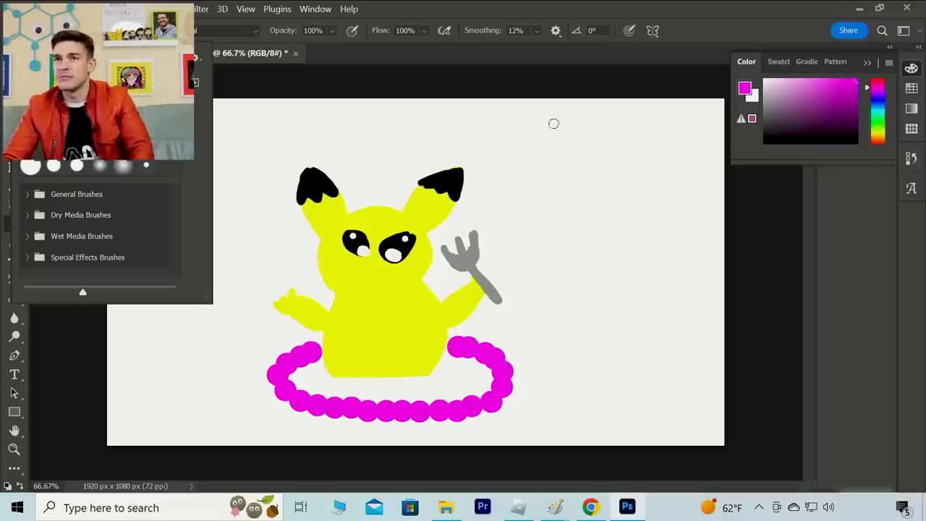
click(877, 134)
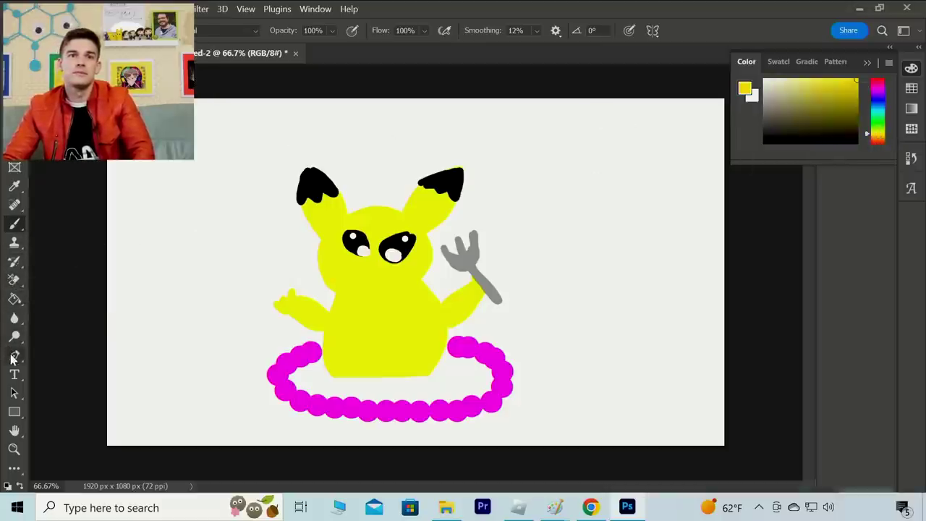
click(14, 186)
click(353, 283)
key(b)
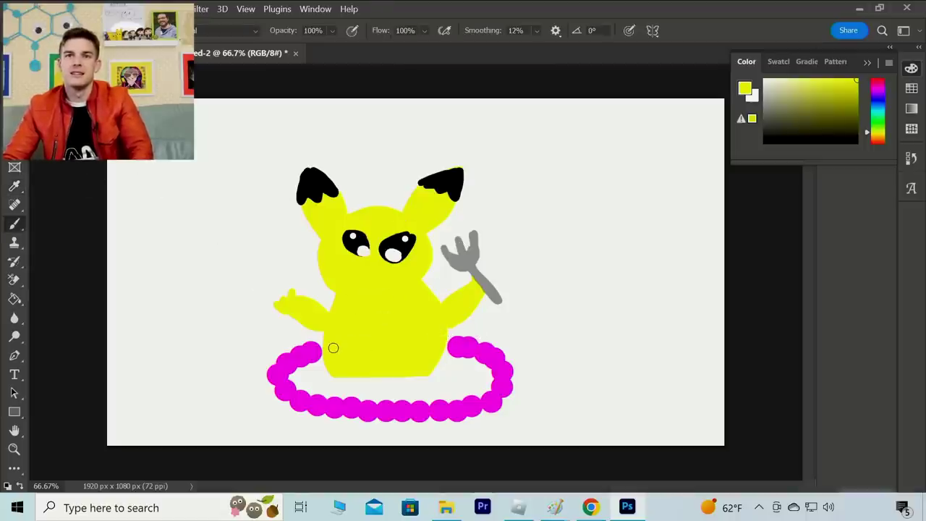
mouse_move(328, 348)
mouse_down()
mouse_move(283, 334)
mouse_move(278, 353)
mouse_move(244, 326)
mouse_move(241, 353)
mouse_move(202, 308)
mouse_move(167, 358)
mouse_move(258, 382)
mouse_move(260, 366)
mouse_move(306, 376)
mouse_move(307, 363)
mouse_move(340, 359)
mouse_move(294, 344)
mouse_move(262, 352)
mouse_move(251, 345)
mouse_move(293, 361)
mouse_move(290, 345)
mouse_move(288, 356)
mouse_move(325, 357)
mouse_move(260, 361)
mouse_move(288, 373)
mouse_move(259, 363)
mouse_move(347, 376)
mouse_move(319, 387)
mouse_move(440, 383)
mouse_move(418, 377)
mouse_up()
mouse_move(251, 364)
mouse_down()
mouse_move(219, 358)
mouse_move(214, 347)
mouse_move(238, 364)
mouse_move(196, 320)
mouse_move(189, 358)
mouse_move(254, 374)
mouse_move(198, 355)
mouse_move(196, 316)
mouse_move(194, 342)
mouse_move(199, 325)
mouse_move(211, 337)
mouse_up()
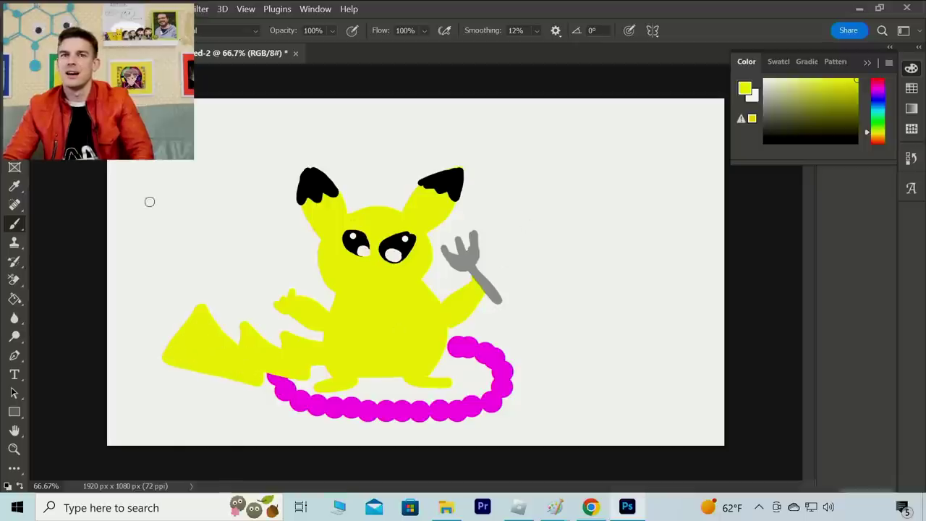
Step: Paint two black vertical legs under the ring's ends, then pick an olive-yellow colour
drag(771, 120, 764, 143)
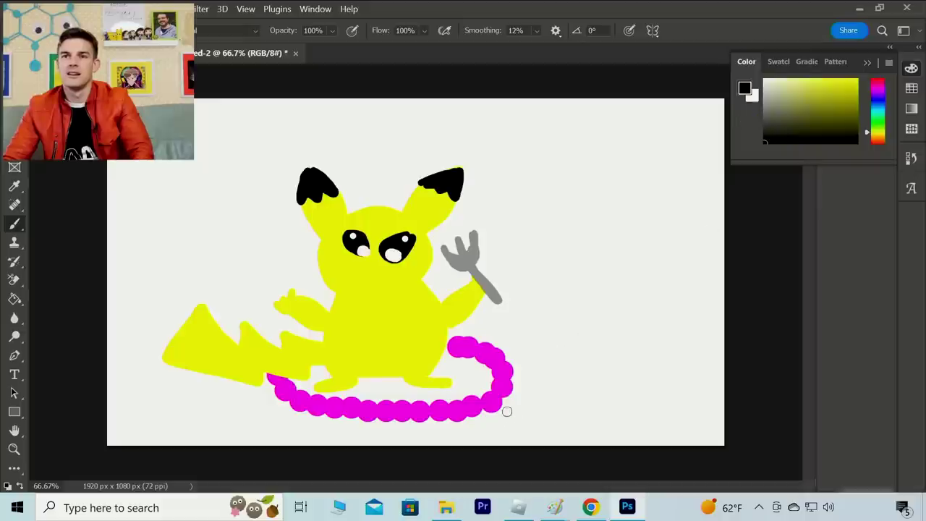
drag(510, 396, 511, 441)
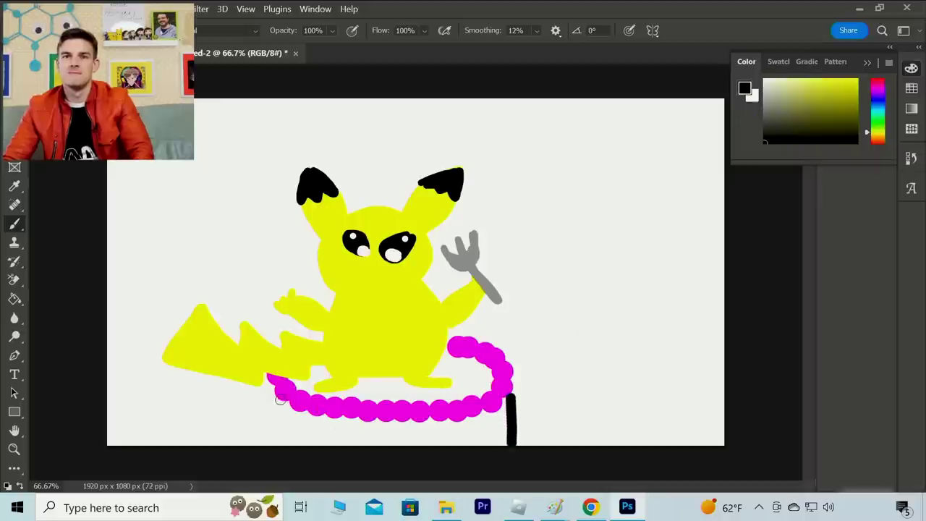
drag(279, 400, 281, 444)
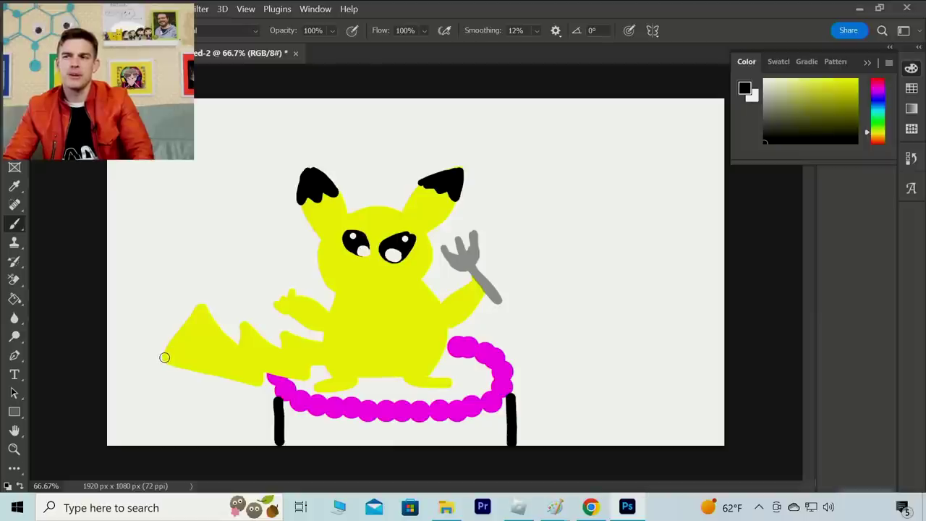
mouse_move(847, 109)
mouse_down()
mouse_move(863, 110)
mouse_move(857, 116)
mouse_up()
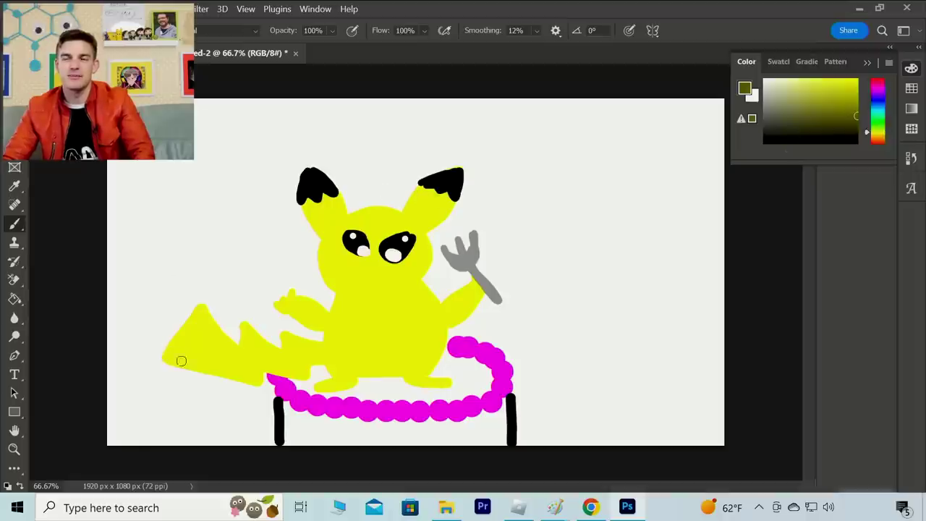
Step: Paint the tail's tip orange-brown
click(877, 136)
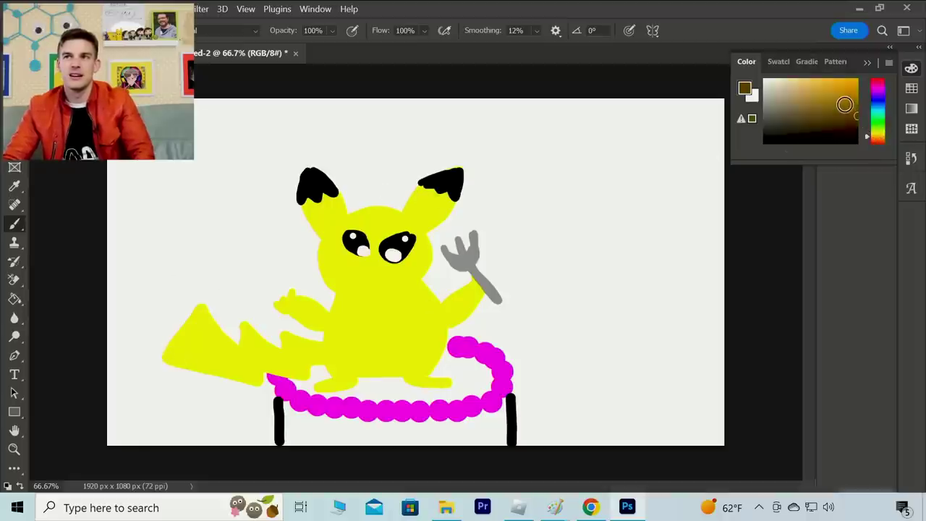
mouse_move(159, 358)
mouse_down()
mouse_move(214, 372)
mouse_move(208, 356)
mouse_move(217, 338)
mouse_move(203, 309)
mouse_move(162, 357)
mouse_move(194, 358)
mouse_move(208, 340)
mouse_move(201, 322)
mouse_move(180, 356)
mouse_up()
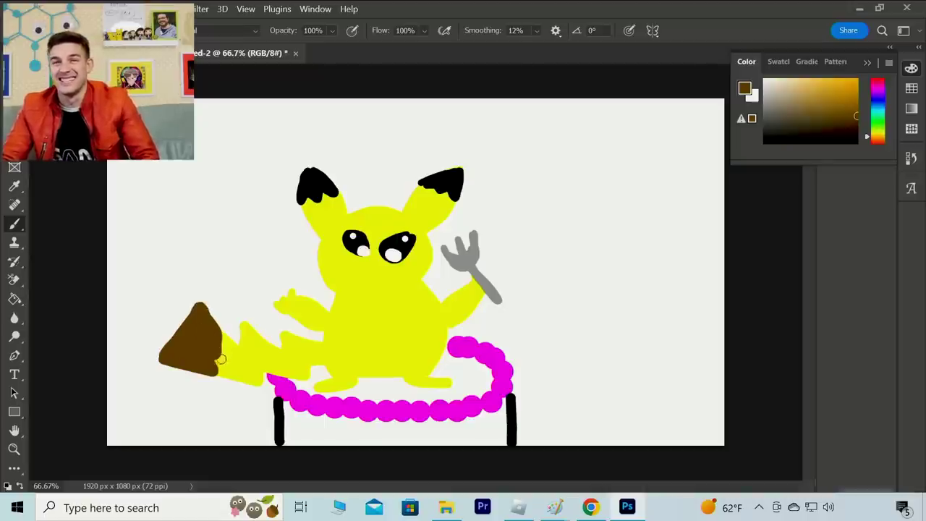
mouse_move(211, 351)
mouse_down()
mouse_move(224, 352)
mouse_move(222, 332)
mouse_move(205, 311)
mouse_up()
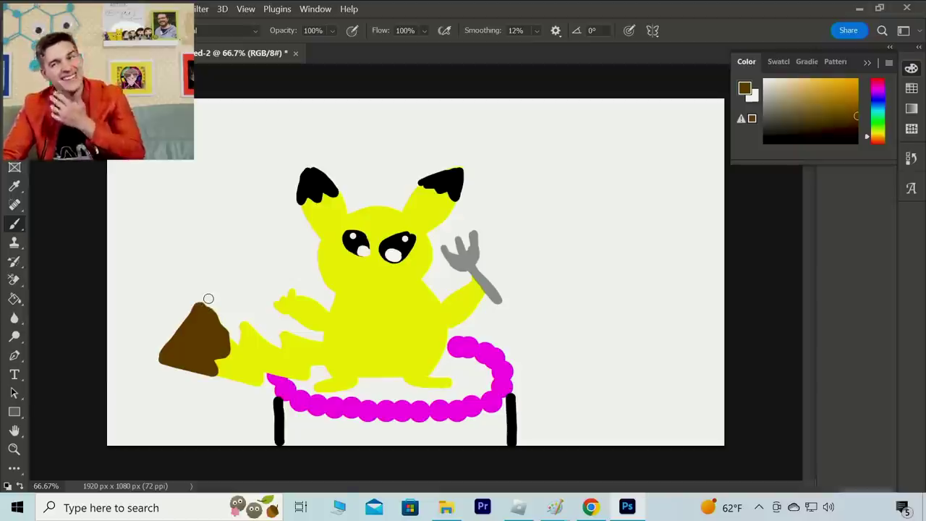
Step: Outline the tip's bottom in black, then repaint its bottom and left edges dark brown
drag(810, 127, 764, 141)
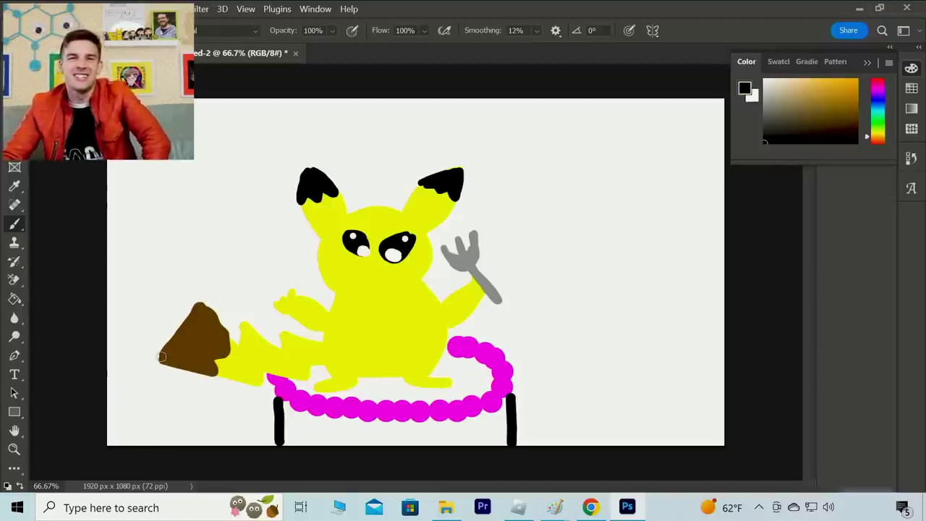
mouse_move(161, 355)
mouse_down()
mouse_move(214, 377)
mouse_move(212, 357)
mouse_move(226, 357)
mouse_move(232, 333)
mouse_move(203, 303)
mouse_move(164, 356)
mouse_move(201, 309)
mouse_move(229, 337)
mouse_move(201, 323)
mouse_move(229, 347)
mouse_move(206, 340)
mouse_move(215, 352)
mouse_move(230, 351)
mouse_move(202, 317)
mouse_move(171, 358)
mouse_move(204, 355)
mouse_move(204, 327)
mouse_up()
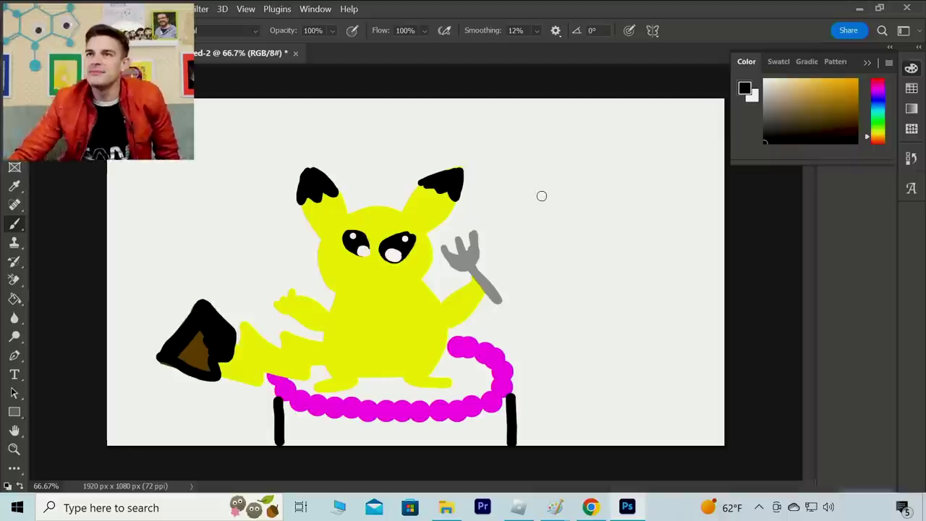
click(858, 125)
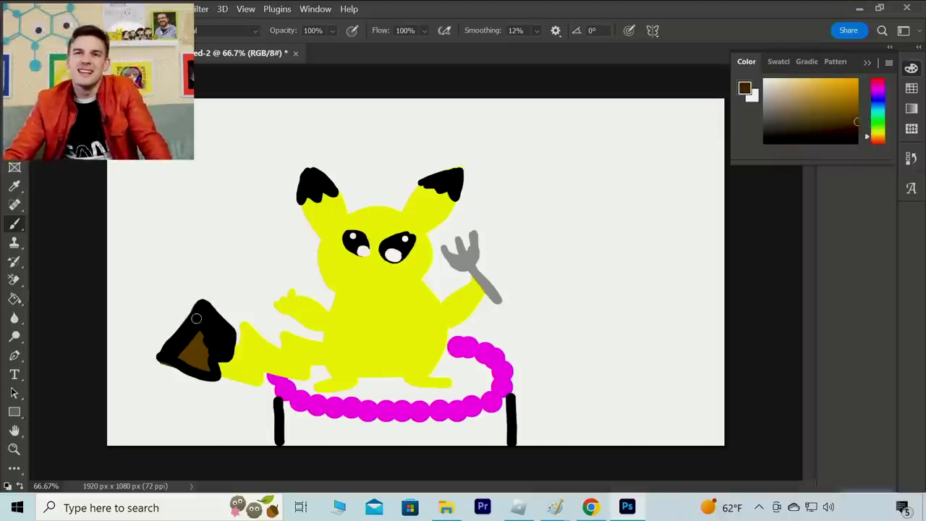
mouse_move(160, 358)
mouse_down()
mouse_move(217, 379)
mouse_move(212, 358)
mouse_move(228, 359)
mouse_move(233, 334)
mouse_move(204, 298)
mouse_up()
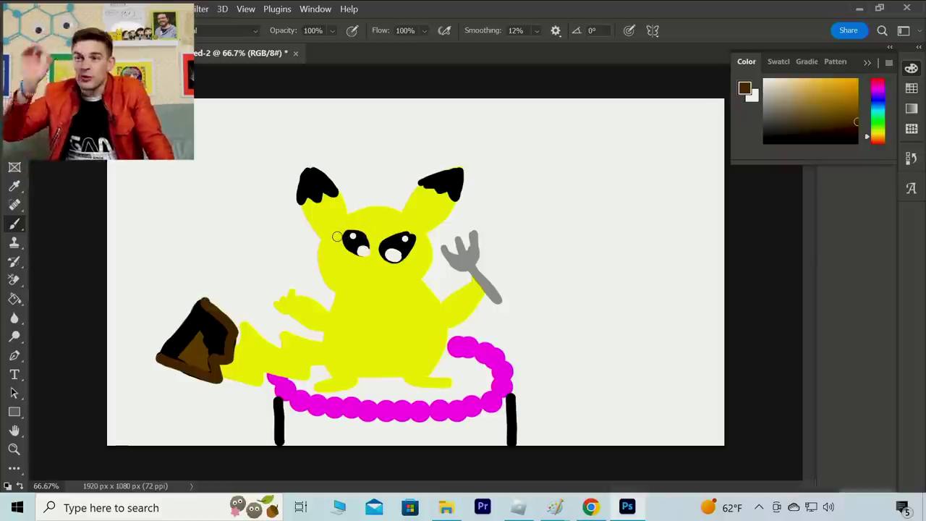
mouse_move(224, 305)
mouse_down()
mouse_move(191, 311)
mouse_move(198, 305)
mouse_move(162, 356)
mouse_move(208, 315)
mouse_move(215, 325)
mouse_move(201, 320)
mouse_move(225, 333)
mouse_move(218, 352)
mouse_move(210, 343)
mouse_move(212, 325)
mouse_move(219, 339)
mouse_move(214, 320)
mouse_move(204, 318)
mouse_move(190, 351)
mouse_move(182, 343)
mouse_move(196, 330)
mouse_move(171, 350)
mouse_move(207, 346)
mouse_up()
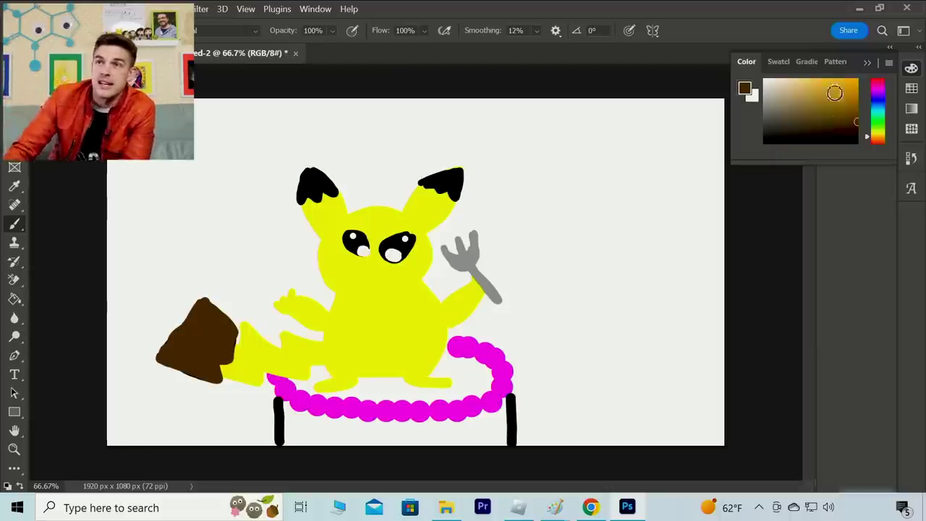
Step: Paint a black mouth, then cover it over with yellow sampled from the body
click(765, 141)
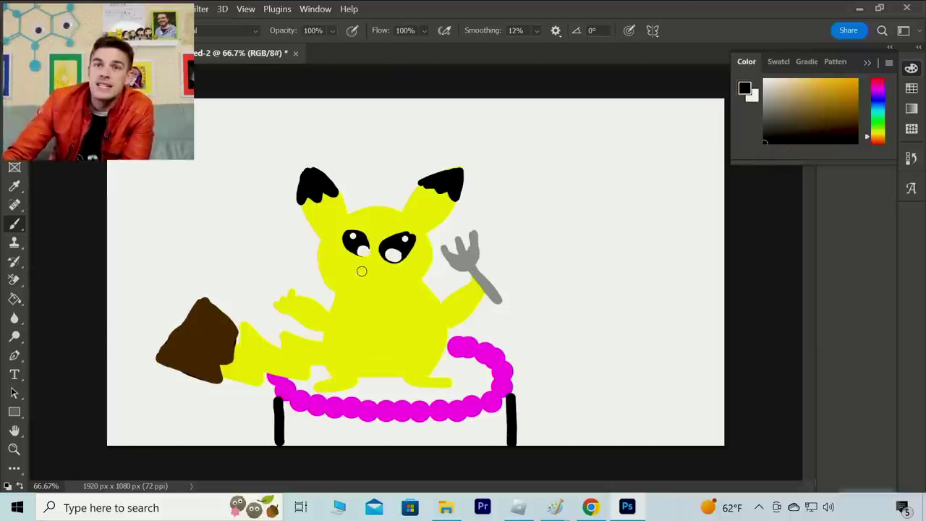
mouse_move(354, 272)
mouse_down()
mouse_move(368, 275)
mouse_move(358, 290)
mouse_move(371, 285)
mouse_move(367, 277)
mouse_up()
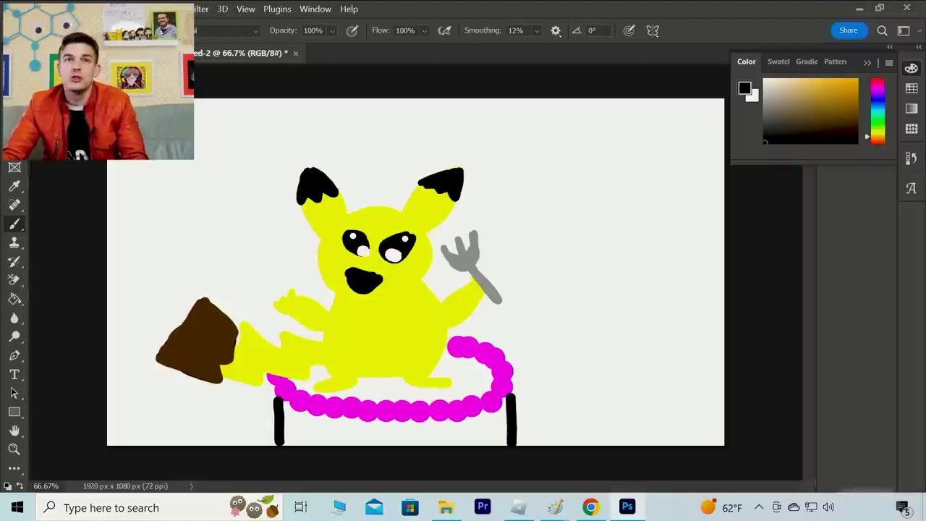
click(78, 9)
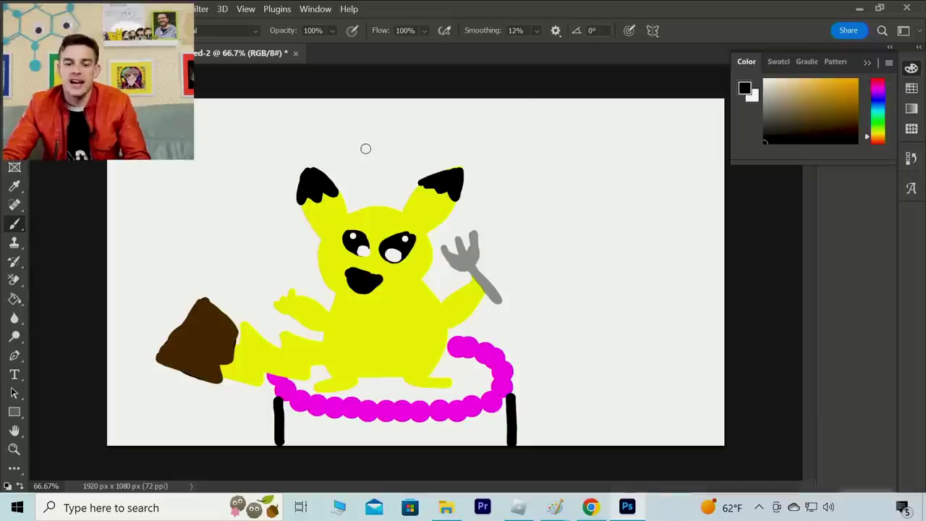
alt+click(404, 300)
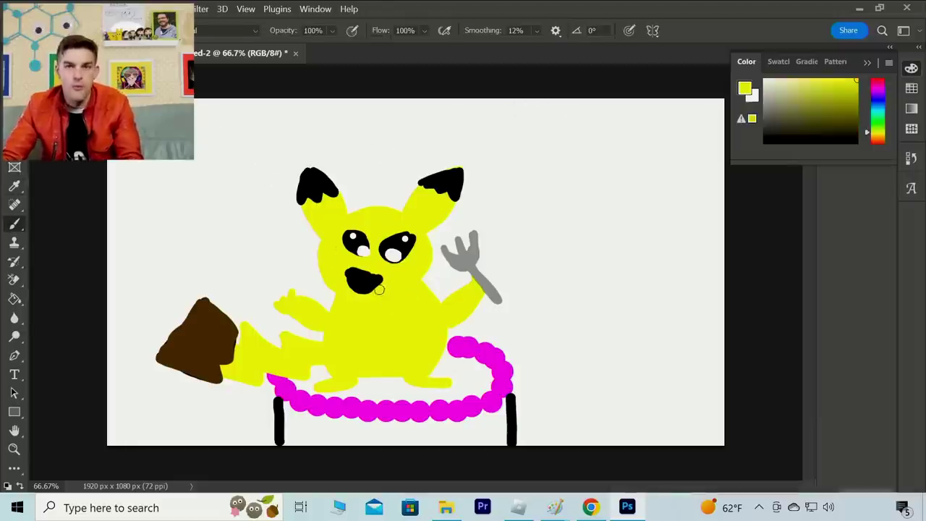
mouse_move(352, 275)
mouse_down()
mouse_move(384, 279)
mouse_move(360, 288)
mouse_move(370, 290)
mouse_up()
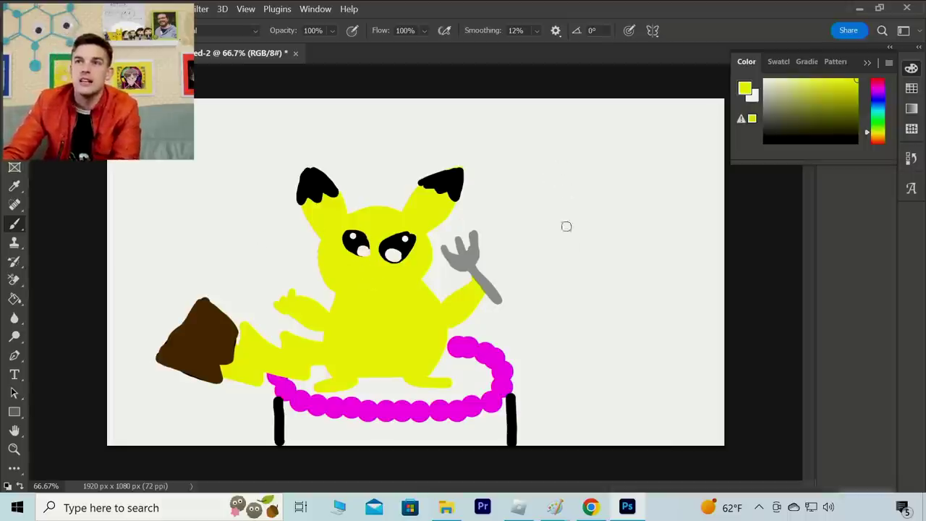
Step: Draw a new open black mouth below the eyes and choose red for the tongue
drag(800, 131, 694, 203)
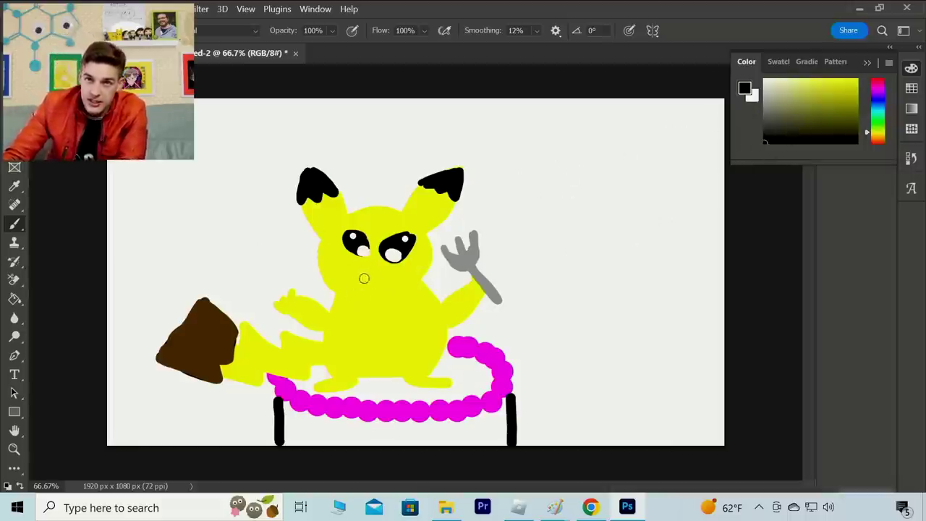
mouse_move(353, 271)
mouse_down()
mouse_move(361, 282)
mouse_move(384, 278)
mouse_up()
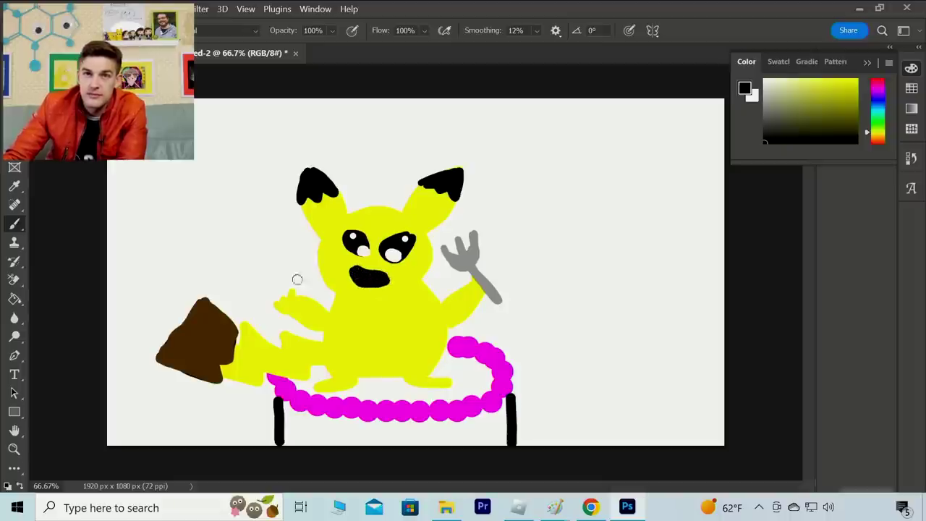
drag(877, 113, 877, 80)
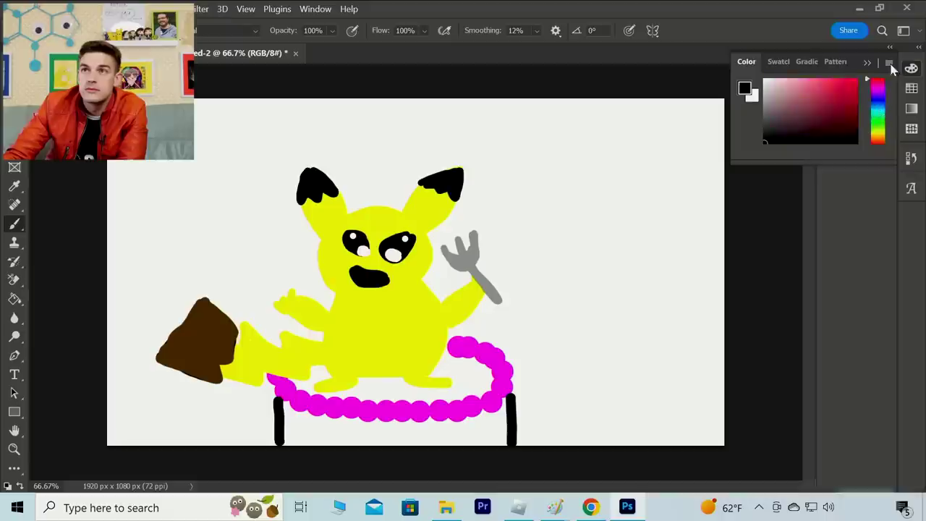
click(857, 80)
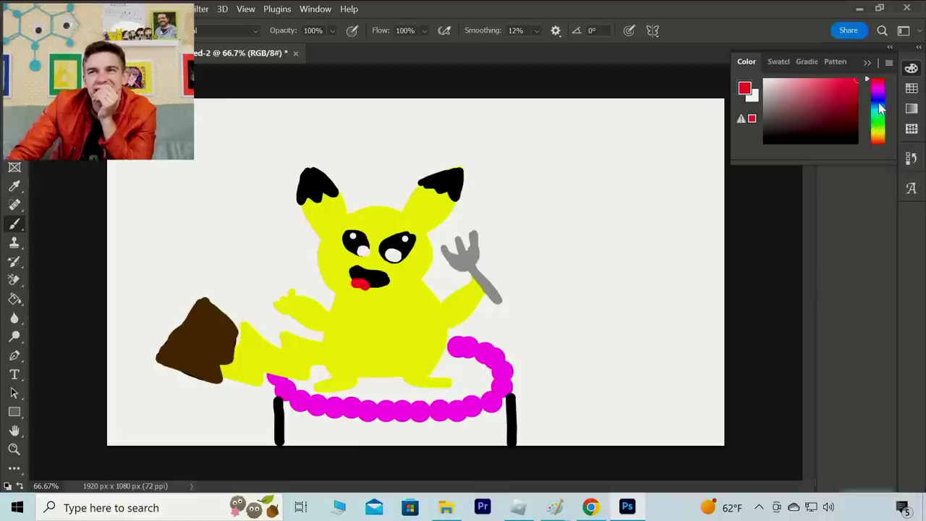
click(878, 103)
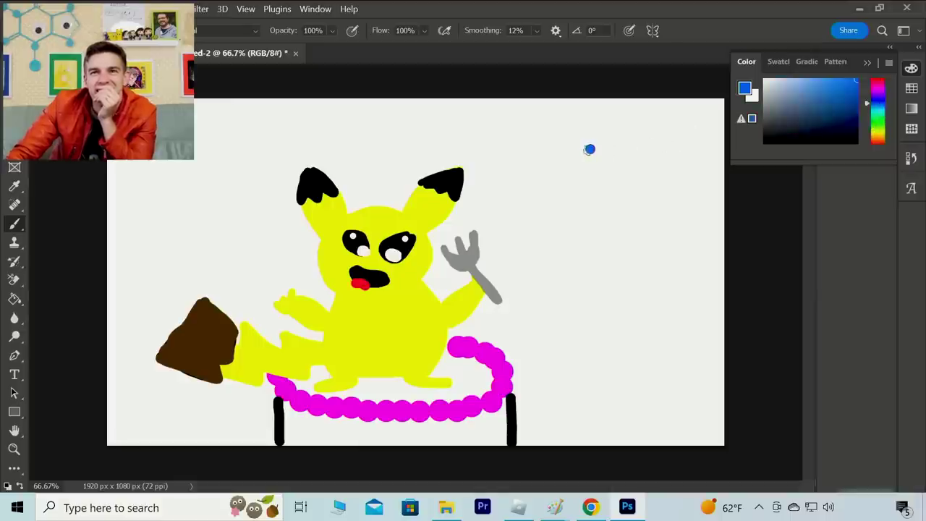
Step: Scatter blue confetti dots and short dashes across the background
drag(588, 149, 571, 157)
drag(195, 137, 206, 139)
click(144, 240)
click(370, 121)
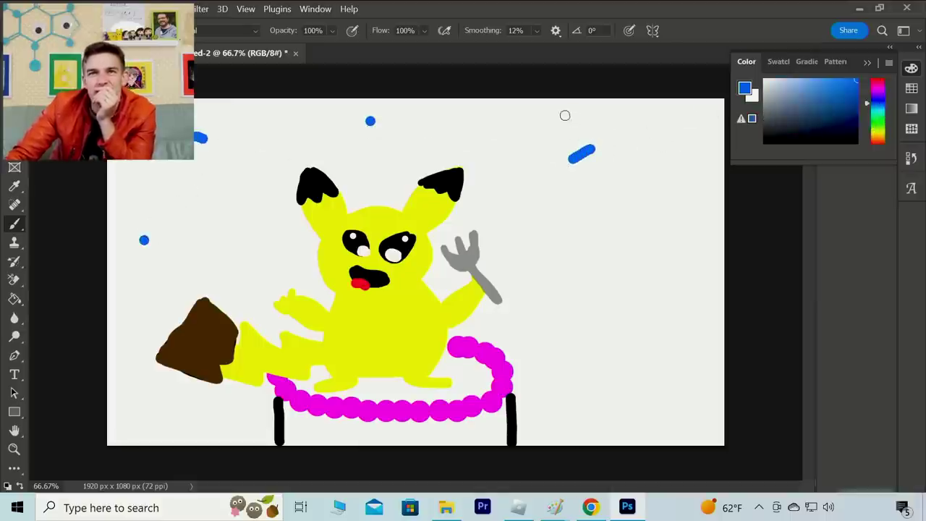
click(547, 116)
click(581, 291)
click(712, 205)
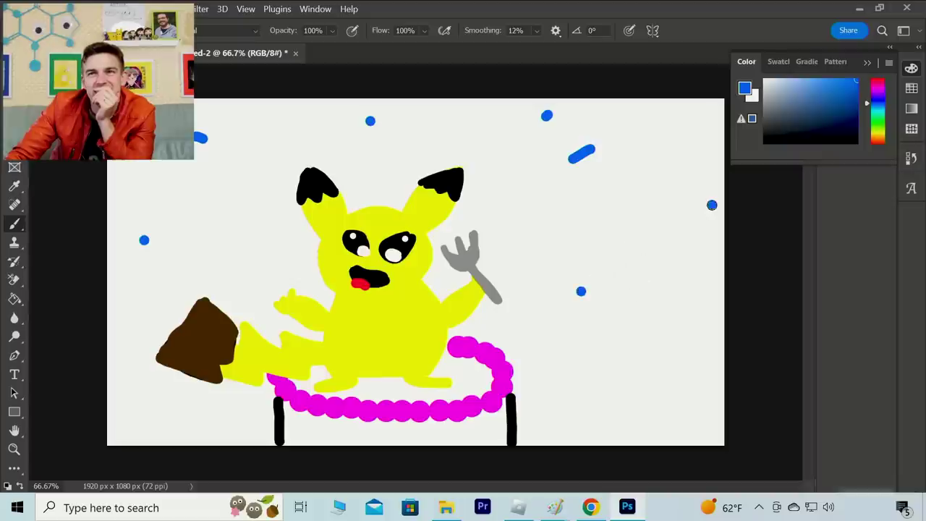
click(664, 334)
click(640, 238)
click(225, 226)
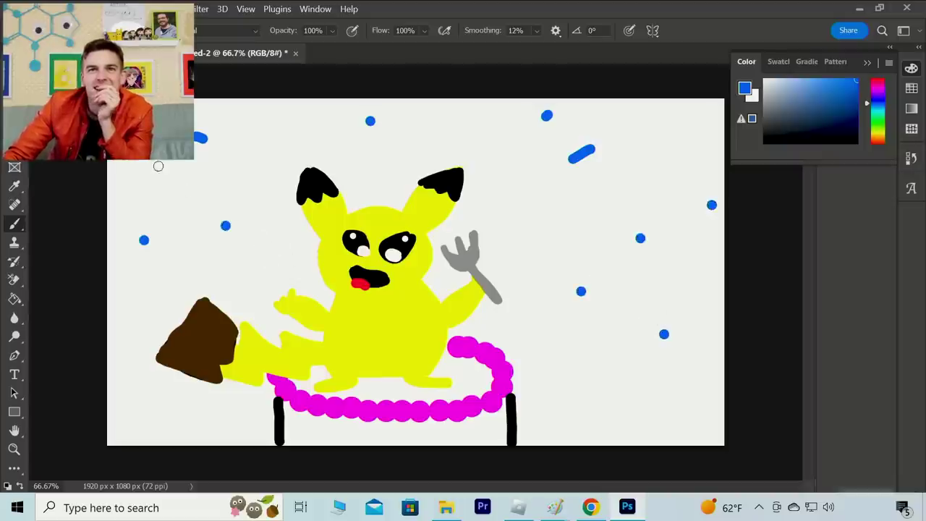
click(149, 162)
Step: Switch to magenta and add magenta confetti dots and dashes around the canvas
click(877, 90)
click(673, 160)
click(416, 109)
click(263, 121)
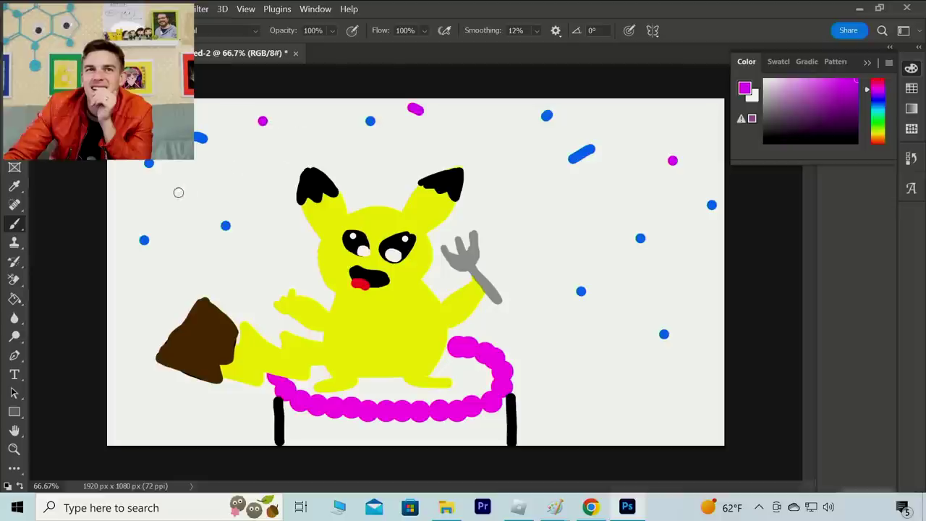
drag(179, 192, 171, 196)
drag(167, 268, 162, 279)
drag(539, 198, 543, 207)
click(505, 148)
click(635, 128)
drag(632, 309, 642, 303)
click(689, 282)
click(595, 392)
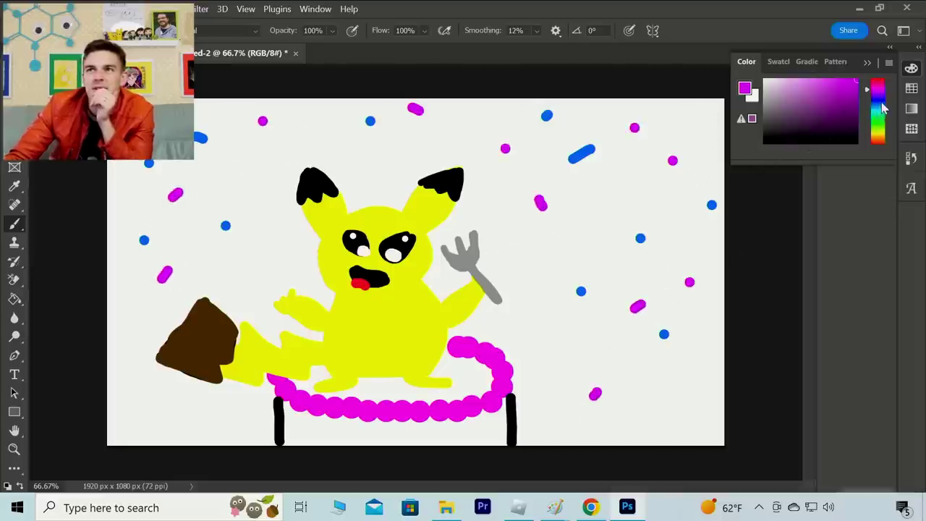
Step: Switch to green and sprinkle green confetti dots and dashes over the background
click(878, 121)
click(595, 217)
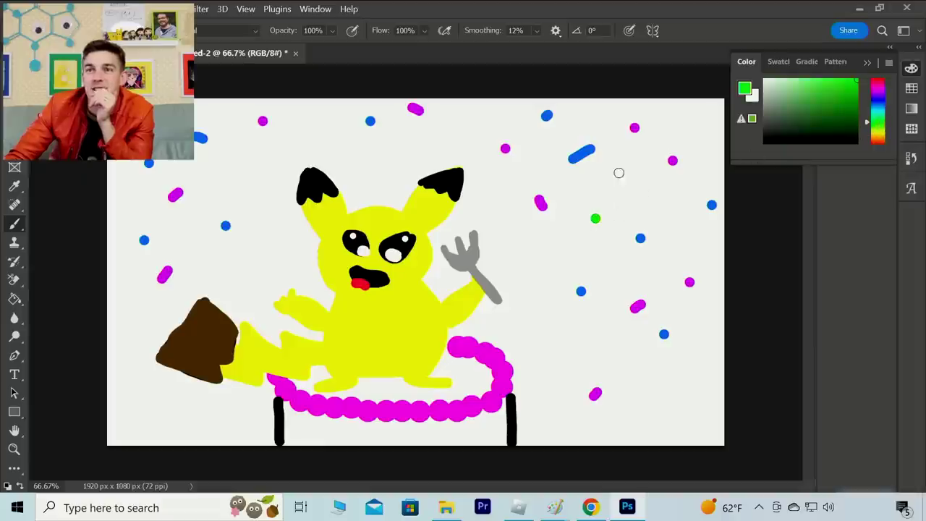
drag(616, 173, 627, 168)
click(481, 127)
click(355, 153)
drag(311, 126, 311, 133)
click(225, 167)
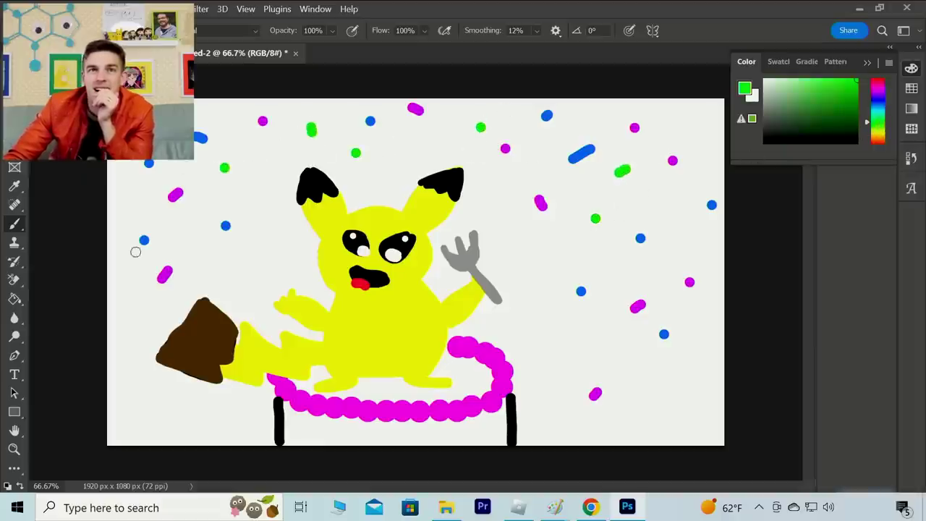
drag(131, 290, 139, 287)
click(546, 344)
click(606, 337)
drag(682, 239, 691, 238)
click(705, 169)
click(670, 125)
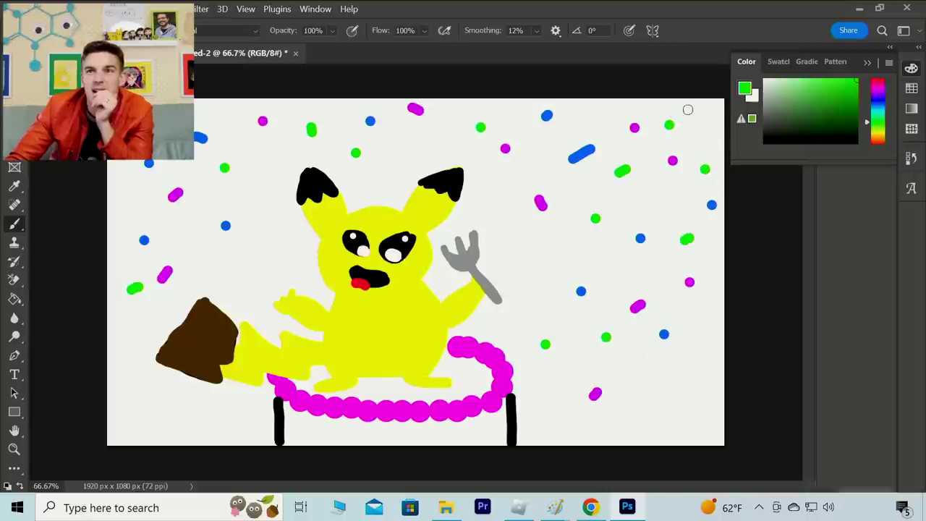
Step: Switch to red and add red confetti dots and short vertical dashes
click(879, 141)
click(593, 267)
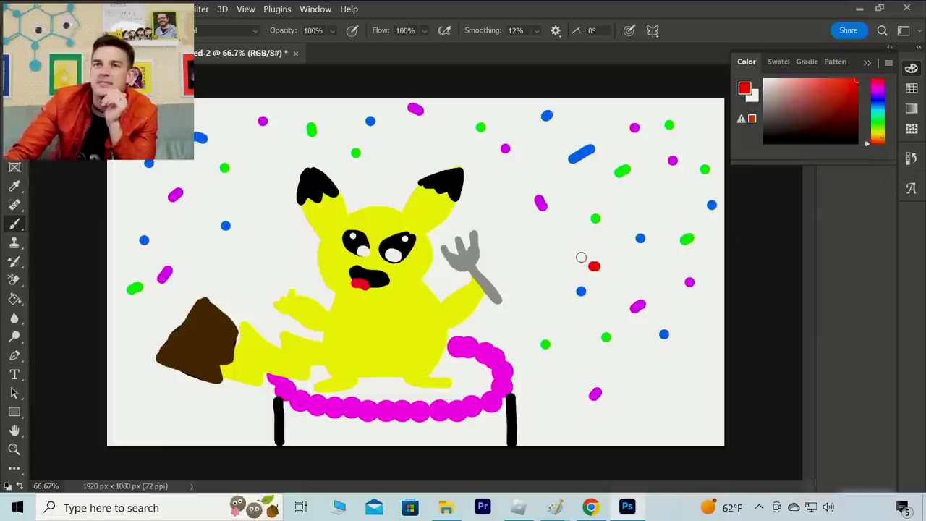
click(551, 235)
click(595, 174)
drag(570, 117, 569, 105)
drag(399, 146, 418, 147)
click(263, 155)
click(183, 238)
click(131, 209)
drag(219, 123, 219, 114)
click(239, 266)
click(255, 216)
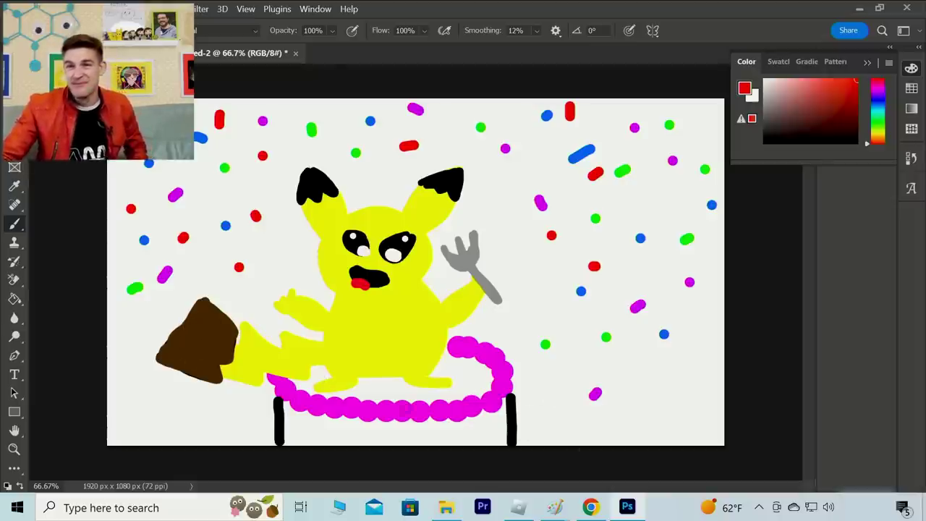
Step: Search Google for 'pikachu' in a new browser tab
click(591, 507)
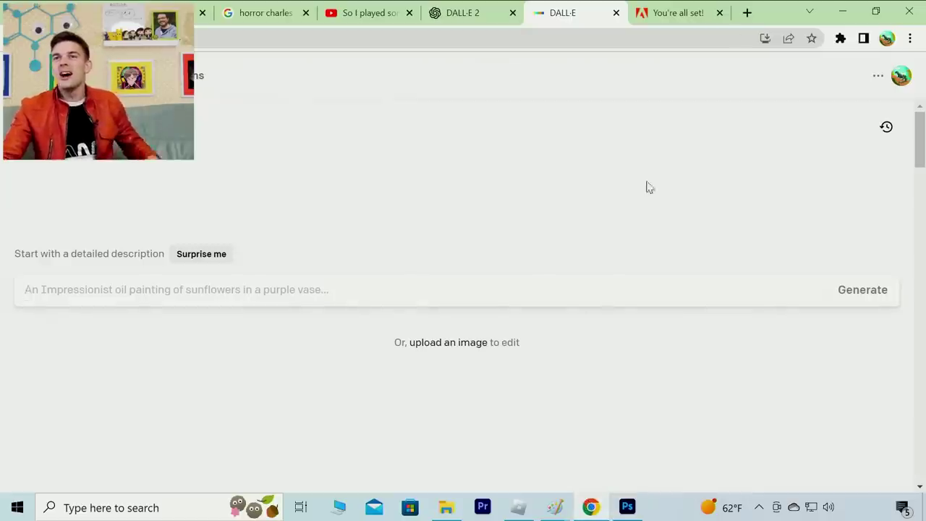
click(747, 12)
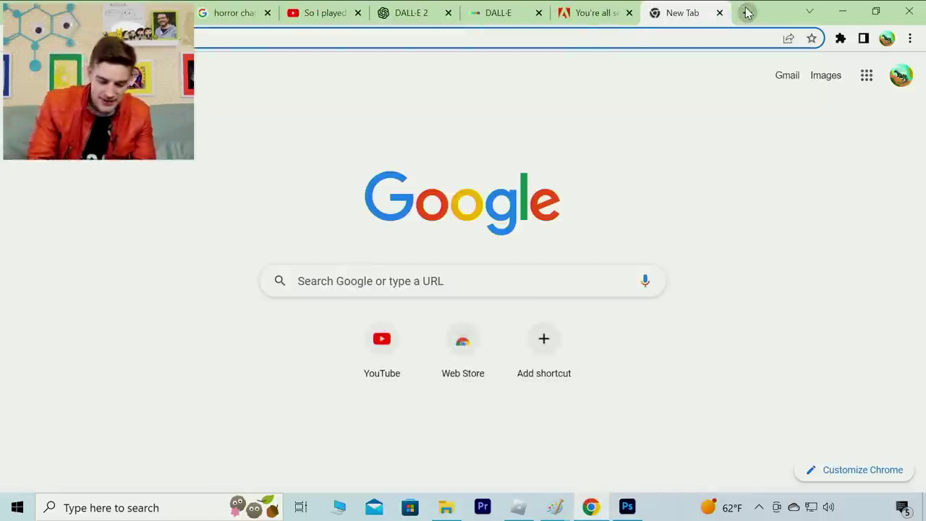
text(pikachu)
key(Return)
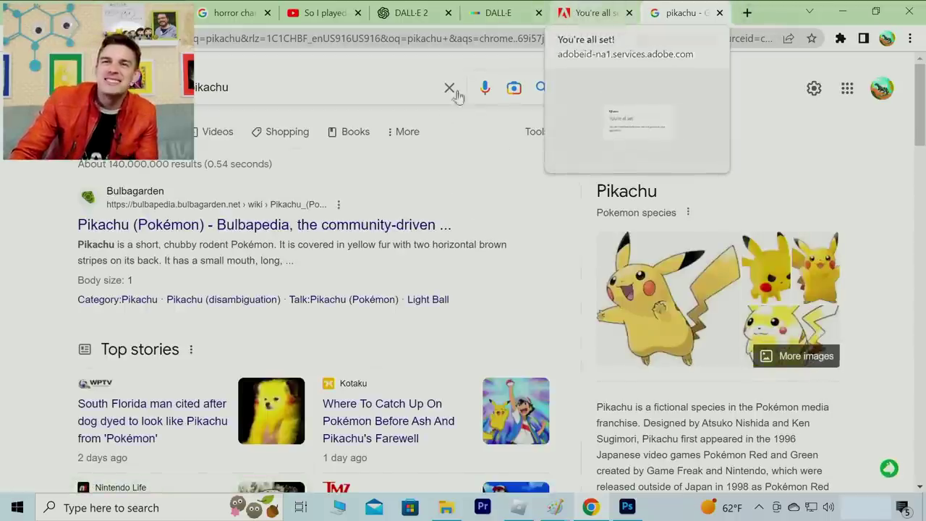
Step: Show the pikachu image results and preview one reference picture
click(168, 131)
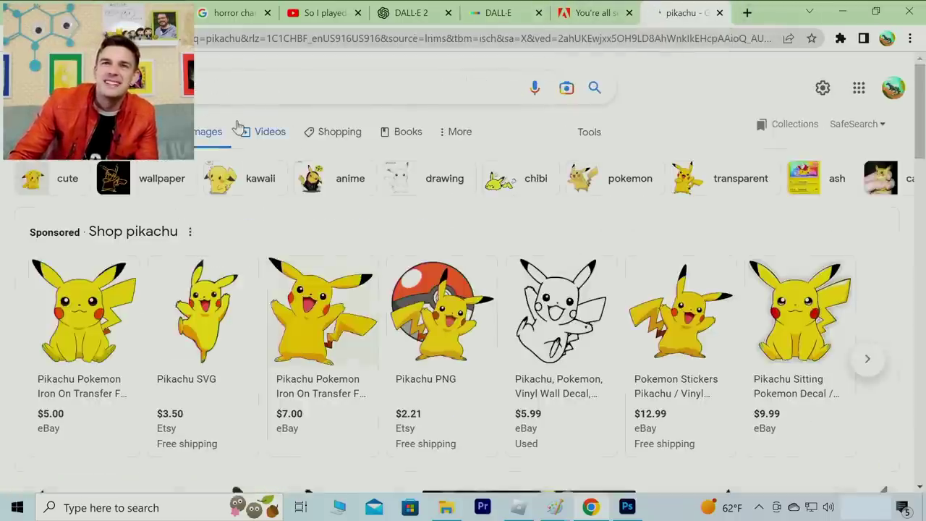
scroll(240, 124, down, 4)
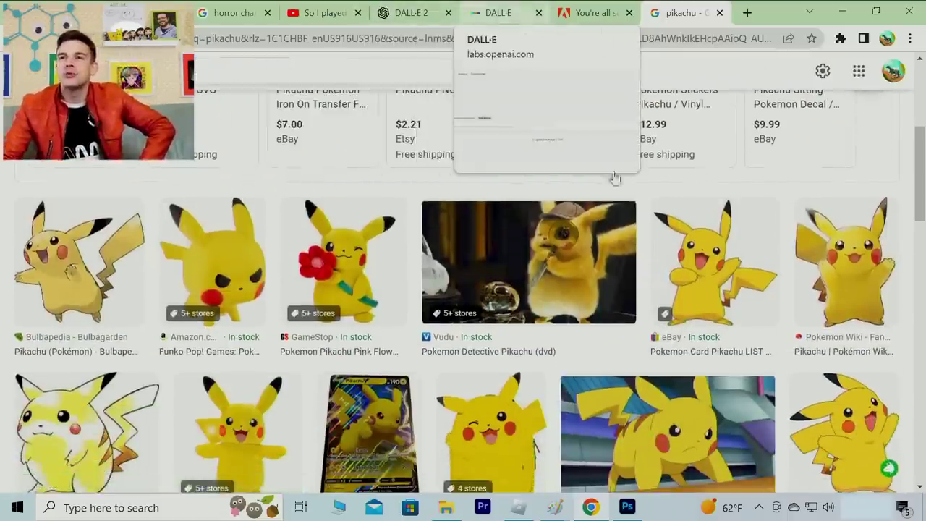
click(705, 253)
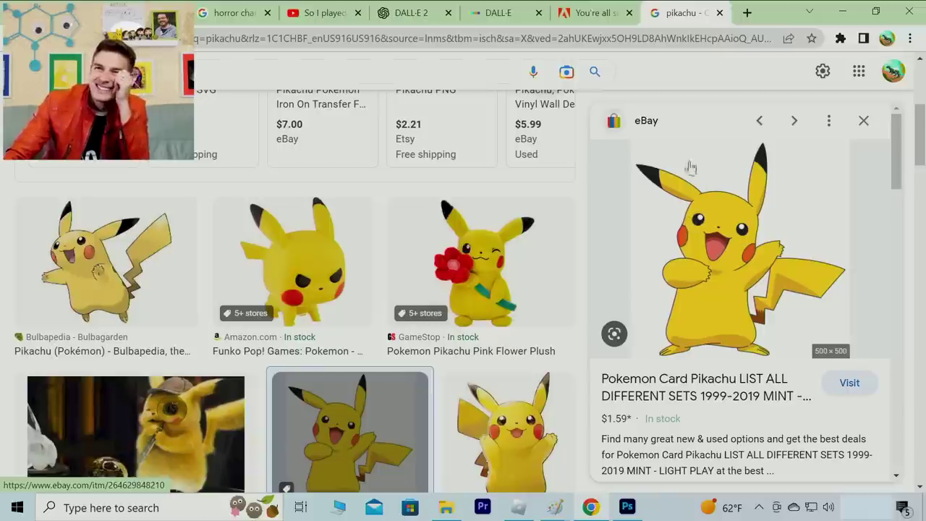
Step: Return to the DALL-E tab, then back to the Photoshop Pikachu drawing
click(605, 8)
click(516, 8)
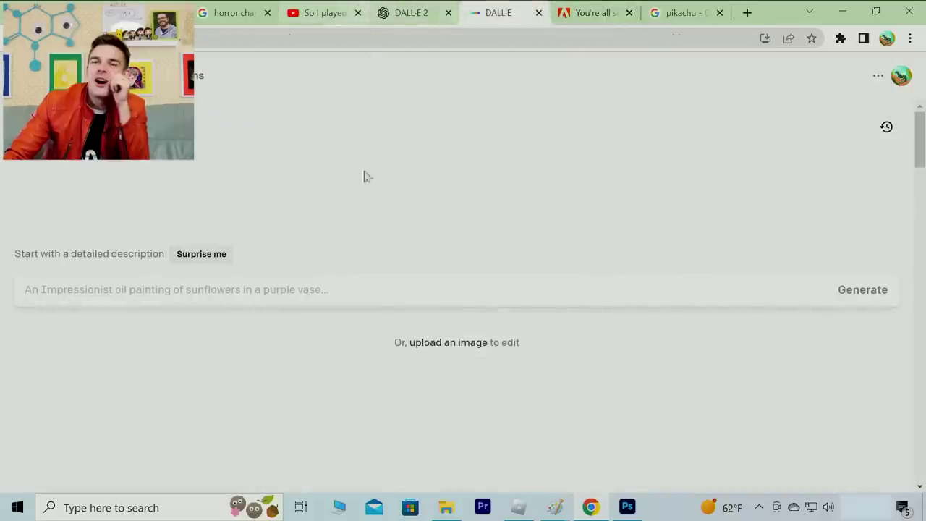
click(626, 508)
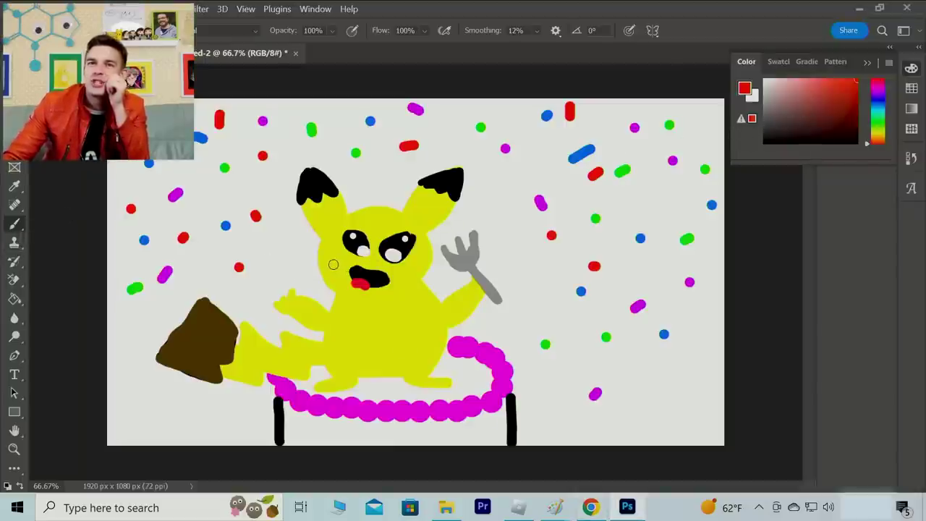
Step: Paint two red cheek blobs, black eyes, and a near-white highlight dot in the eye
drag(333, 265, 332, 266)
drag(414, 275, 412, 275)
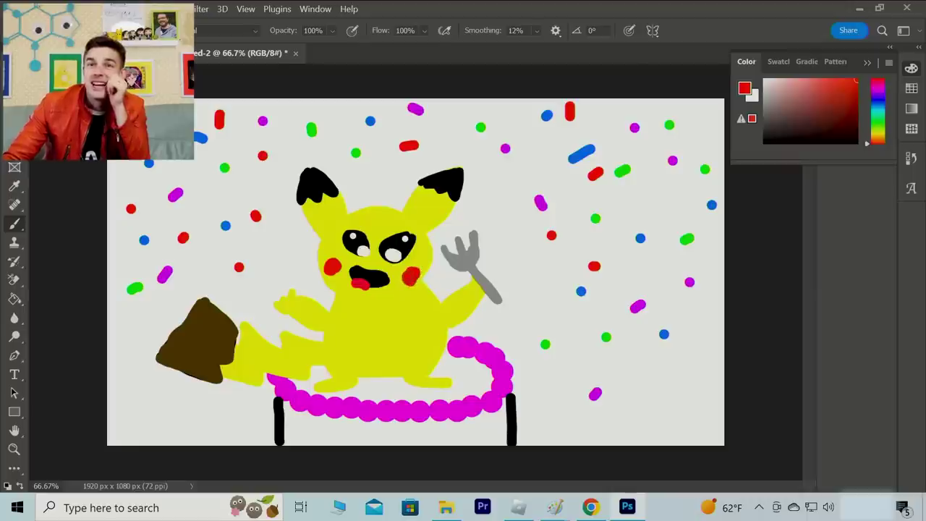
key(d)
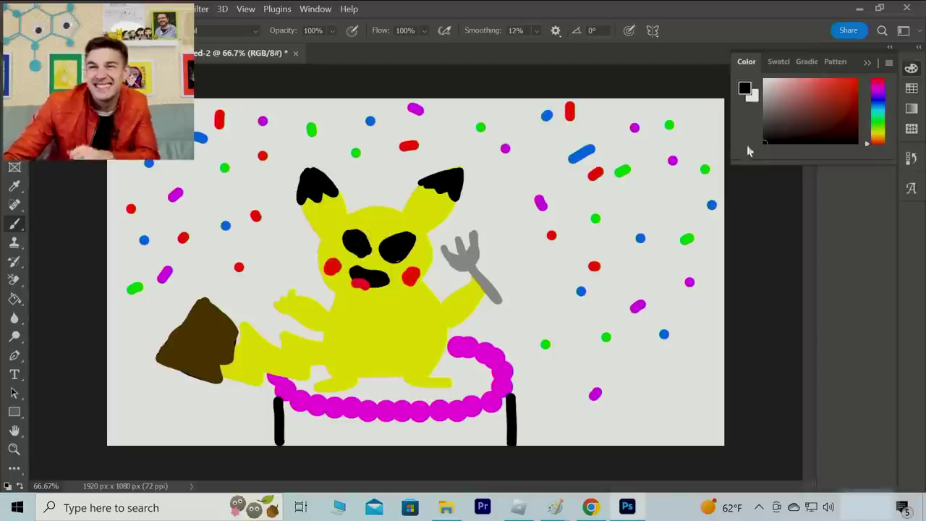
drag(792, 97, 765, 81)
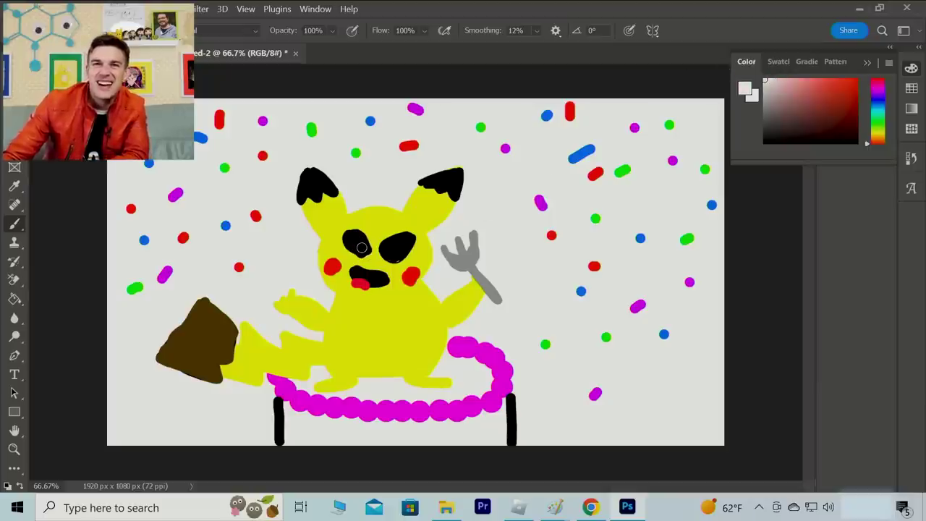
click(389, 254)
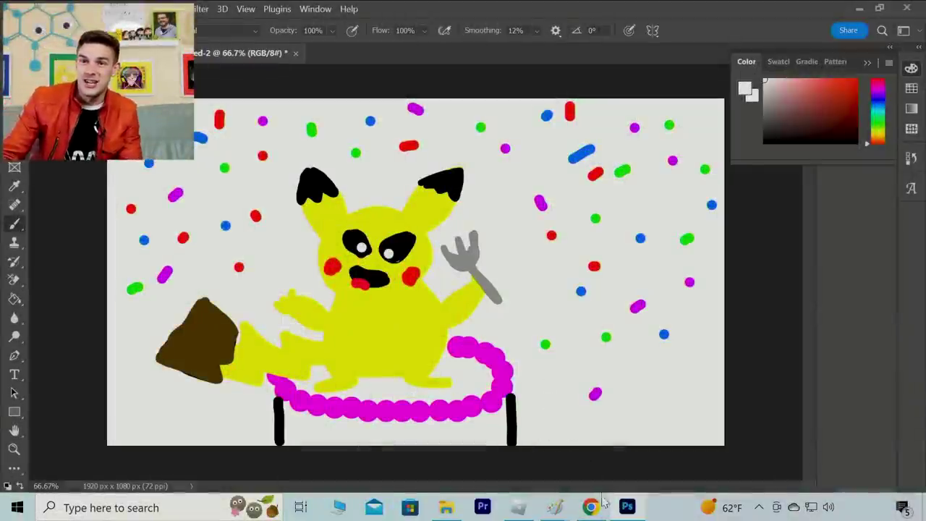
Step: Generate DALL-E images for the prompt 'pikachu on a birthday cake holding a fork'
click(591, 506)
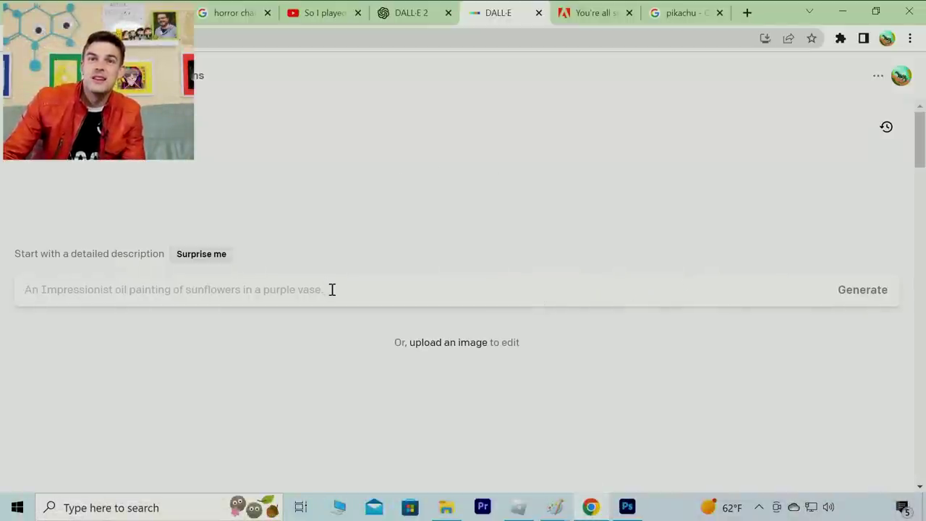
text(pikachu )
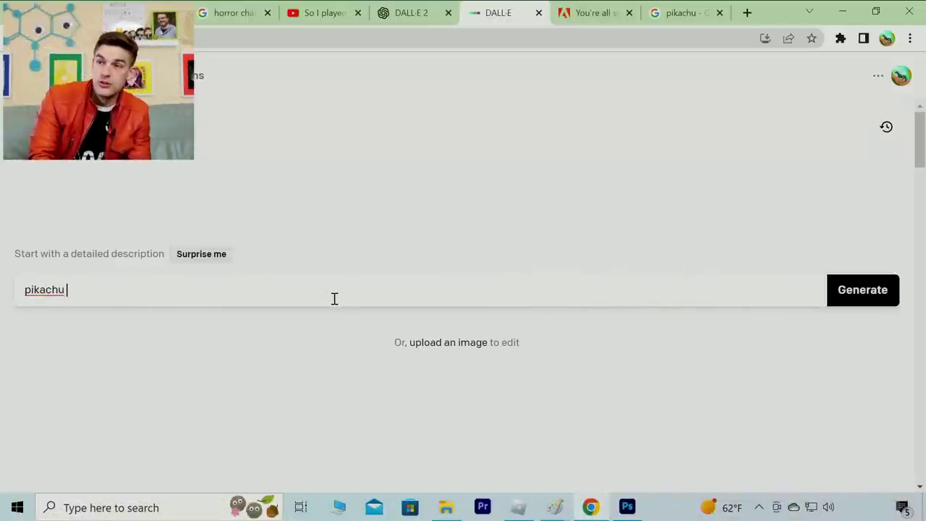
text(on a birthday cake holding a fork)
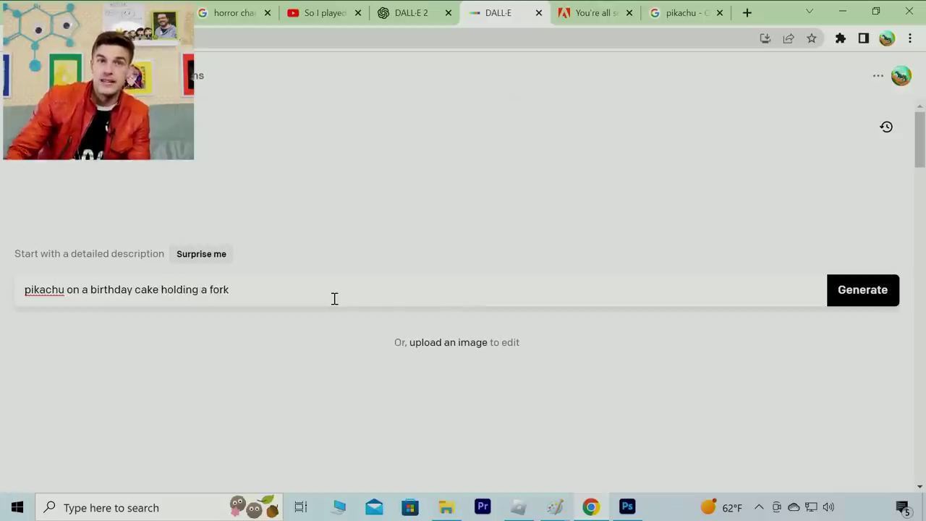
click(855, 299)
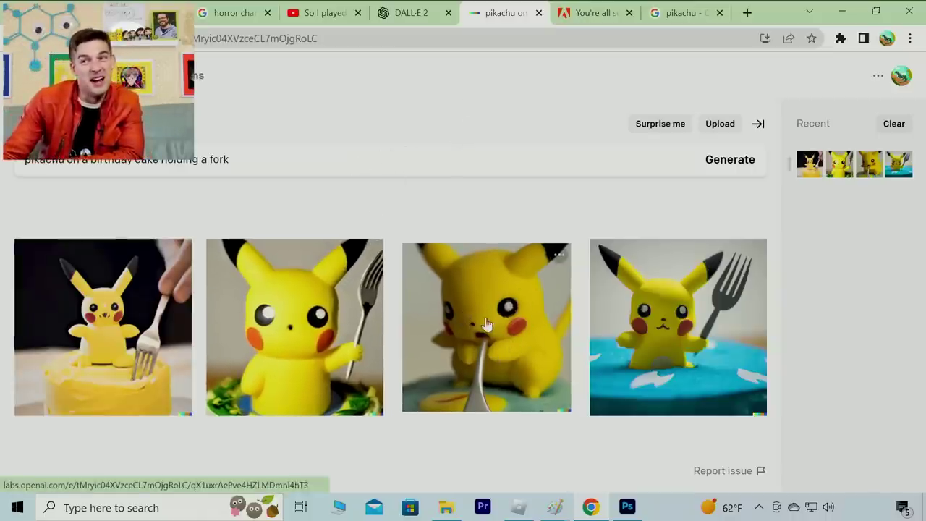
Step: Enlarge and close each Pikachu result in turn: third, fourth, first, then second
click(536, 325)
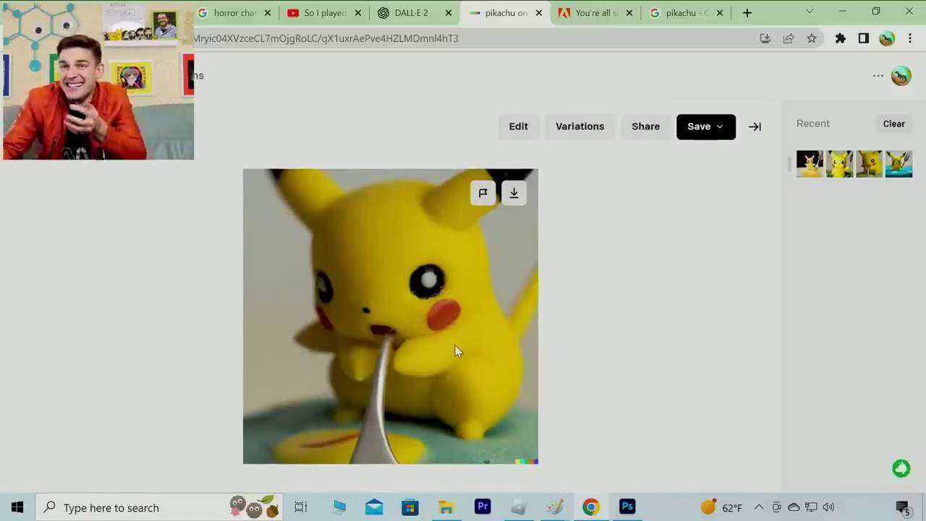
key(Escape)
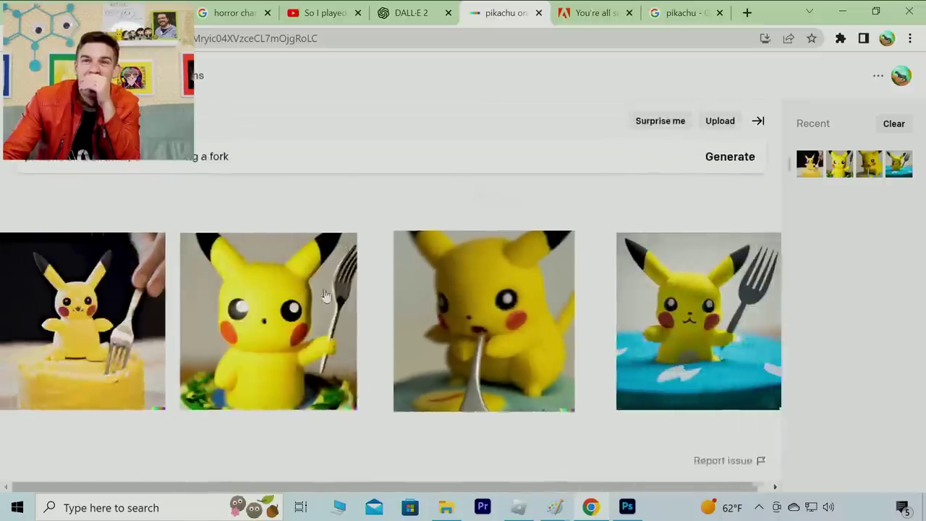
click(589, 372)
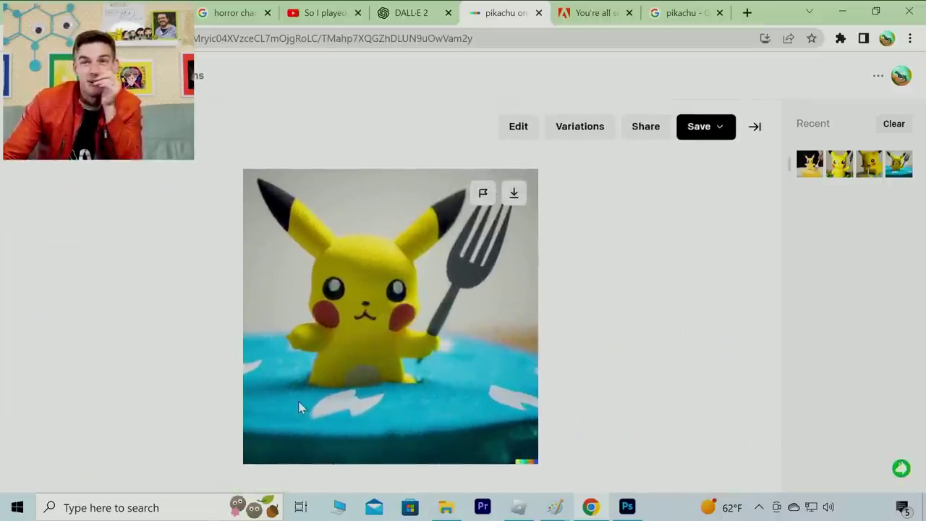
key(Escape)
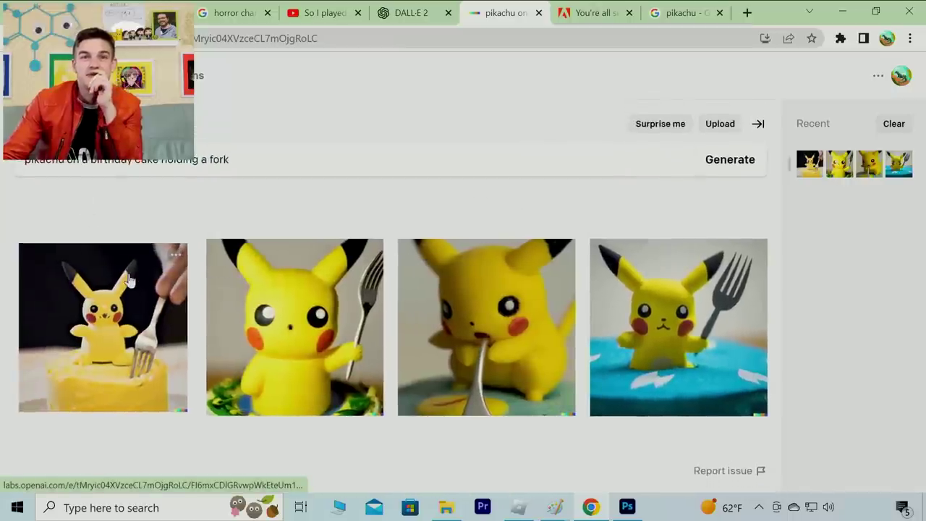
click(116, 312)
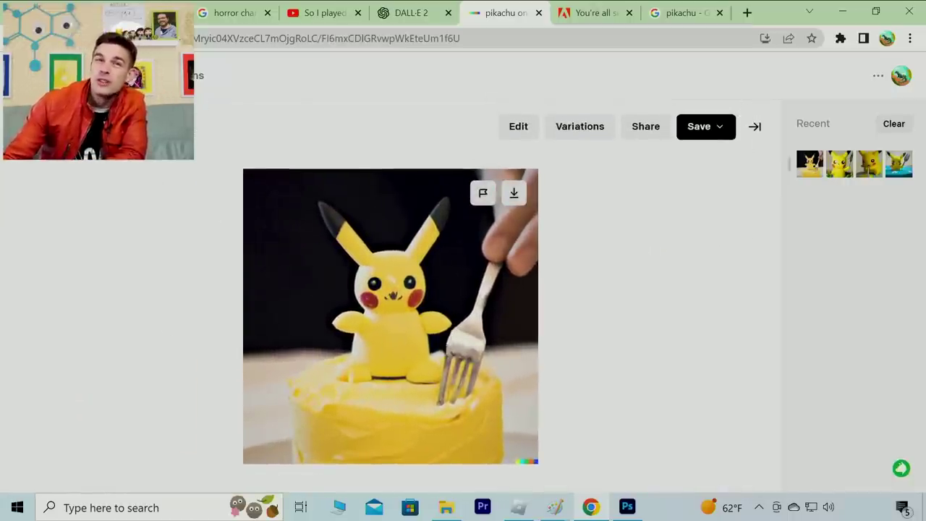
key(Escape)
click(325, 373)
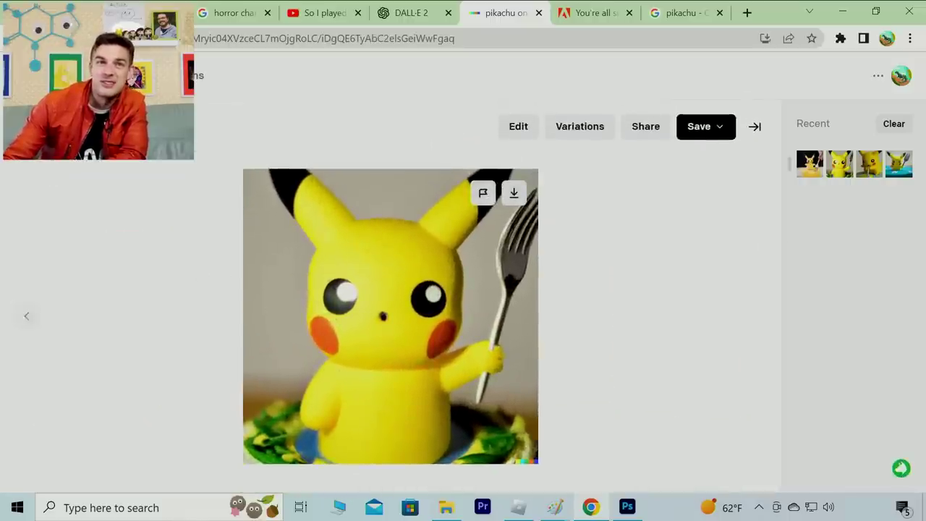
key(Escape)
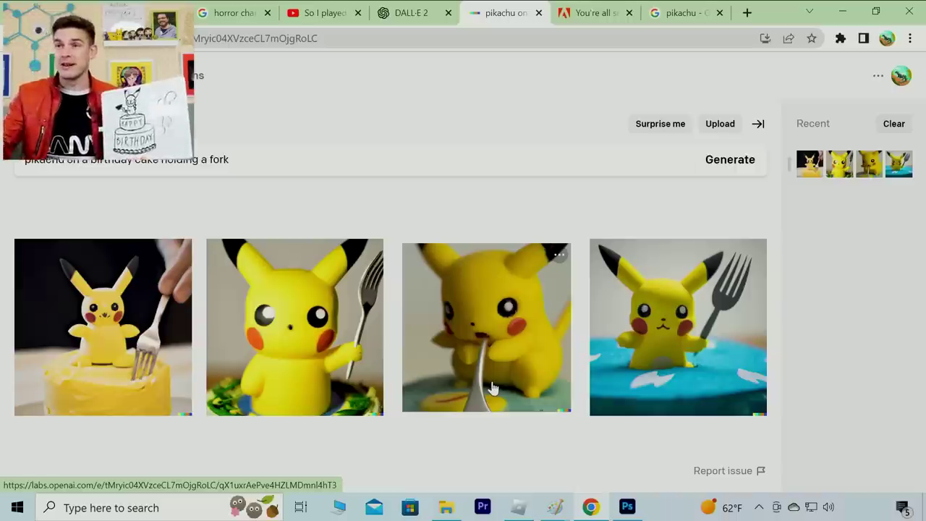
Step: Return to Chrome's pikachu Google Images tab and scroll through the results
click(627, 507)
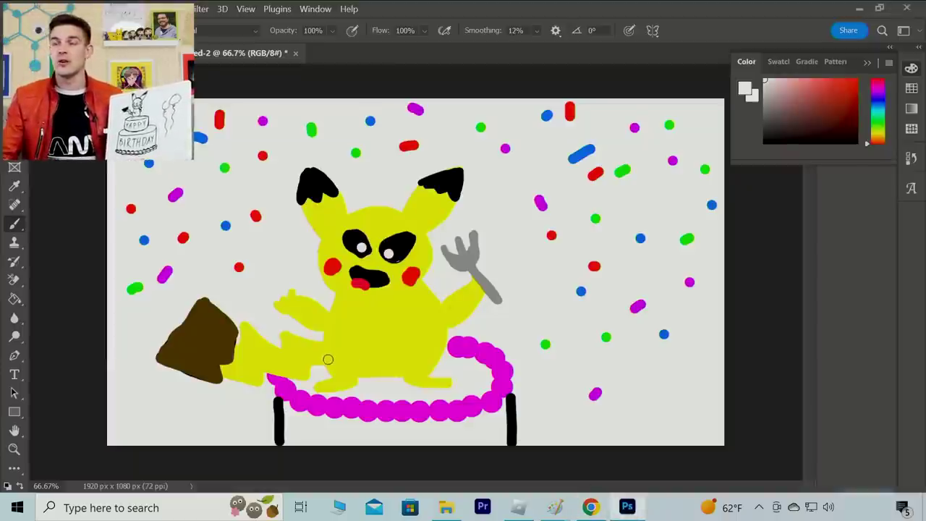
click(590, 507)
click(684, 12)
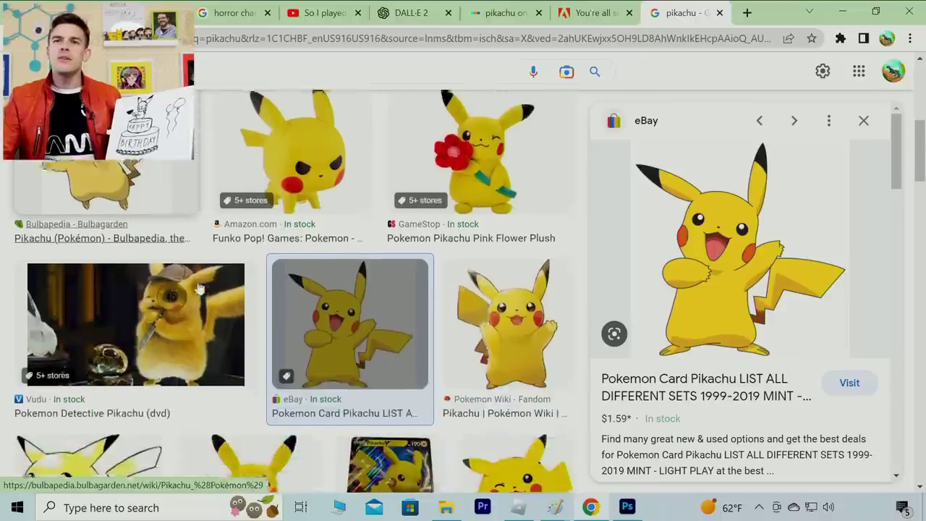
scroll(199, 288, down, 3)
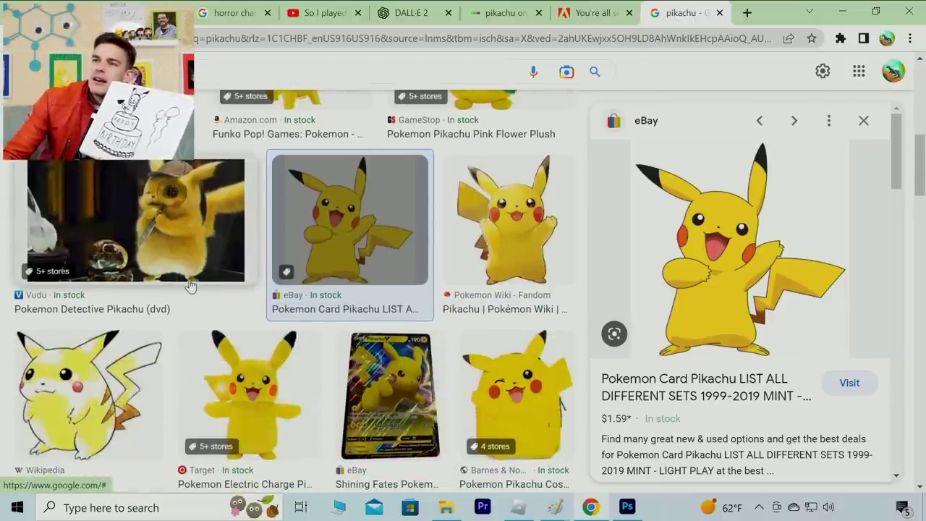
scroll(190, 284, down, 3)
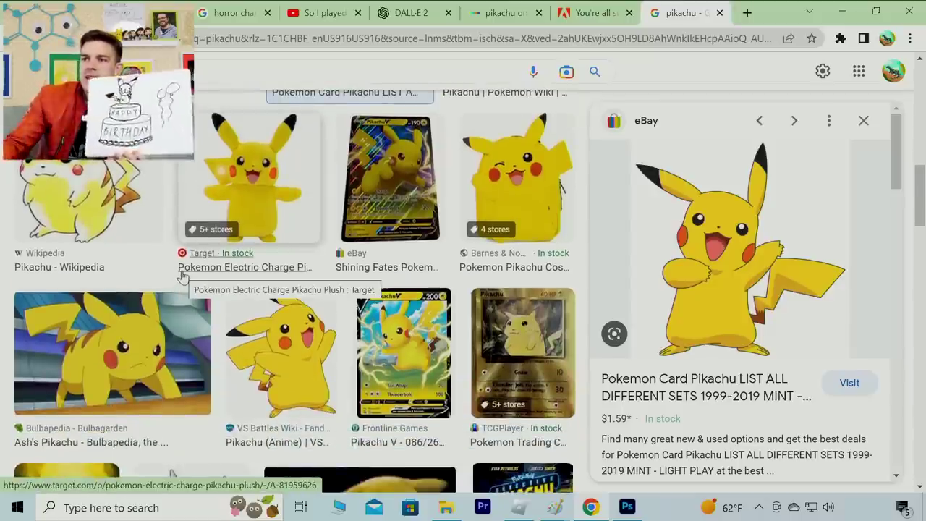
scroll(173, 287, down, 4)
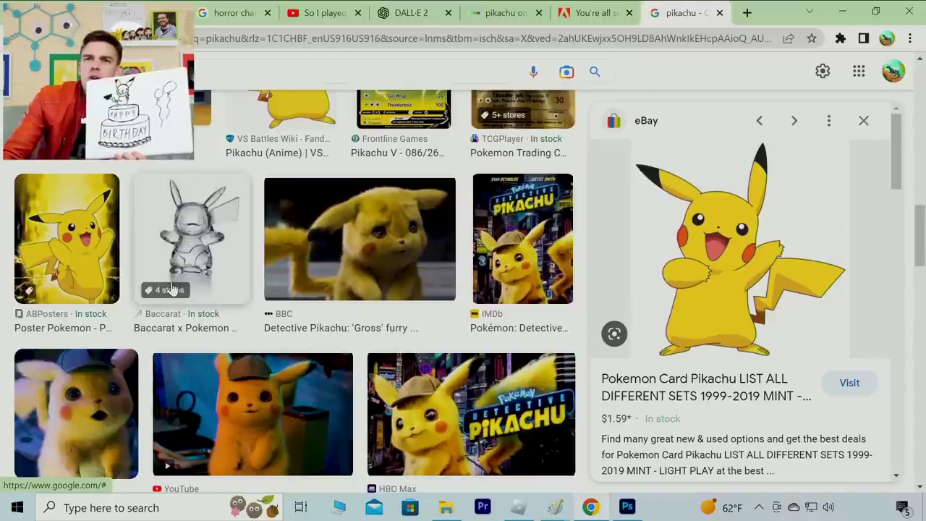
scroll(172, 290, down, 1)
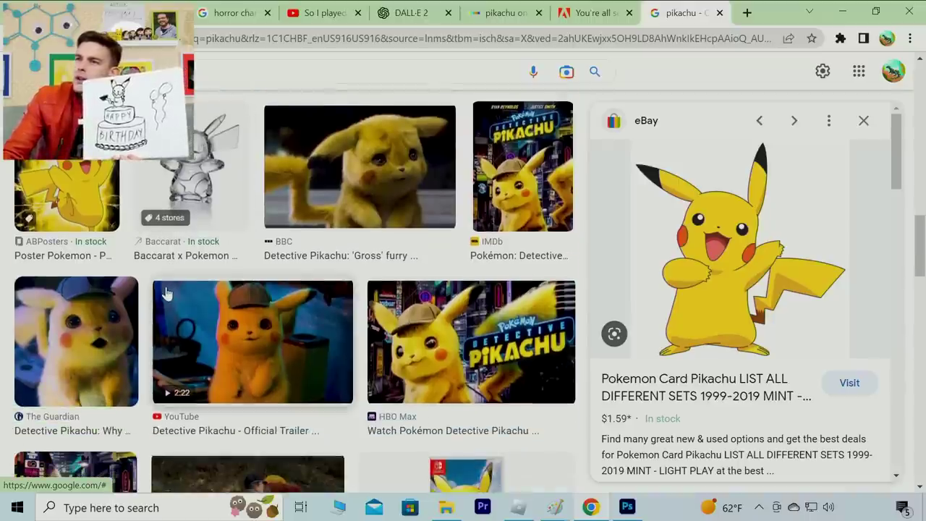
scroll(170, 289, down, 3)
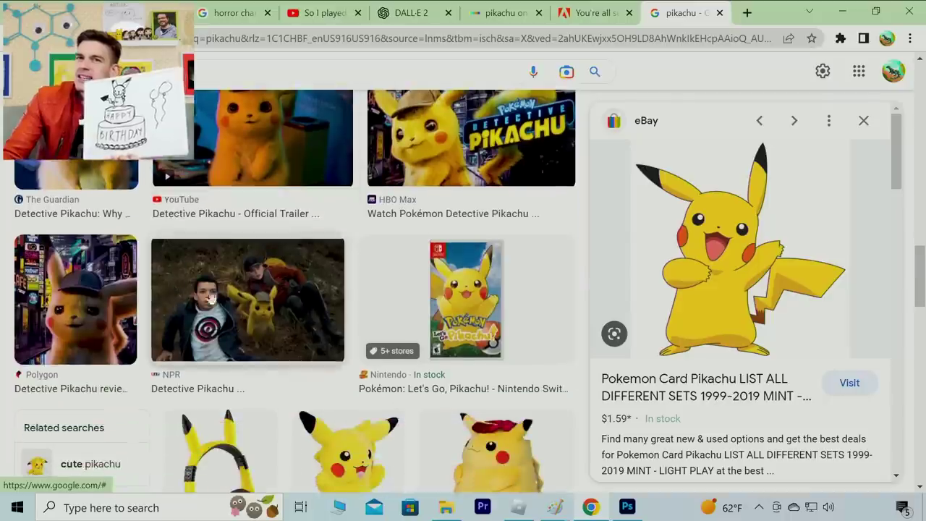
scroll(392, 286, down, 3)
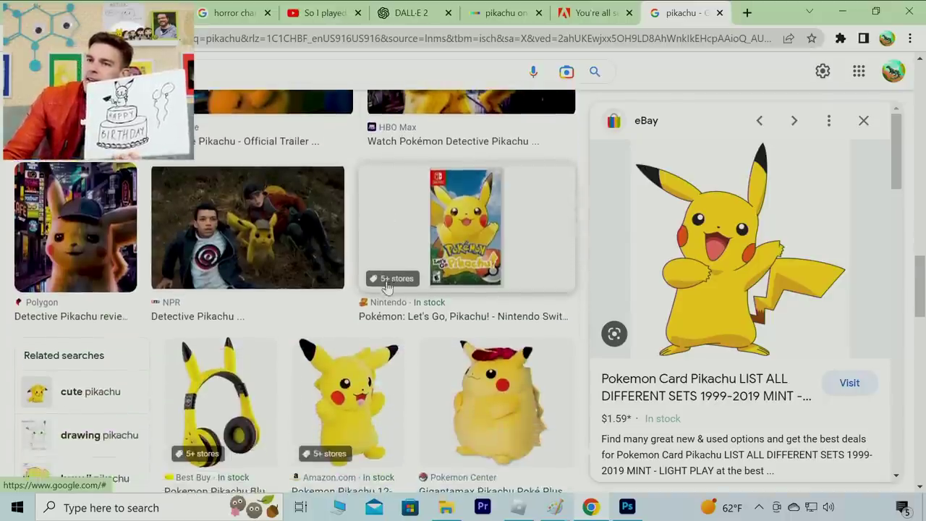
scroll(355, 298, up, 2)
scroll(353, 301, up, 5)
Step: Search Google for 'pikachu tail mandela effect' in a new tab
click(747, 12)
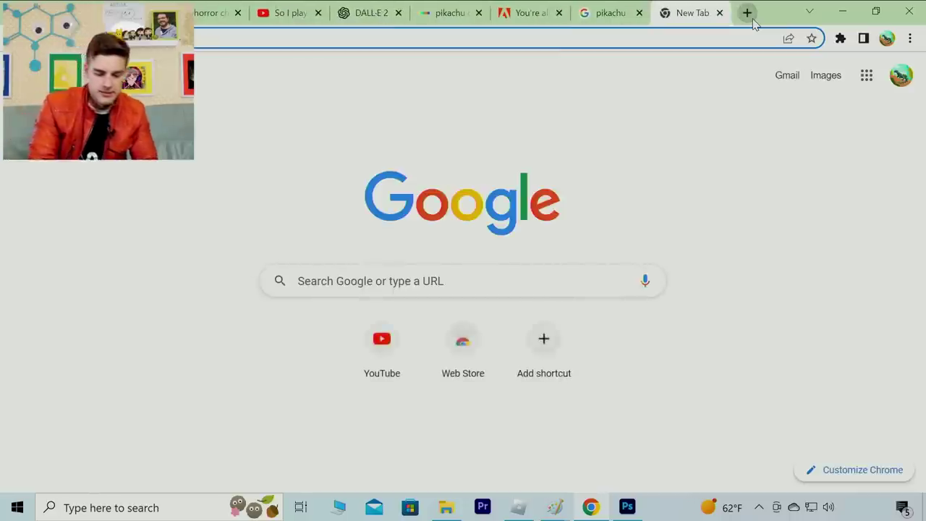
text(pikachu tail)
key(Down)
key(Down)
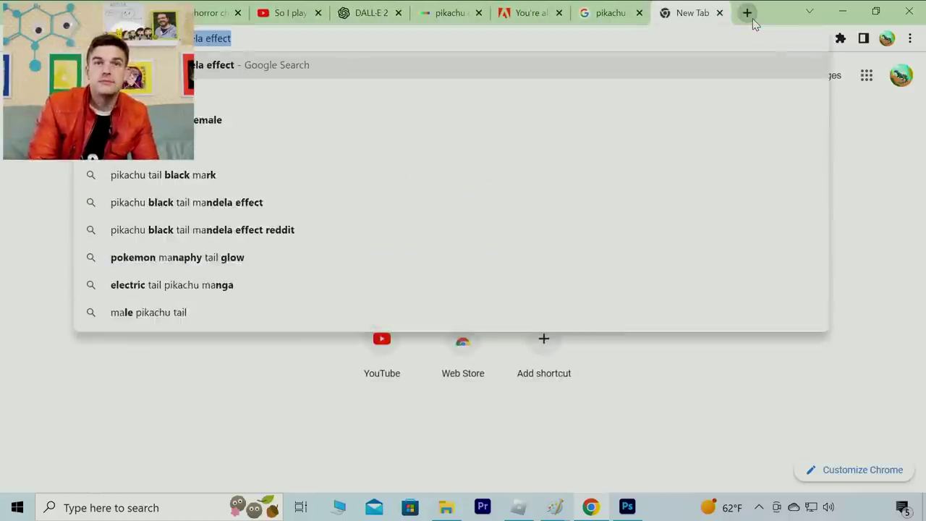
key(Return)
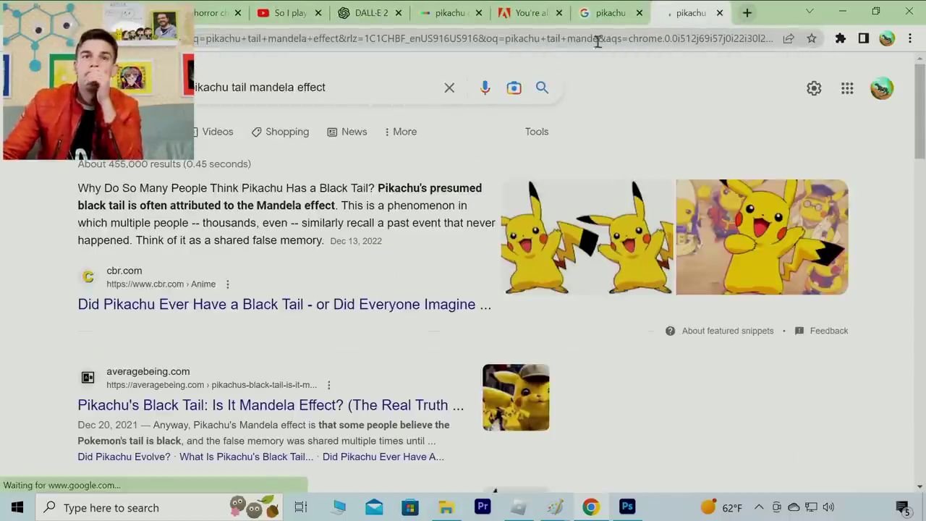
Step: Highlight the featured snippet sentence about Pikachu's black tail and the Mandela effect
drag(257, 206, 272, 224)
click(273, 223)
drag(345, 188, 260, 208)
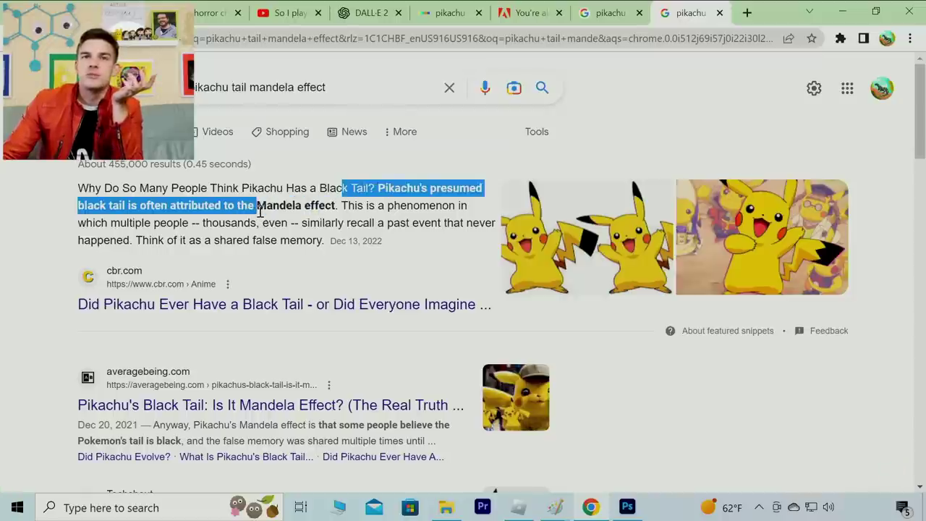
drag(261, 209, 266, 210)
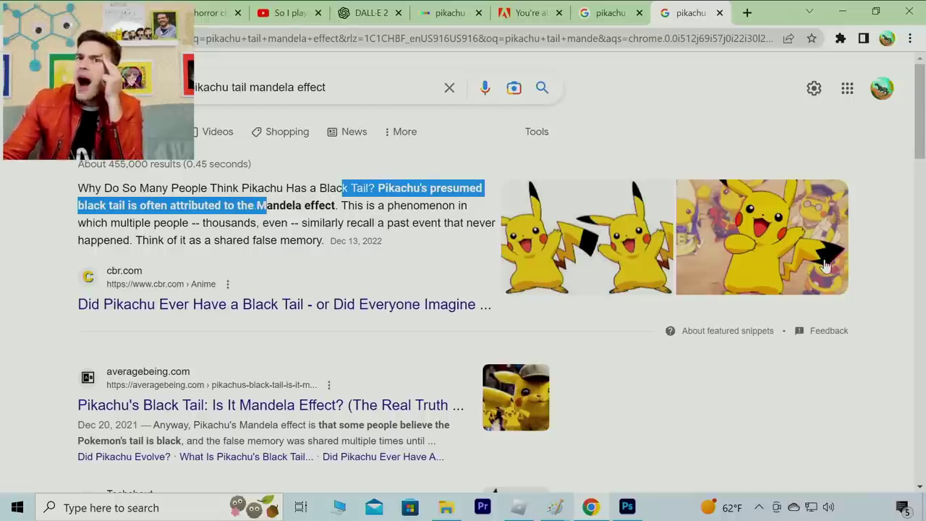
Step: Read through the averagebeing.com black-tail article, then go back to the Google results
click(287, 406)
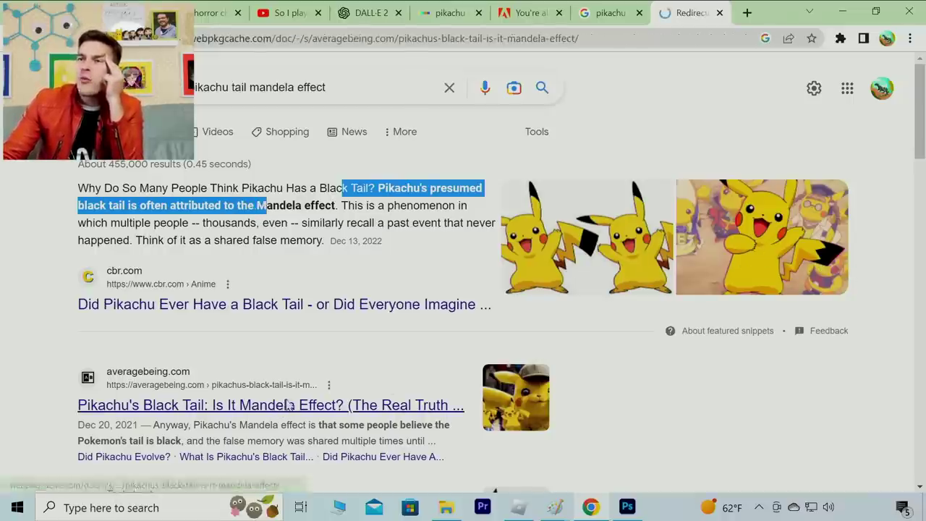
scroll(337, 323, down, 3)
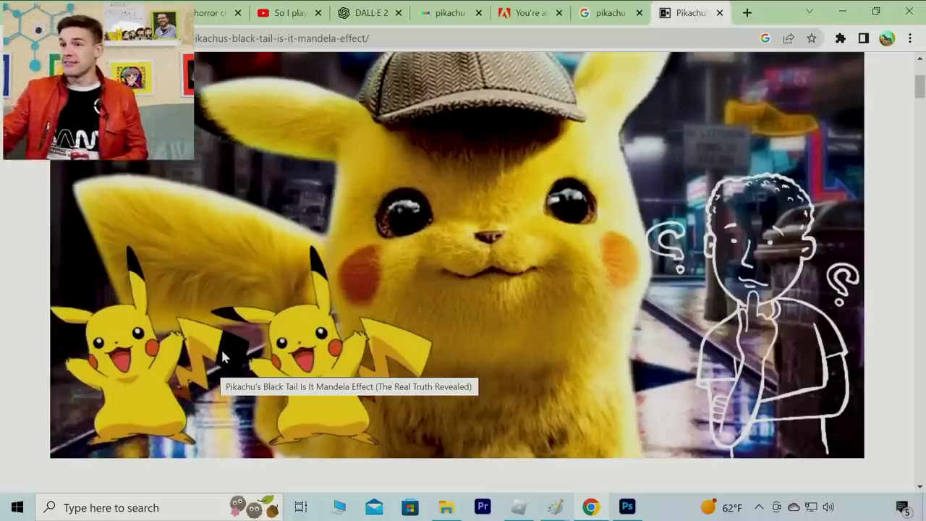
scroll(223, 356, down, 10)
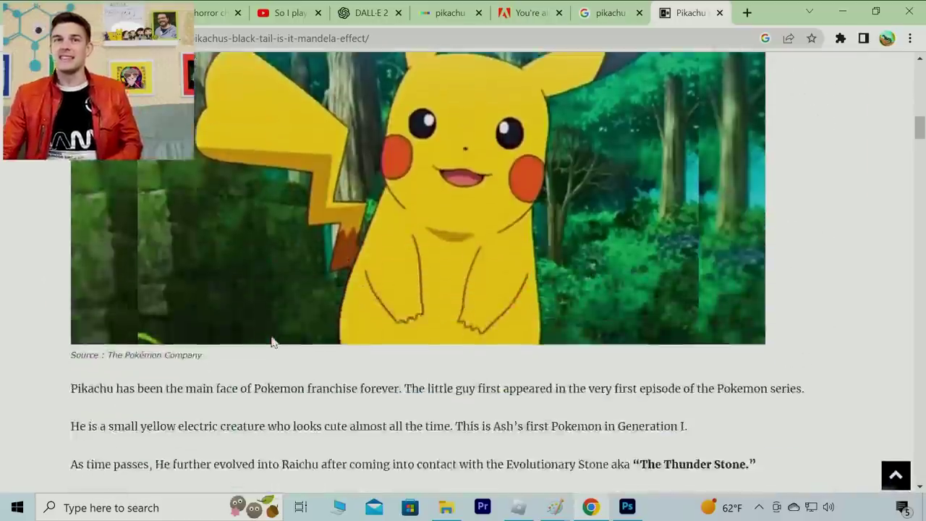
scroll(273, 341, up, 2)
scroll(217, 289, down, 9)
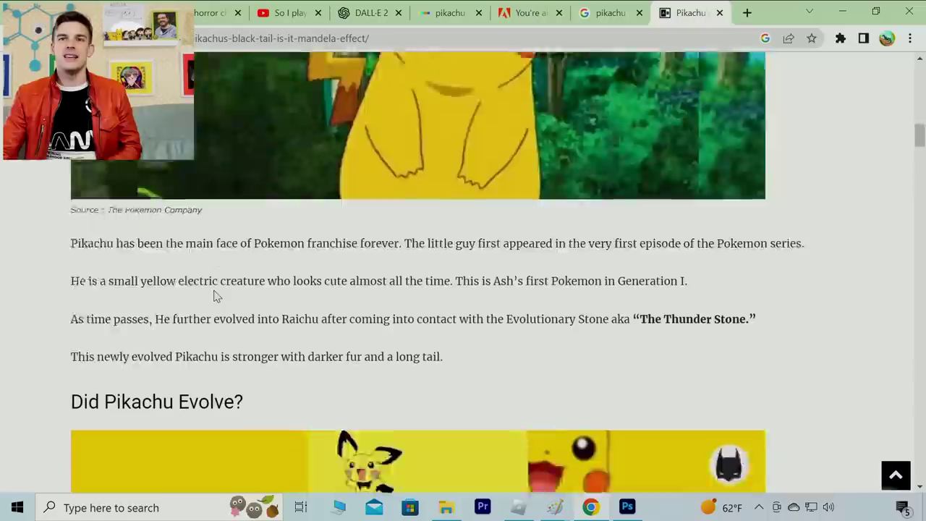
scroll(242, 307, down, 6)
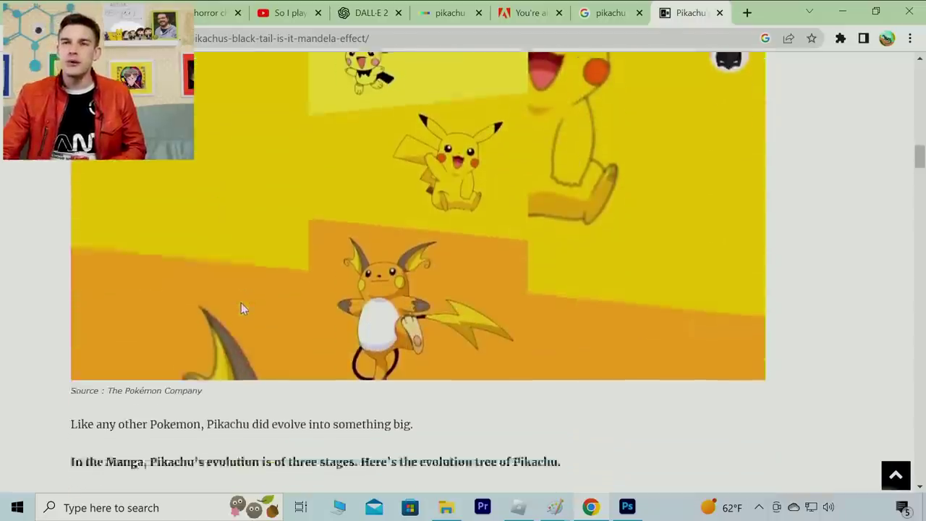
scroll(243, 302, down, 7)
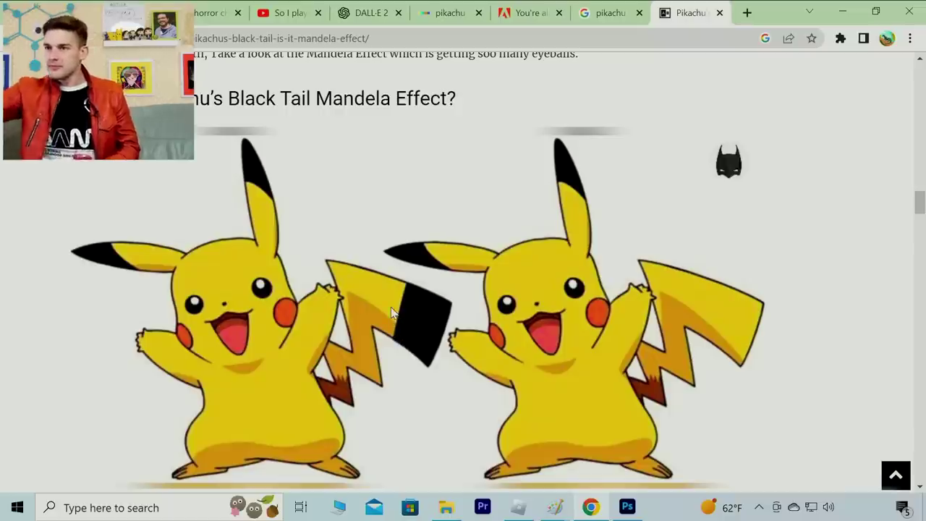
scroll(392, 306, down, 6)
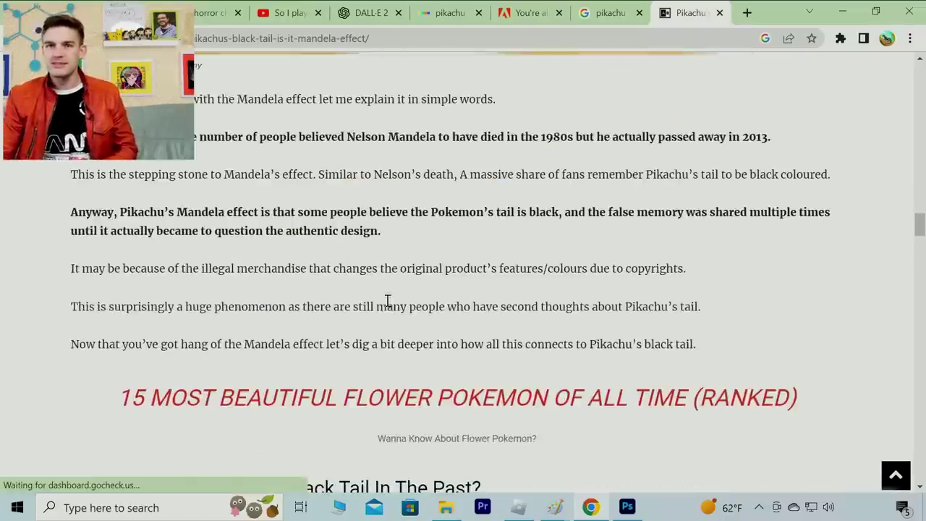
scroll(387, 299, down, 6)
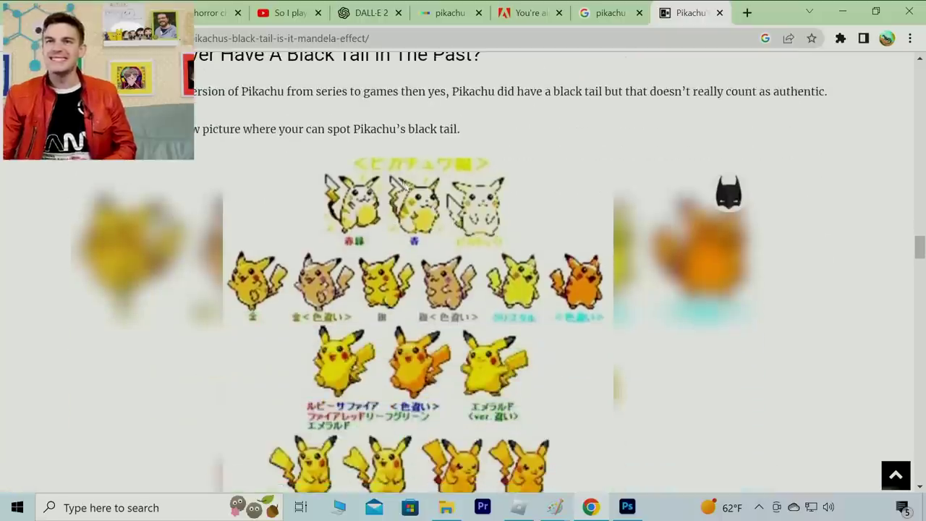
scroll(417, 262, down, 1)
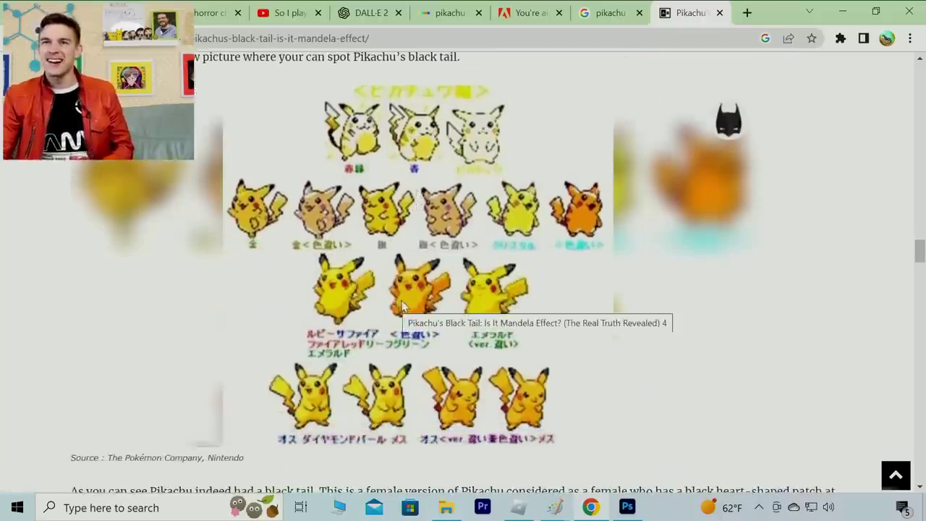
scroll(403, 304, down, 8)
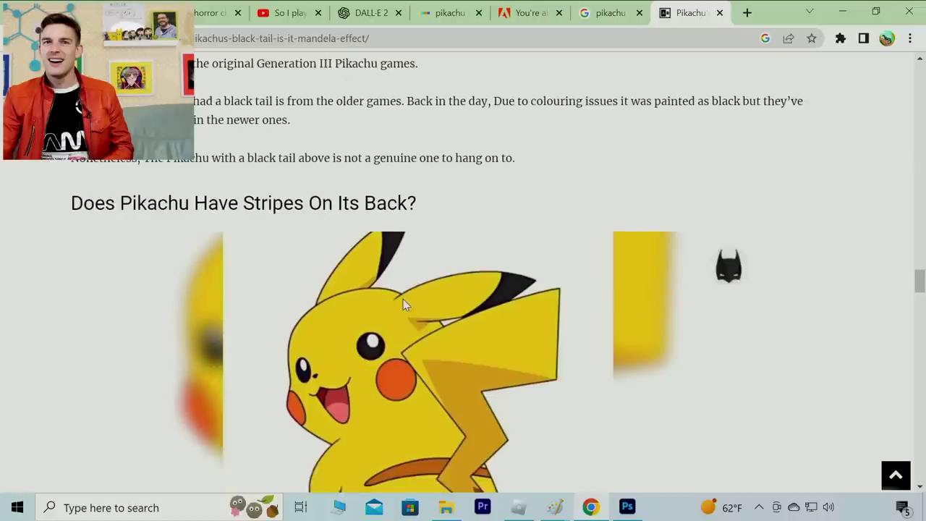
scroll(403, 304, down, 1)
scroll(403, 304, down, 1)
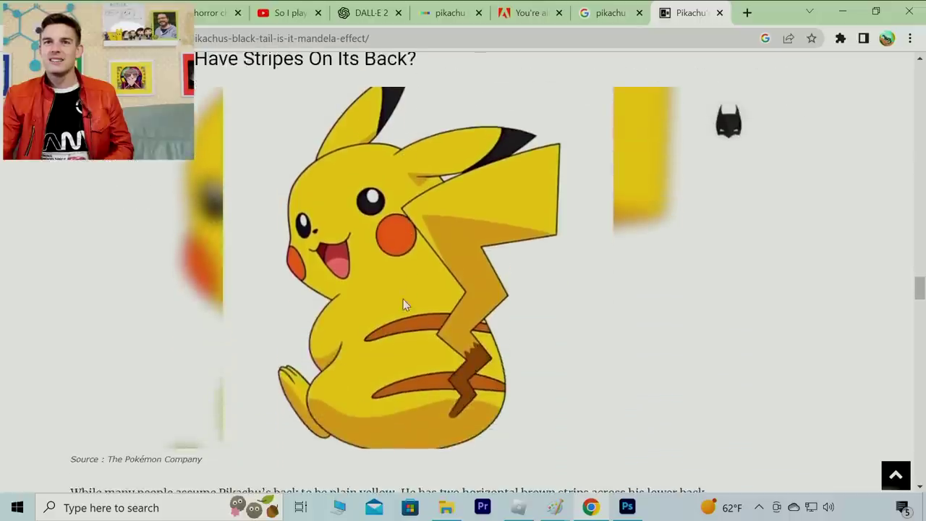
scroll(442, 336, down, 2)
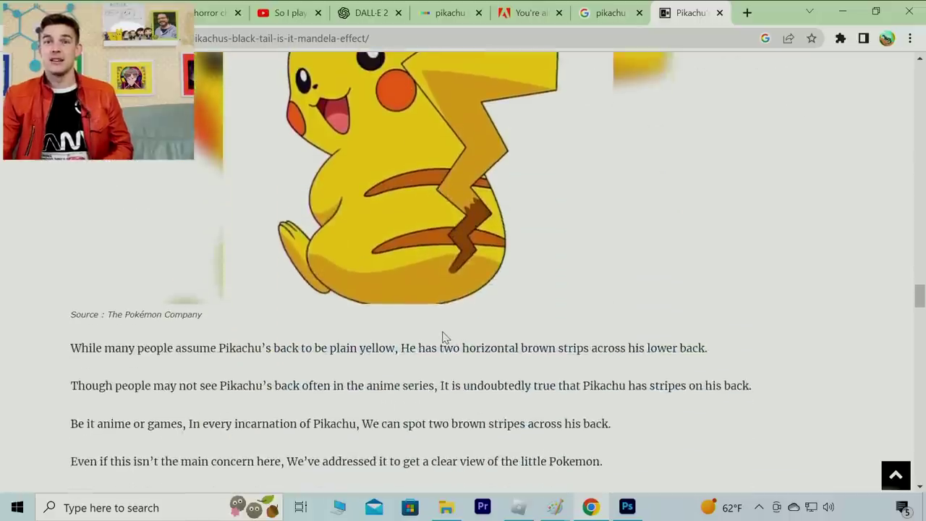
scroll(418, 224, down, 10)
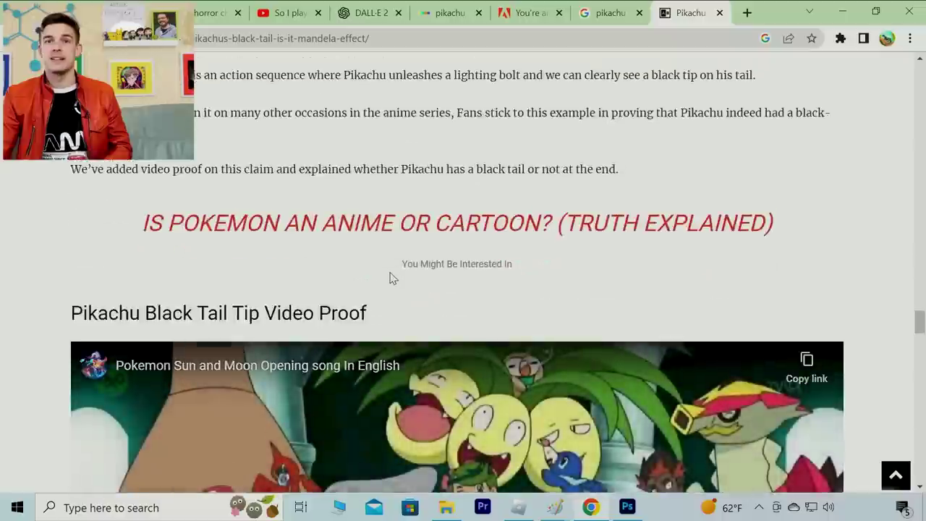
scroll(390, 279, down, 7)
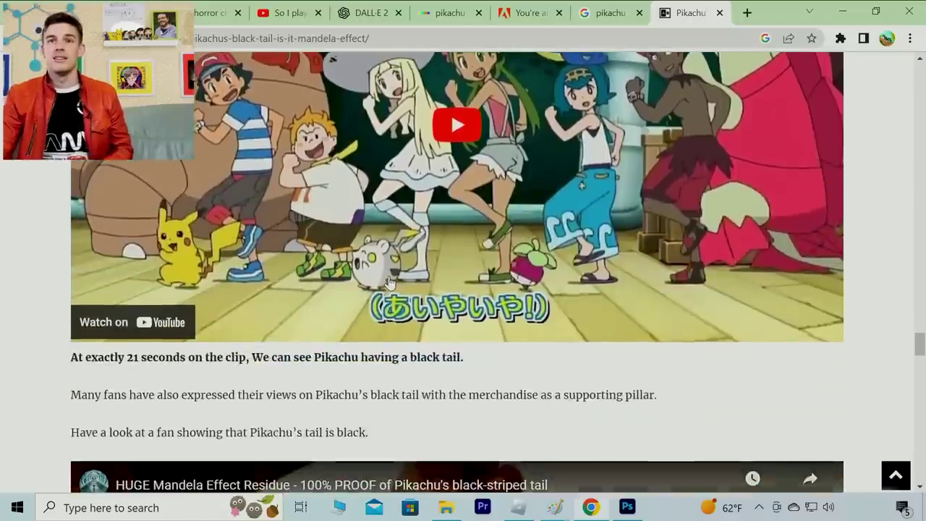
scroll(387, 287, down, 3)
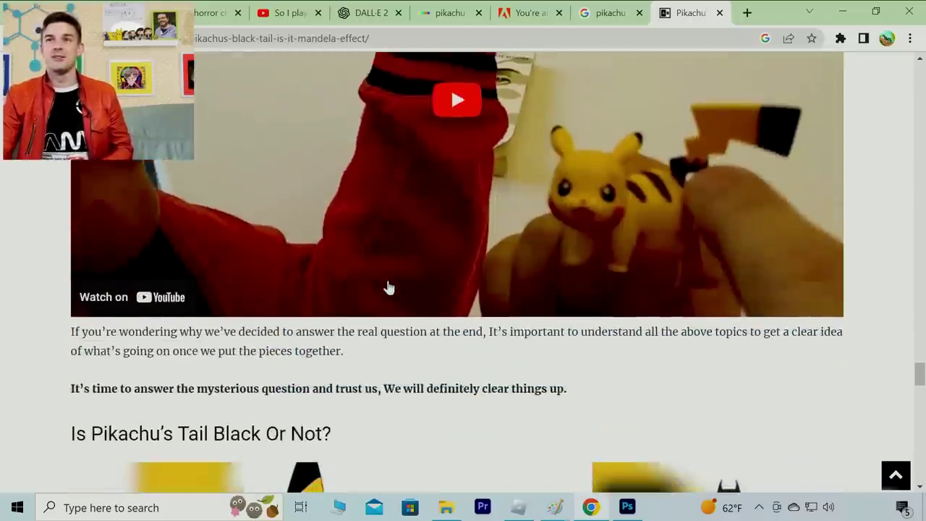
scroll(388, 288, down, 10)
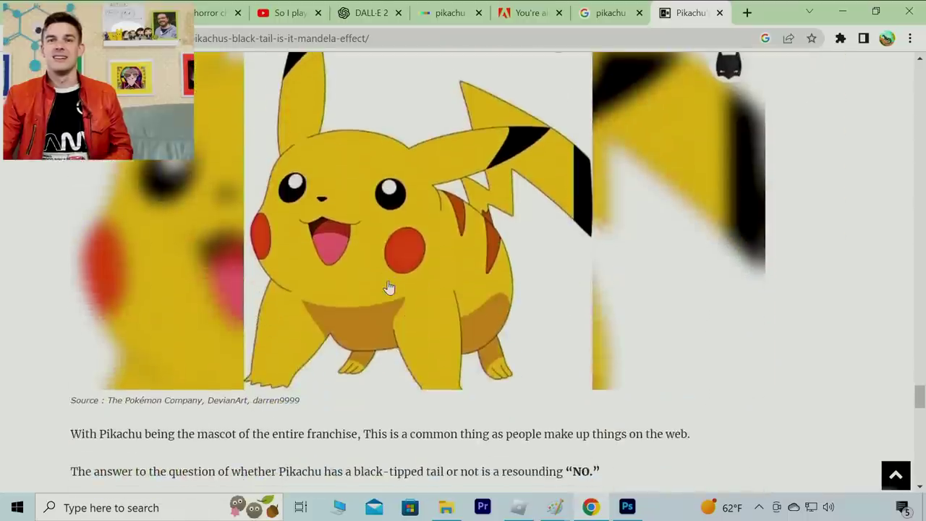
scroll(387, 287, down, 2)
key(alt+Left)
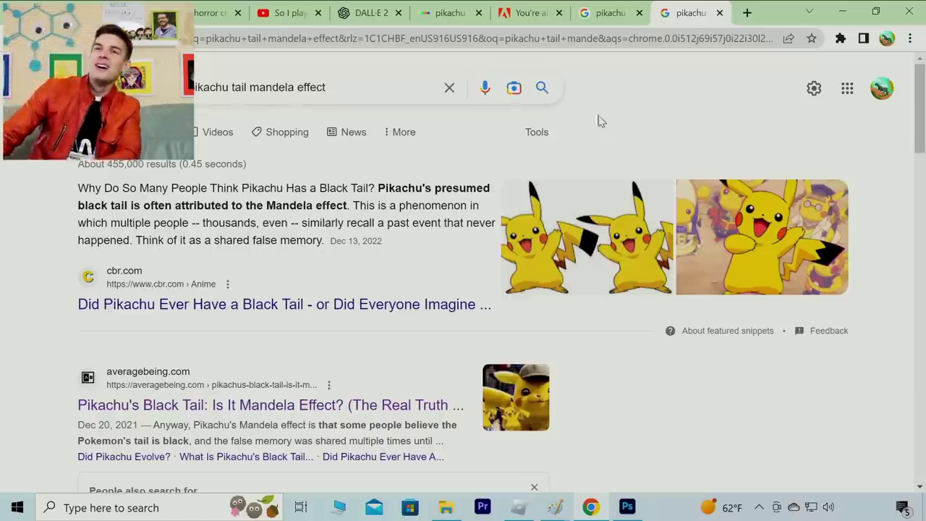
Step: Close the search results, Pikachu images and Adobe sign-in tabs
click(719, 12)
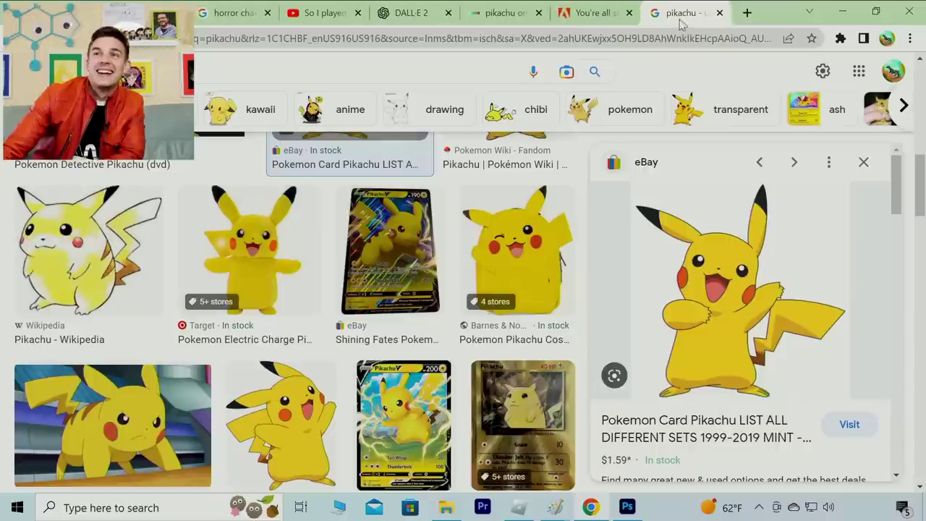
click(719, 12)
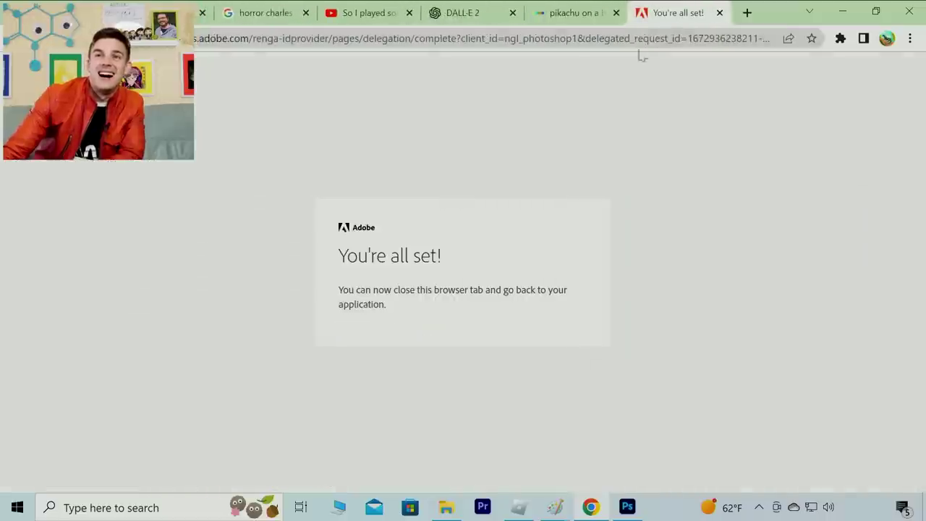
click(719, 12)
Step: Delete the birthday-cake prompt from DALL-E and return to the Photoshop drawing
triple_click(335, 167)
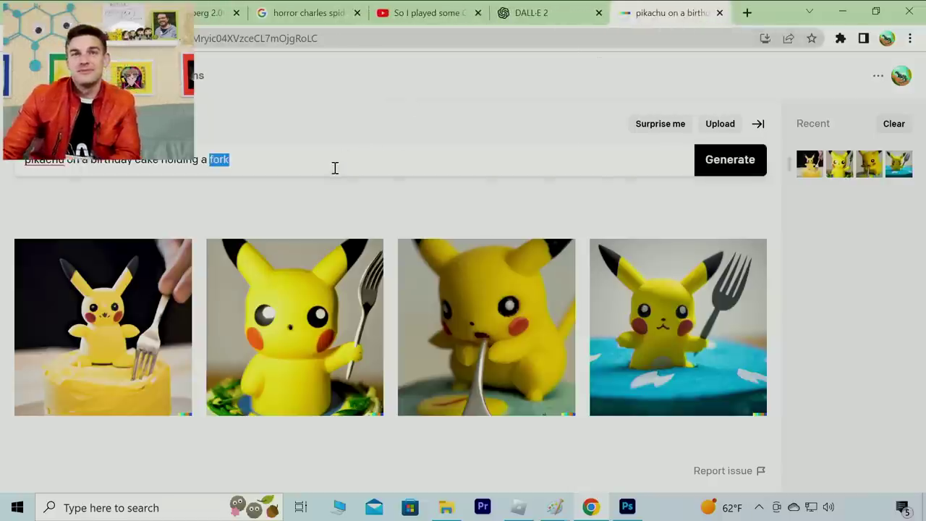
key(BackSpace)
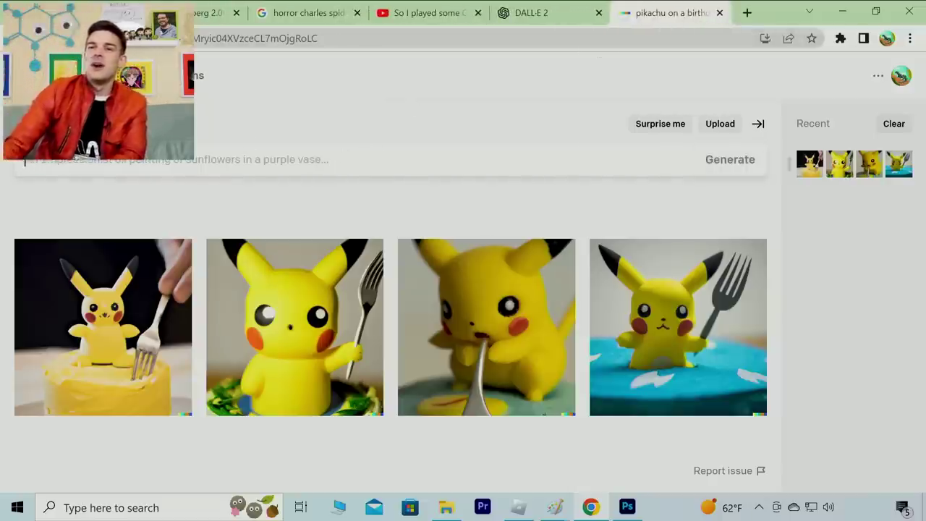
click(627, 506)
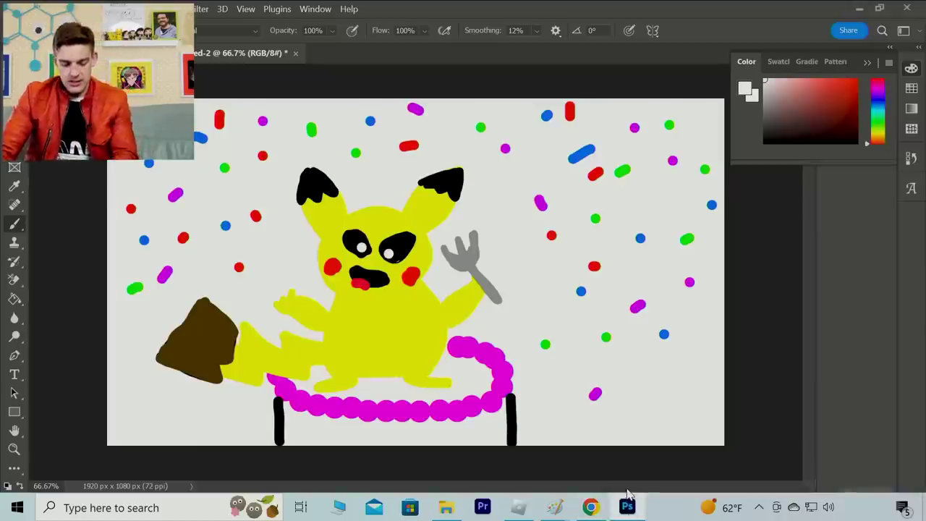
Step: Marquee the whole canvas and attempt a Content-Aware Fill, dismissing the error
key(m)
drag(108, 100, 697, 444)
key(shift+BackSpace)
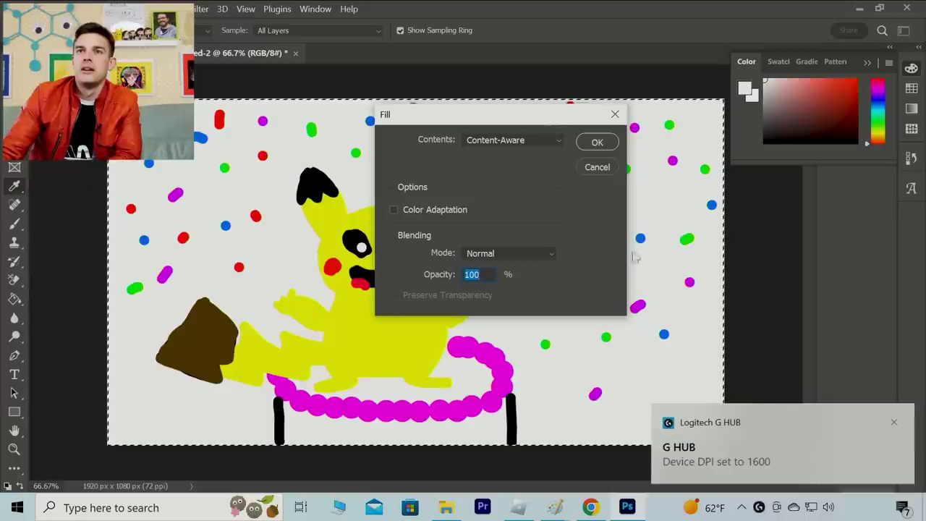
click(595, 143)
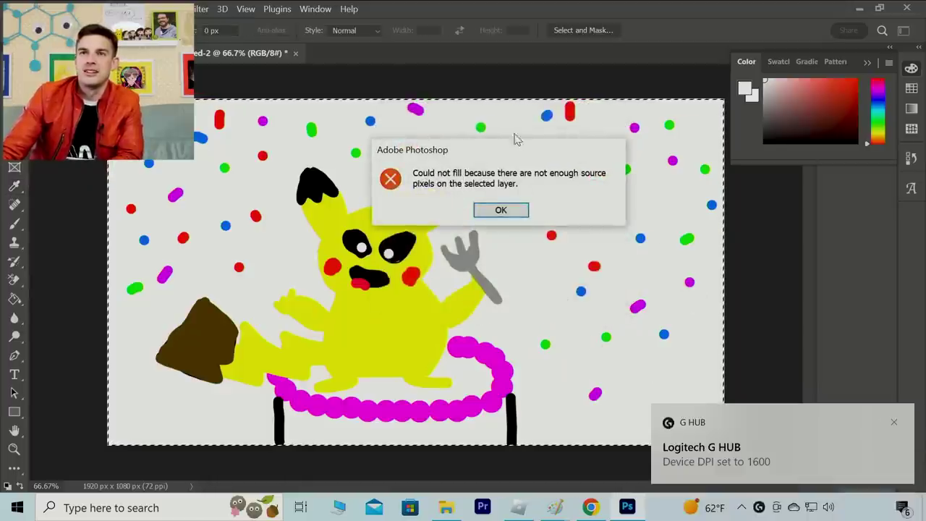
click(512, 214)
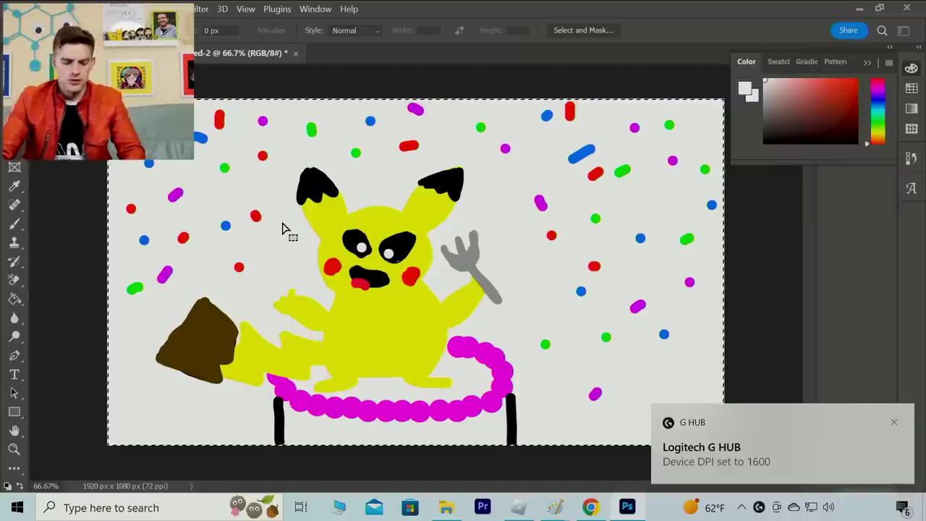
key(ctrl+d)
Step: Reselect the canvas and fill again to erase the Pikachu, ring and confetti
drag(108, 99, 731, 434)
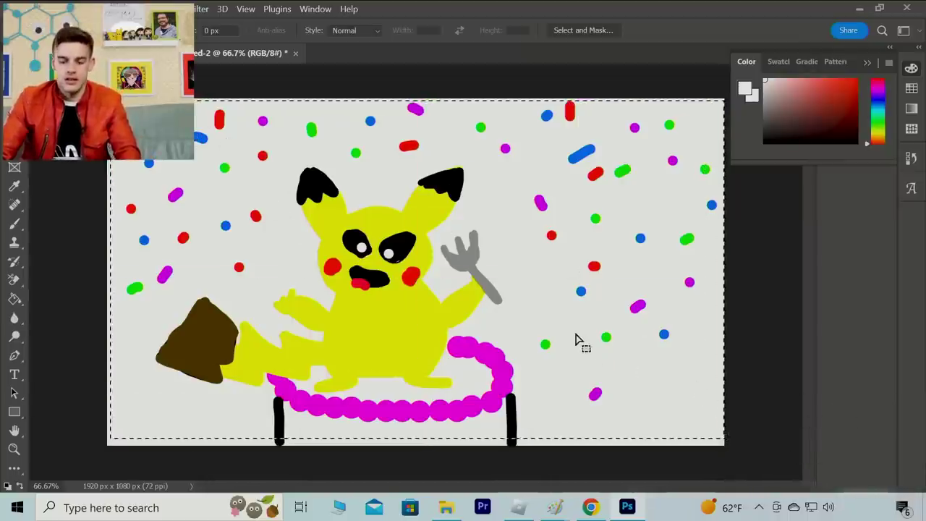
key(shift+BackSpace)
click(595, 142)
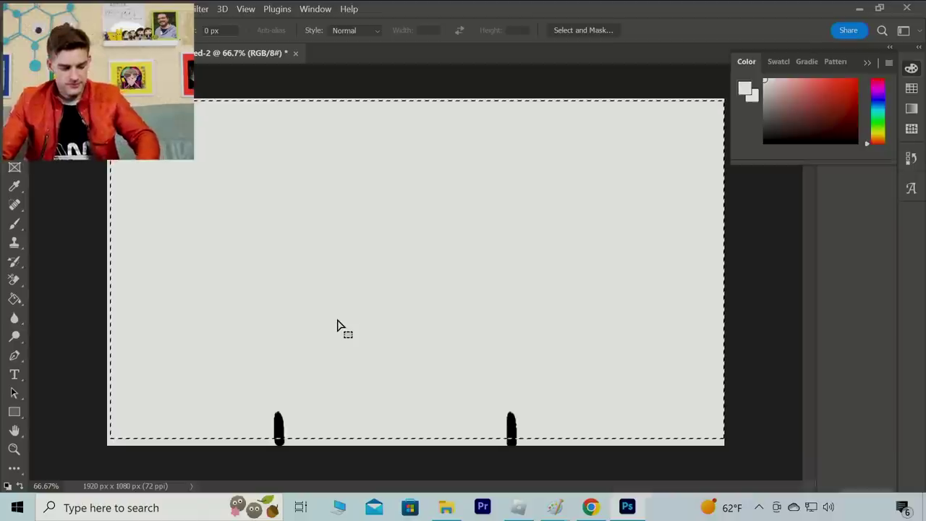
key(ctrl+d)
key(b)
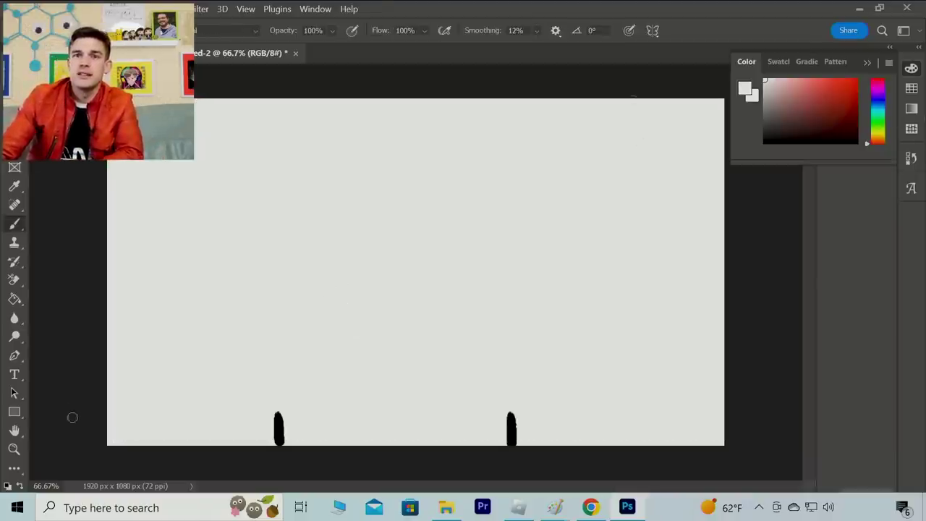
Step: Paint over the two leftover leg stubs, then set the brush colour to grey
drag(273, 409, 297, 439)
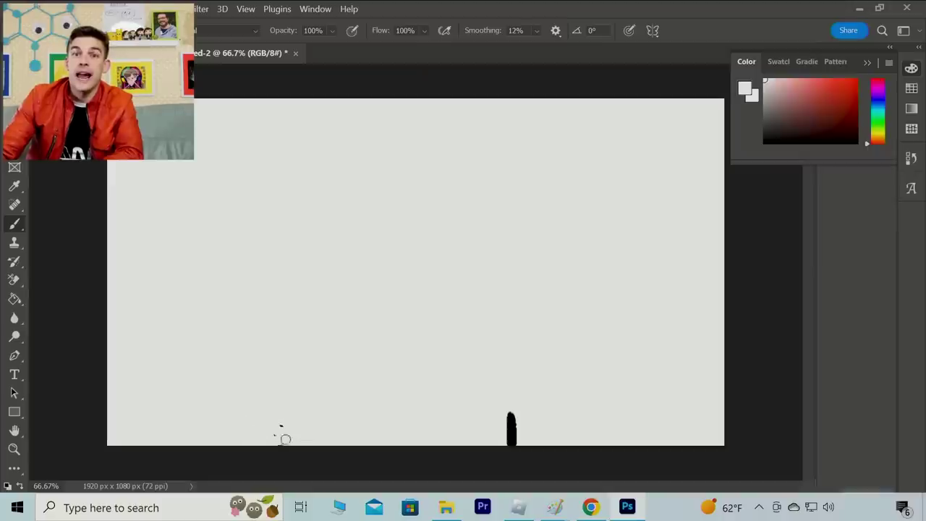
mouse_move(465, 415)
mouse_down()
mouse_move(526, 438)
mouse_move(499, 415)
mouse_up()
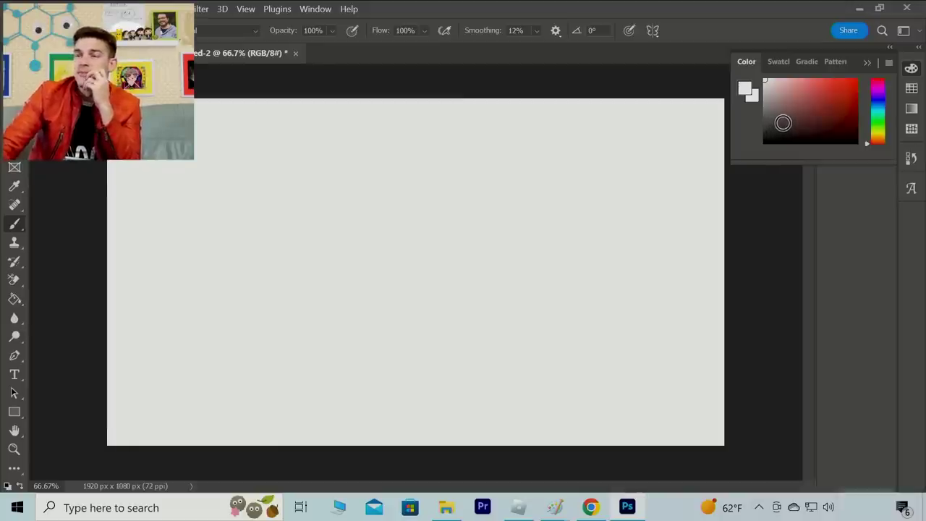
drag(782, 122, 860, 79)
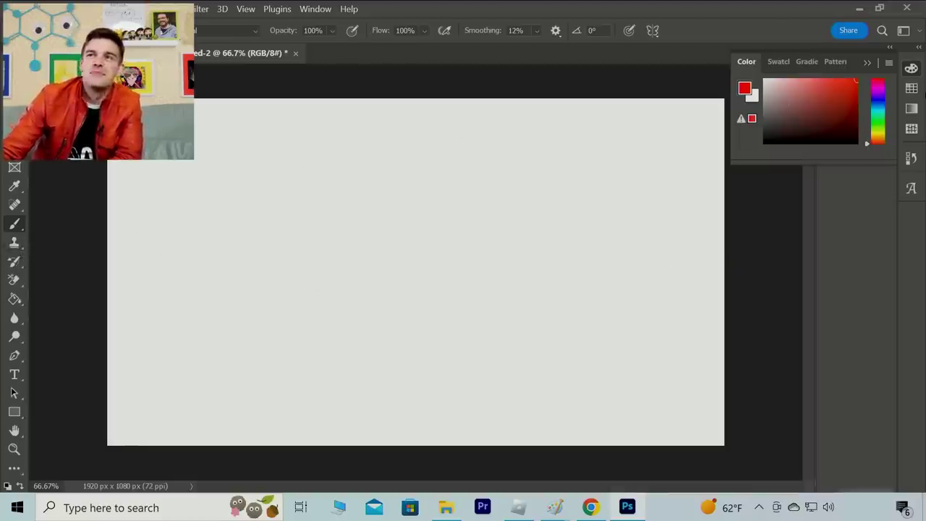
drag(816, 100, 729, 108)
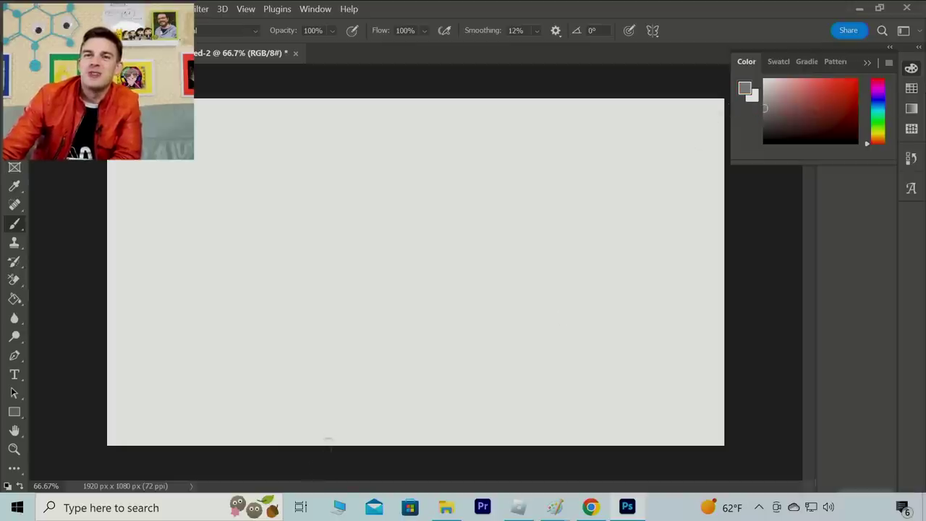
Step: Draw the grey path's two curved edges rising from the bottom edge toward the right, redrawing after undos
mouse_move(255, 442)
mouse_down()
mouse_move(270, 369)
mouse_move(303, 305)
mouse_move(381, 292)
mouse_up()
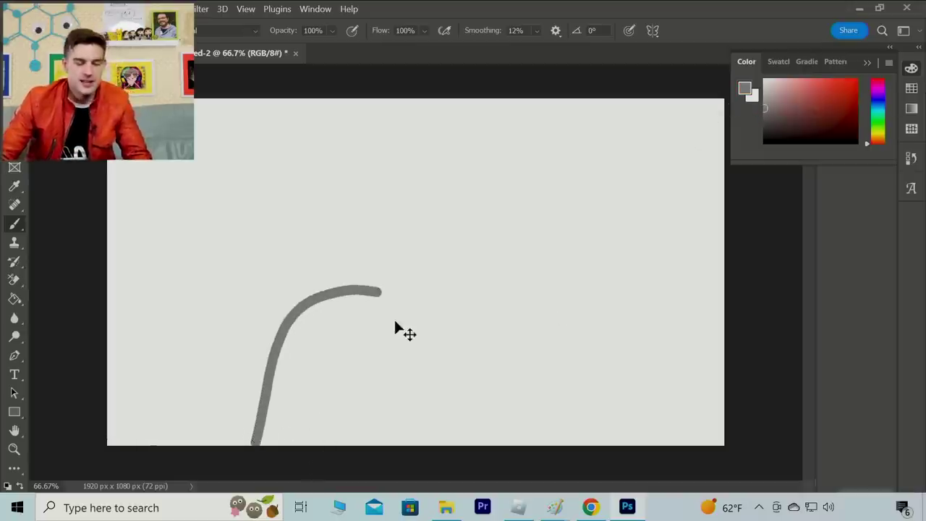
key(ctrl+z)
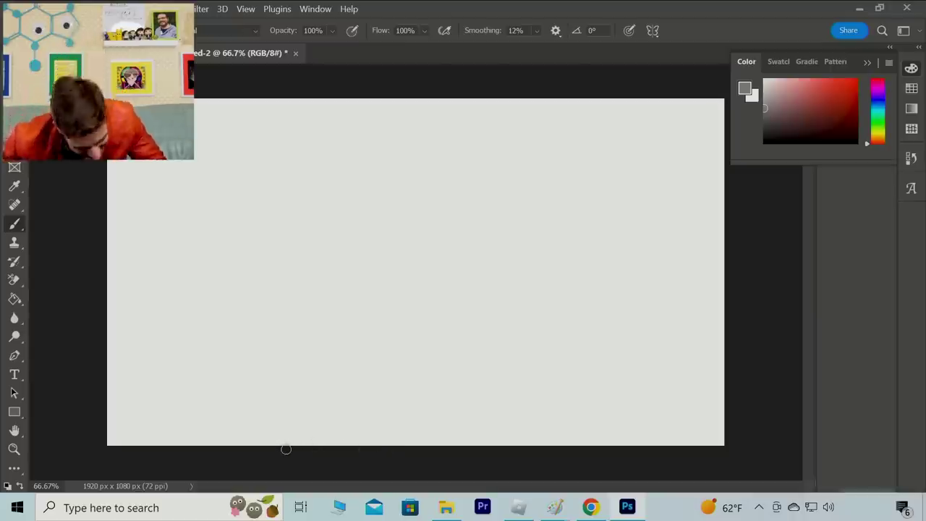
mouse_move(279, 440)
mouse_down()
mouse_move(289, 363)
mouse_move(361, 307)
mouse_move(416, 337)
mouse_move(534, 332)
mouse_move(669, 167)
mouse_move(711, 88)
mouse_up()
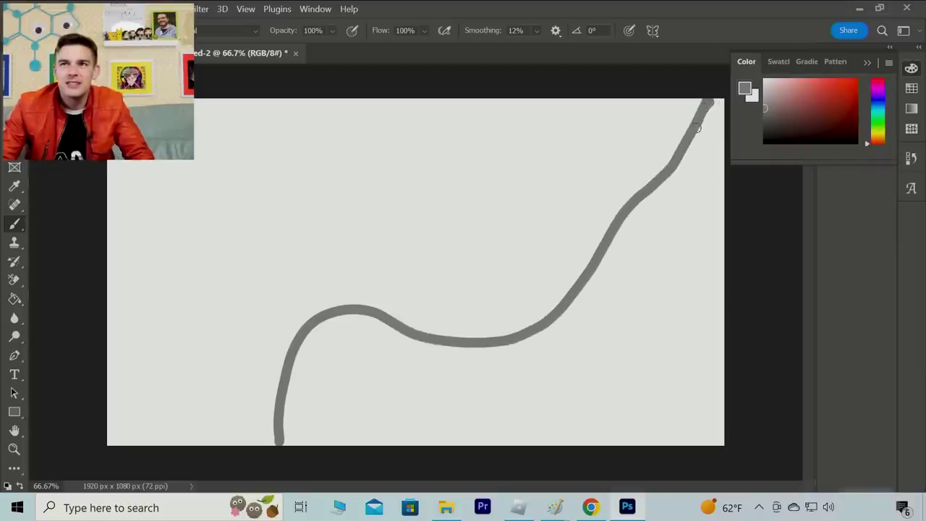
mouse_move(696, 129)
mouse_down()
mouse_move(674, 193)
mouse_move(628, 246)
mouse_up()
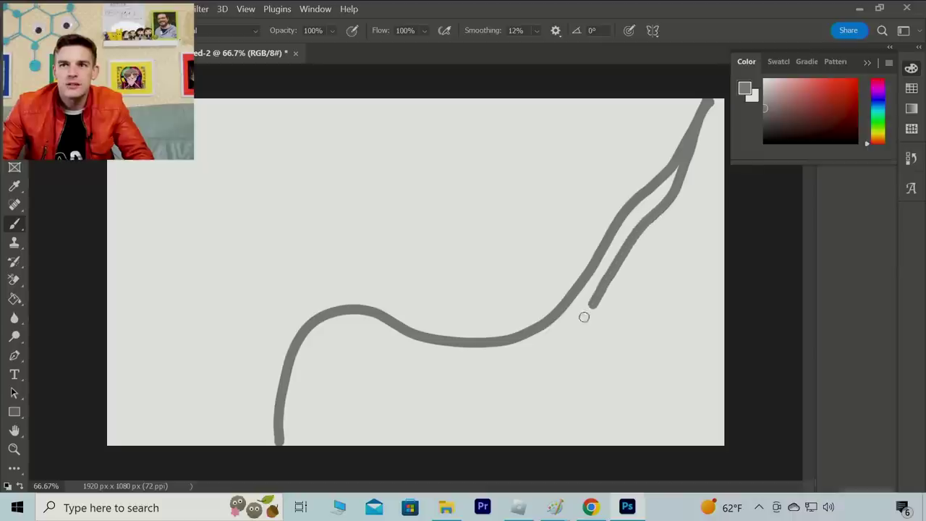
mouse_move(582, 320)
mouse_down()
mouse_move(560, 354)
mouse_move(473, 398)
mouse_move(454, 448)
mouse_up()
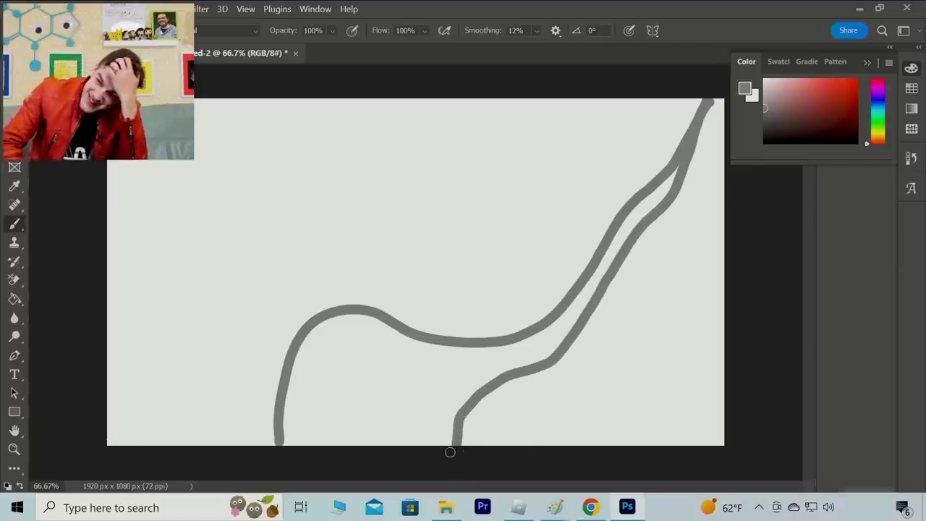
key(ctrl+z)
key(ctrl+z)
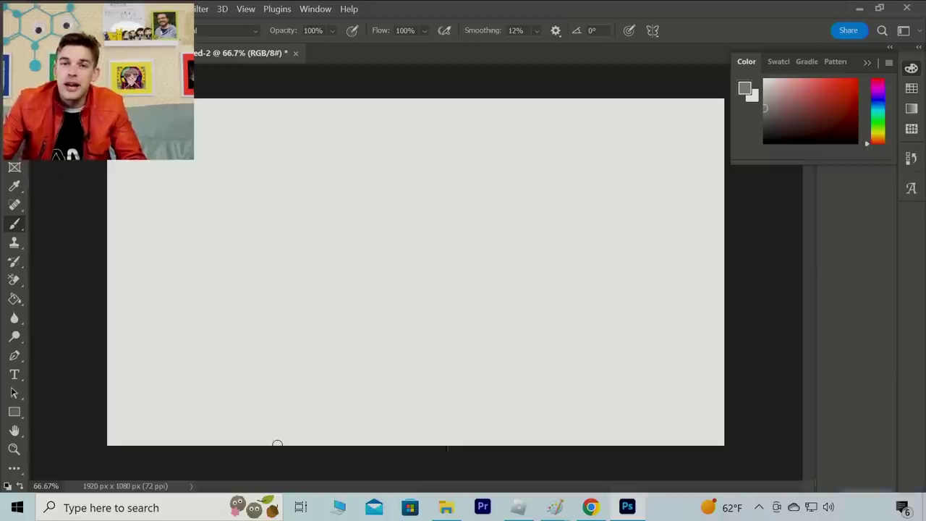
mouse_move(277, 439)
mouse_down()
mouse_move(306, 388)
mouse_move(375, 357)
mouse_move(612, 321)
mouse_move(645, 345)
mouse_up()
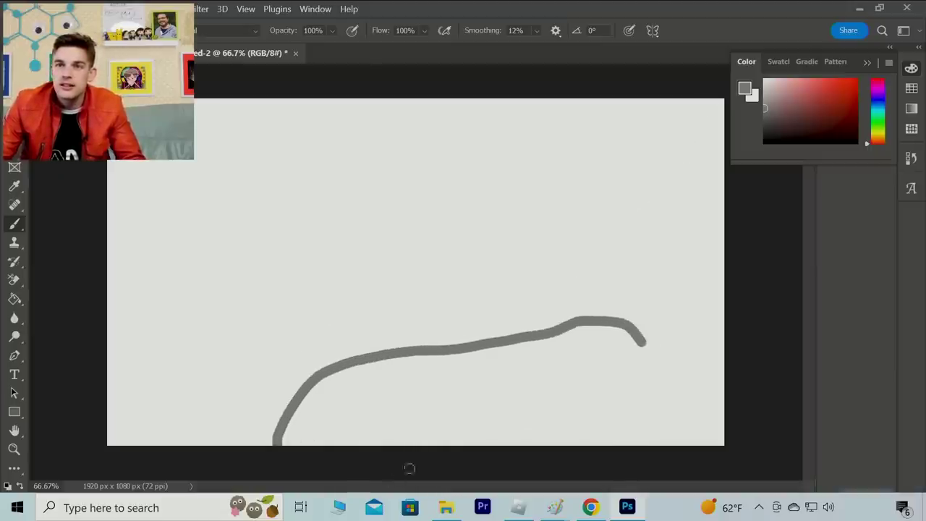
mouse_move(526, 446)
mouse_down()
mouse_move(510, 401)
mouse_move(522, 365)
mouse_move(569, 344)
mouse_move(642, 346)
mouse_up()
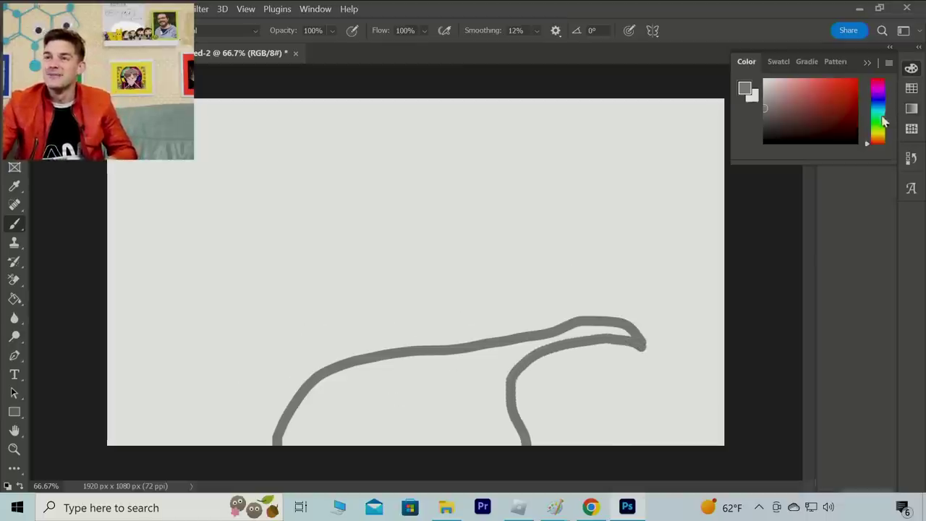
Step: In bright green, brush a horizon grass line across the canvas, a small right bush and a tall left tree outline
click(881, 122)
click(857, 118)
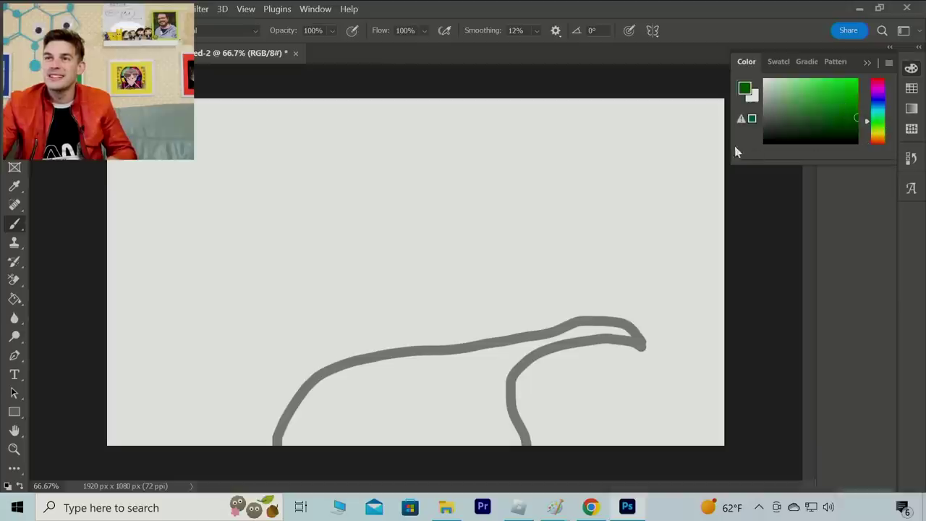
drag(835, 114, 857, 102)
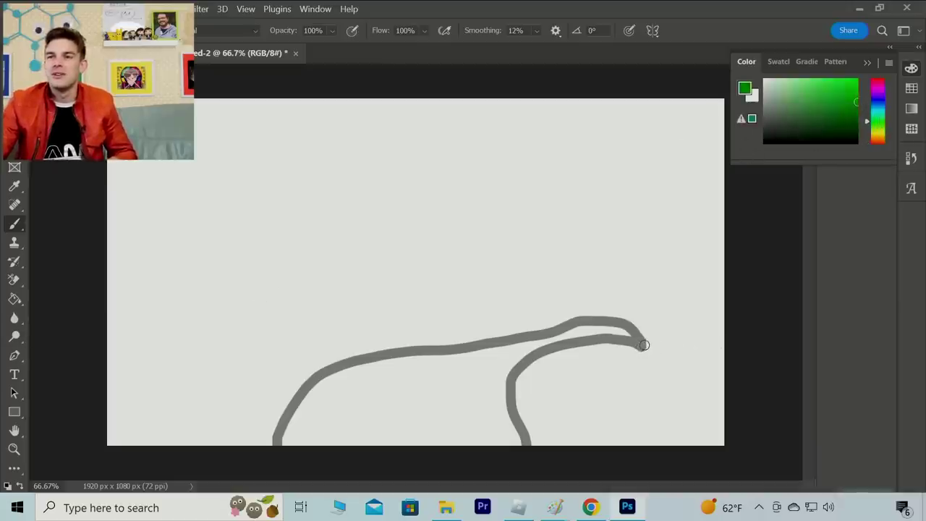
drag(626, 324, 722, 328)
mouse_move(659, 320)
mouse_down()
mouse_move(666, 275)
mouse_move(687, 286)
mouse_move(694, 320)
mouse_move(673, 279)
mouse_move(673, 314)
mouse_move(667, 298)
mouse_move(678, 315)
mouse_up()
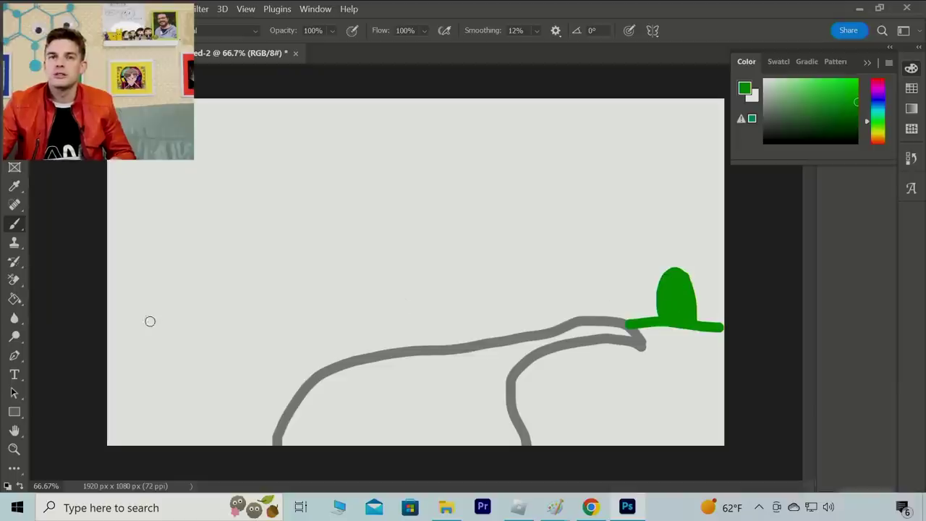
drag(562, 321, 101, 337)
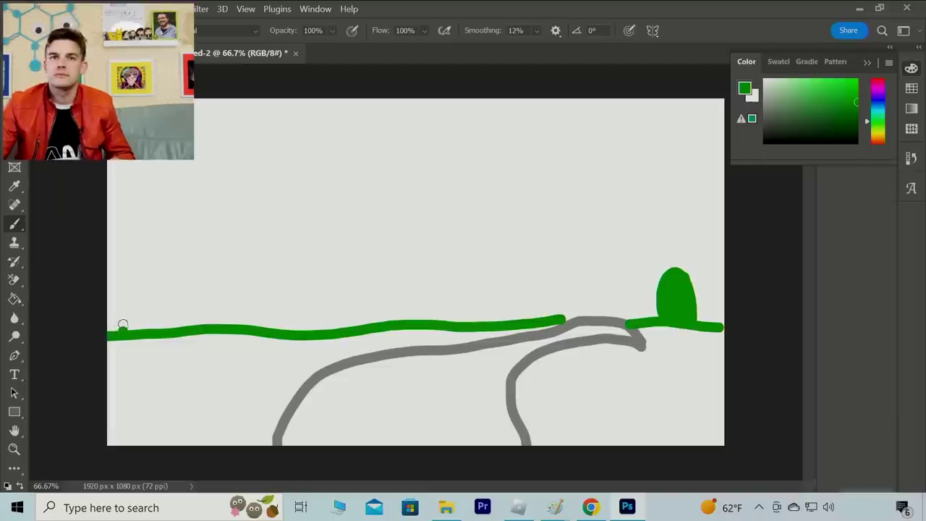
mouse_move(122, 323)
mouse_down()
mouse_move(139, 254)
mouse_move(158, 215)
mouse_move(172, 210)
mouse_move(201, 229)
mouse_move(207, 329)
mouse_move(257, 320)
mouse_move(259, 289)
mouse_move(275, 282)
mouse_move(285, 322)
mouse_move(269, 288)
mouse_move(274, 324)
mouse_up()
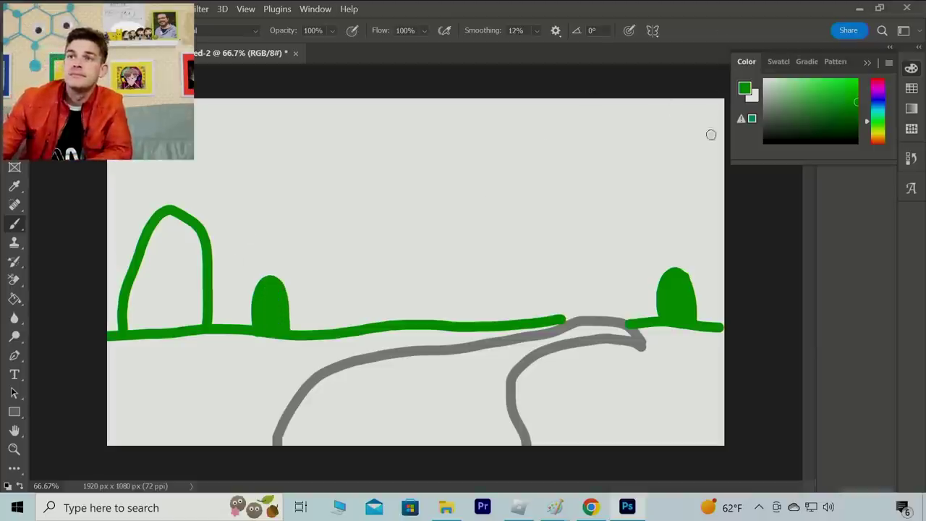
key(d)
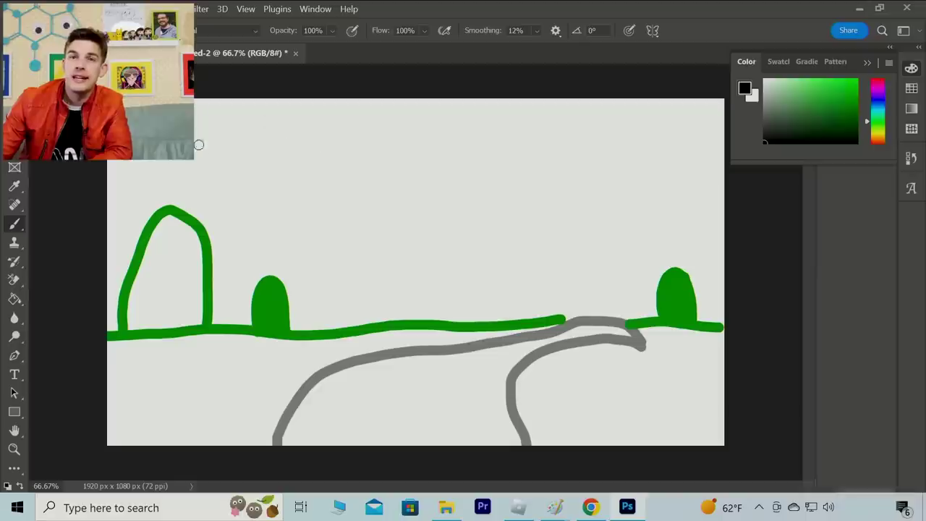
Step: Outline two black clouds in the sky and give each eyes and a smile
mouse_move(250, 133)
mouse_down()
mouse_move(289, 118)
mouse_move(301, 139)
mouse_move(335, 122)
mouse_move(350, 149)
mouse_move(378, 151)
mouse_move(384, 173)
mouse_move(327, 194)
mouse_move(251, 197)
mouse_move(216, 194)
mouse_move(187, 172)
mouse_move(203, 139)
mouse_move(224, 147)
mouse_move(249, 134)
mouse_move(283, 155)
mouse_up()
click(265, 141)
click(284, 140)
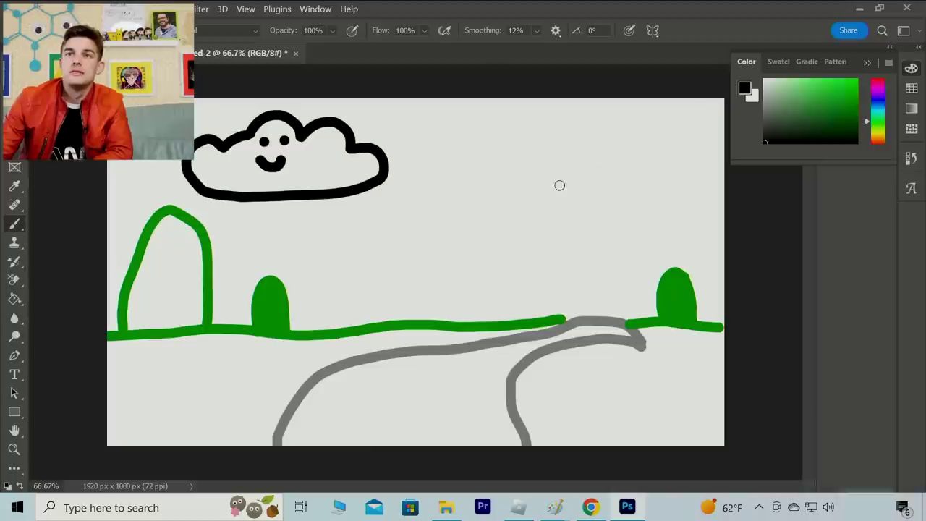
mouse_move(564, 144)
mouse_down()
mouse_move(520, 150)
mouse_move(513, 169)
mouse_move(568, 191)
mouse_move(648, 196)
mouse_move(669, 192)
mouse_move(682, 175)
mouse_move(680, 125)
mouse_move(667, 115)
mouse_move(639, 142)
mouse_move(621, 104)
mouse_move(595, 107)
mouse_move(584, 121)
mouse_move(559, 108)
mouse_move(543, 121)
mouse_move(544, 133)
mouse_move(588, 174)
mouse_move(626, 162)
mouse_up()
click(595, 145)
click(619, 146)
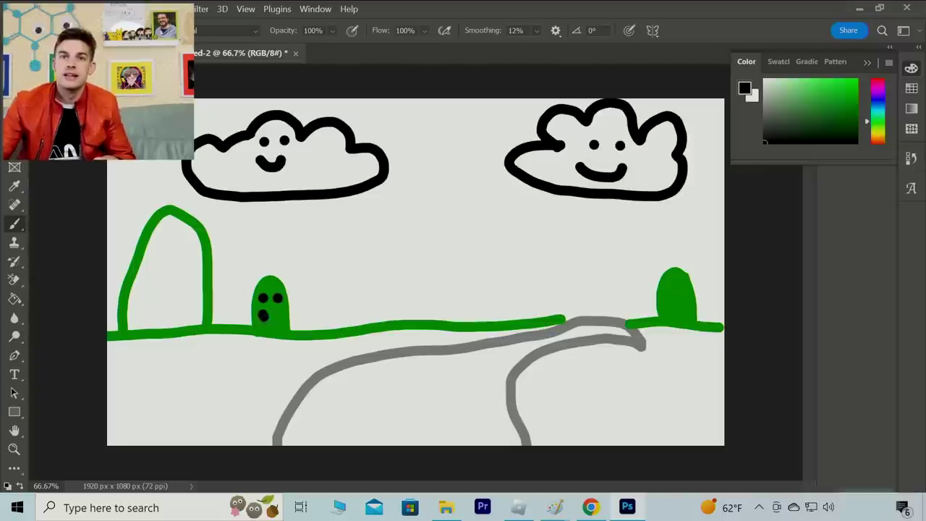
Step: Draw mouths on the left and right bushes and bucket-fill the tall tree bright green
mouse_move(263, 316)
mouse_down()
mouse_move(277, 320)
mouse_move(283, 312)
mouse_up()
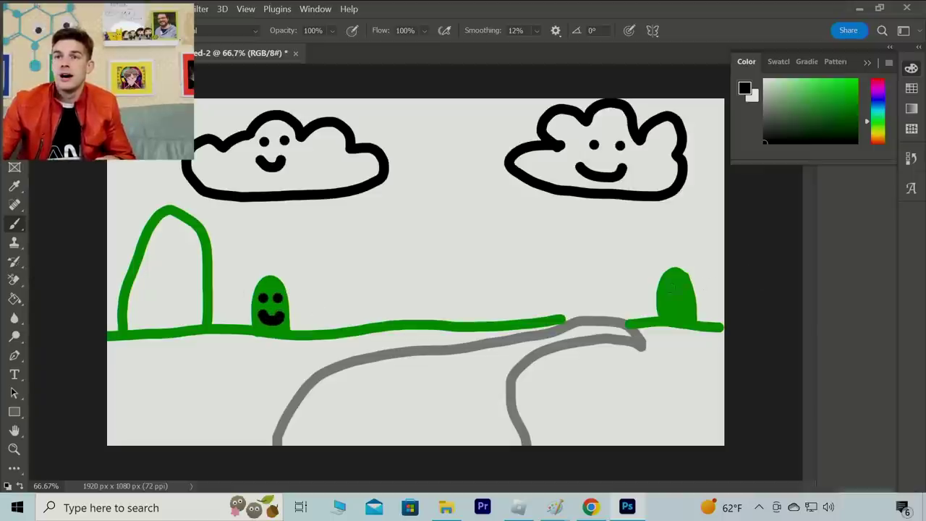
drag(661, 303, 684, 302)
click(834, 104)
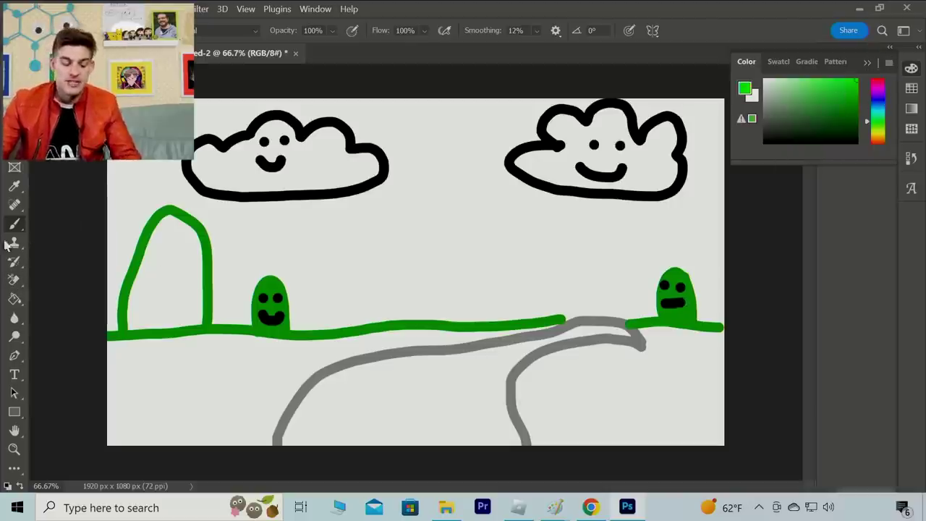
click(14, 298)
click(153, 302)
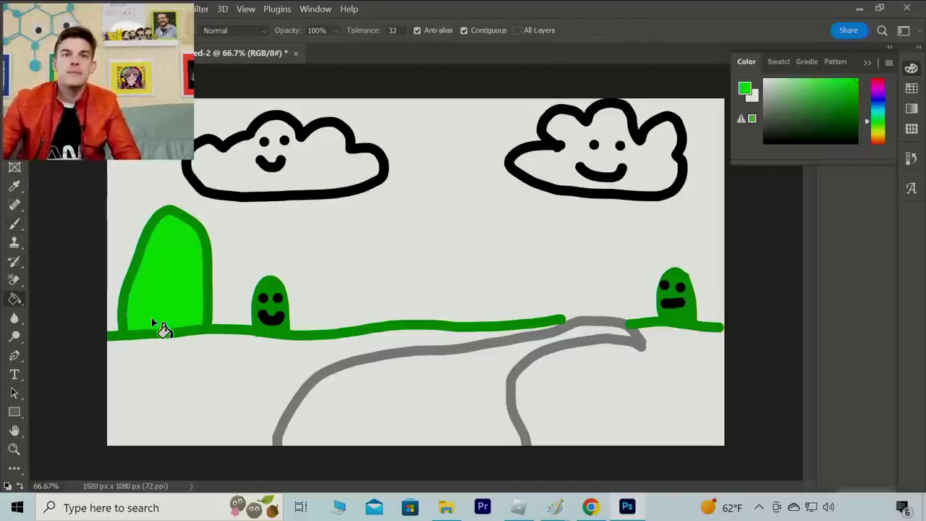
Step: Paint the tall tree's black eye and smile
key(b)
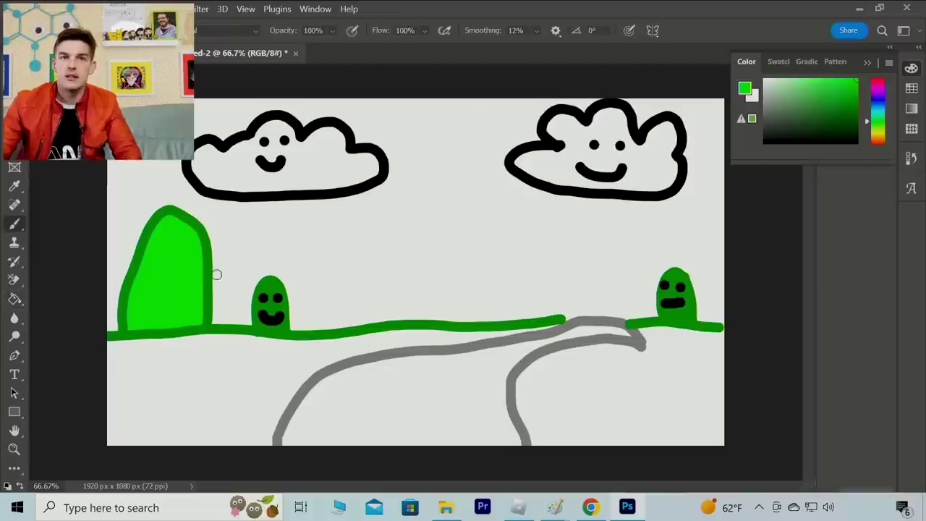
key(d)
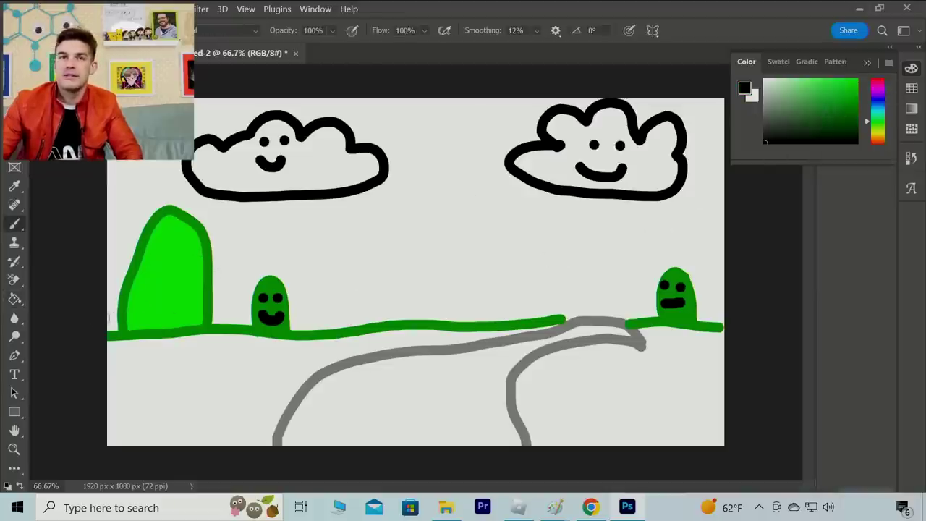
click(181, 245)
mouse_move(156, 266)
mouse_down()
mouse_move(175, 277)
mouse_move(190, 263)
mouse_up()
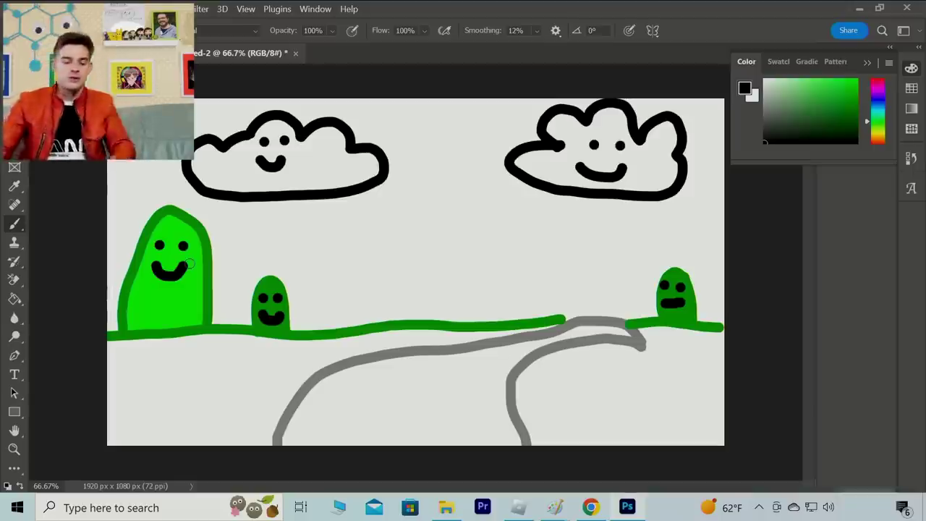
key(g)
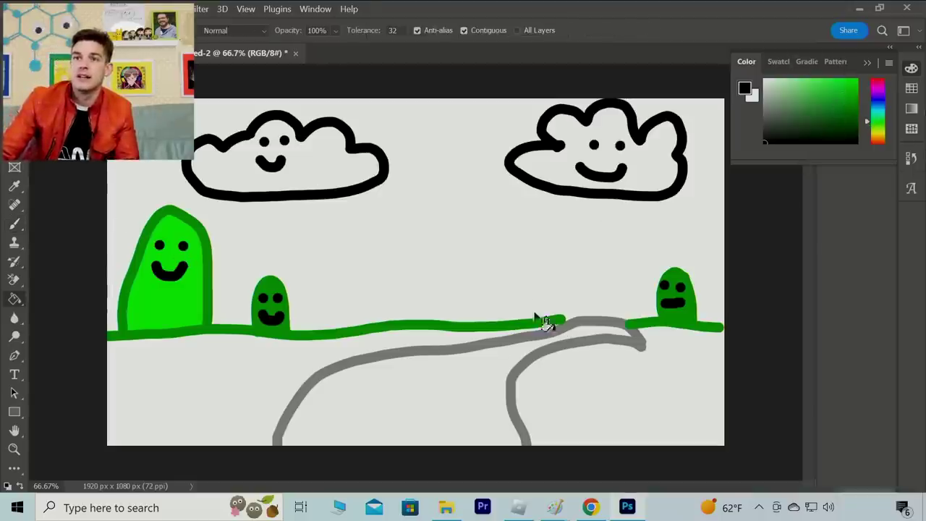
Step: Sample the grass green and bucket-fill the ground below the horizon, undoing a fill that flooded the sky
key(i)
click(327, 332)
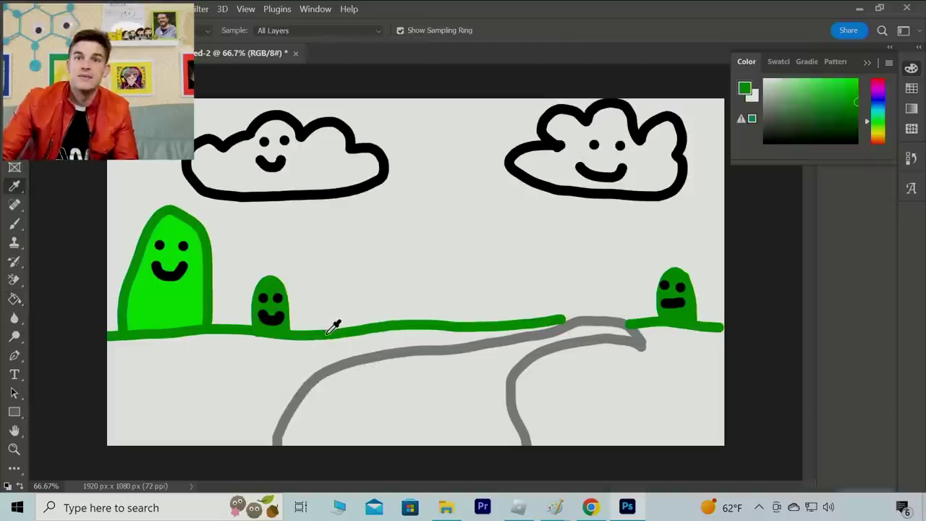
key(g)
click(262, 377)
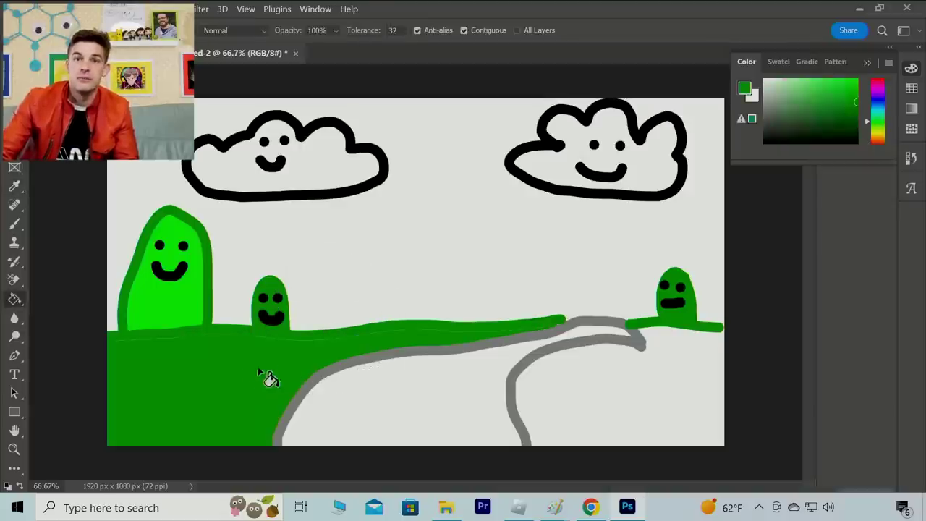
click(674, 381)
key(ctrl+z)
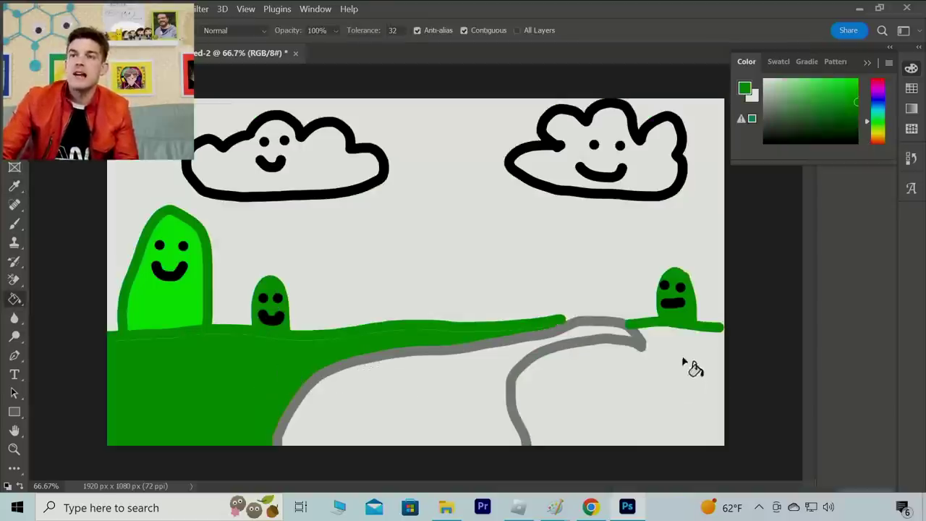
key(b)
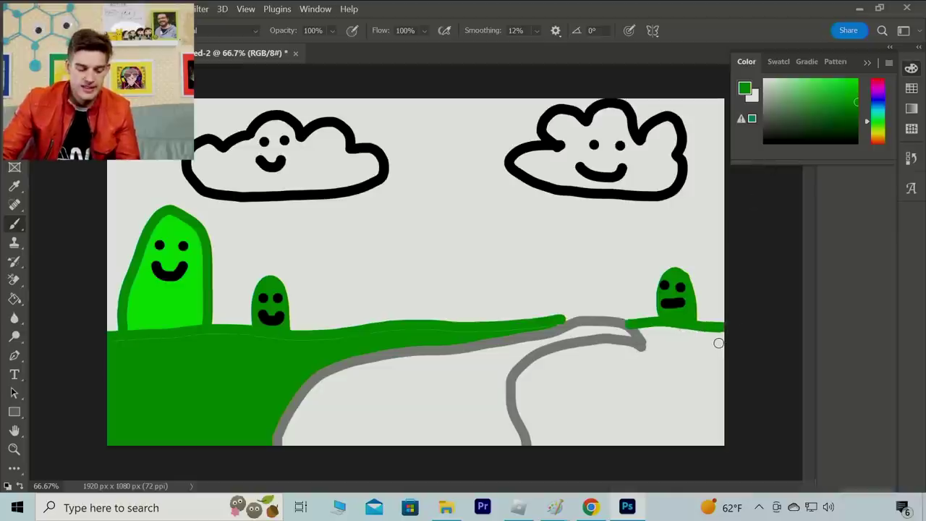
key(g)
click(687, 389)
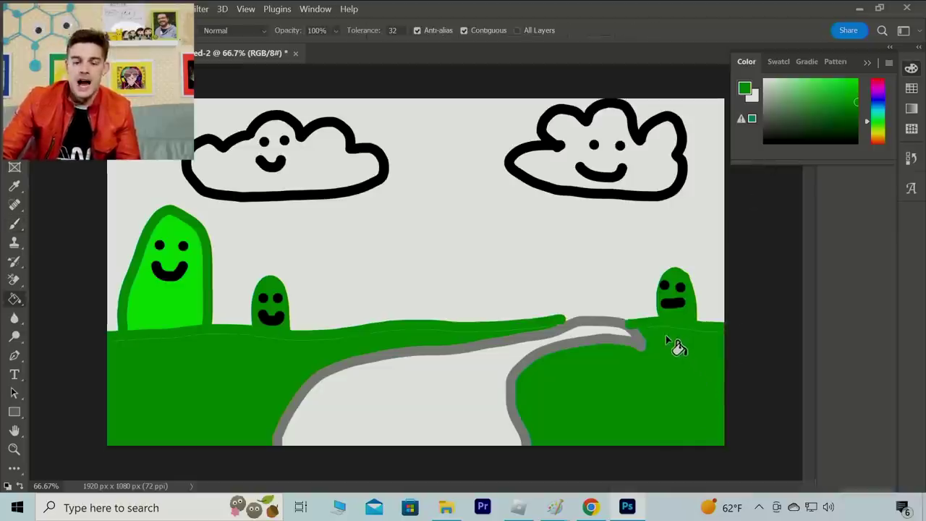
key(b)
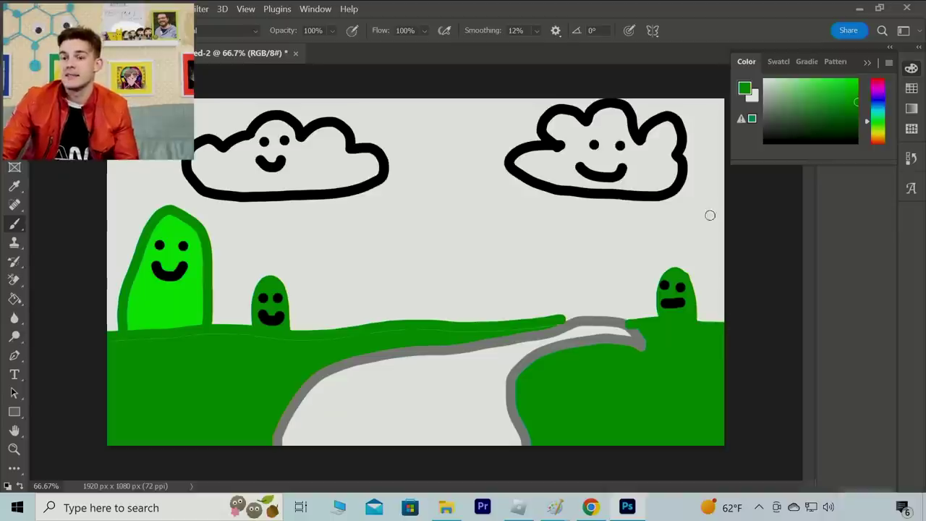
key(g)
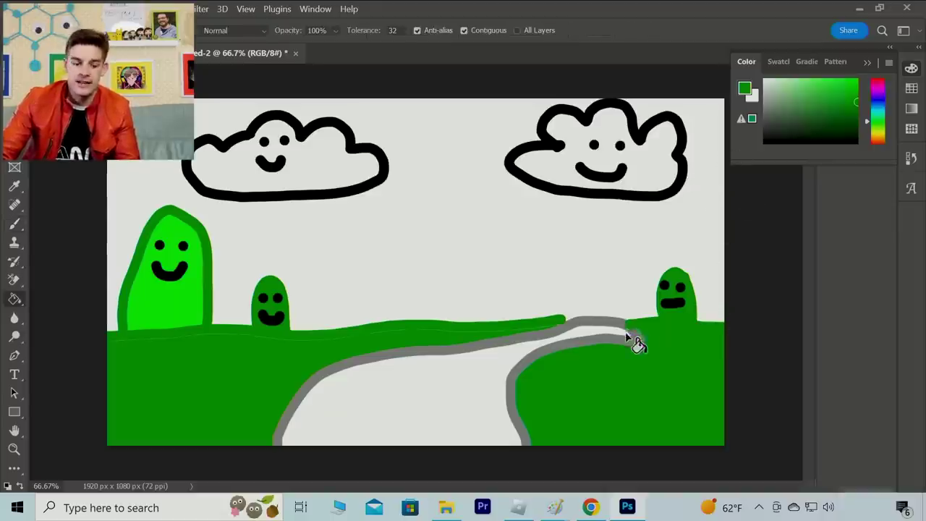
Step: Sample the road grey, fill the winding road with it, and brush grey over its right end
key(i)
click(517, 371)
key(g)
click(479, 391)
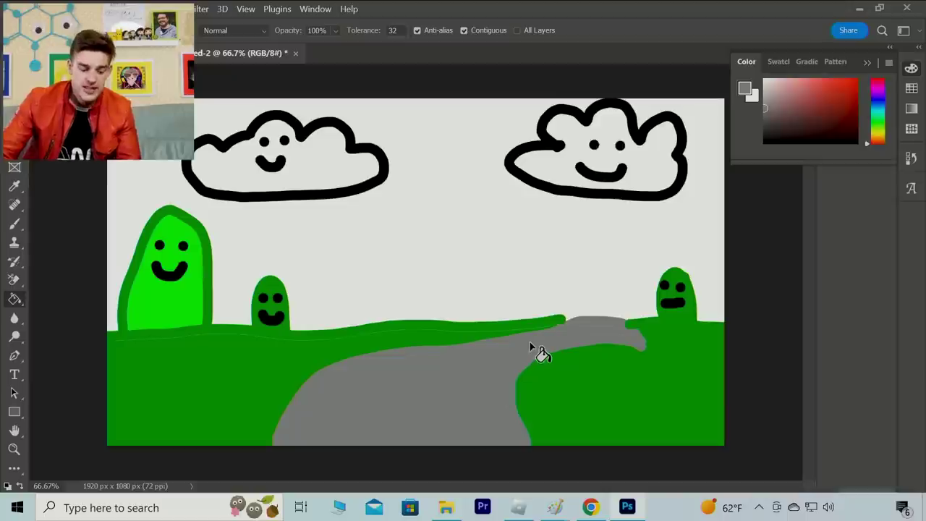
key(b)
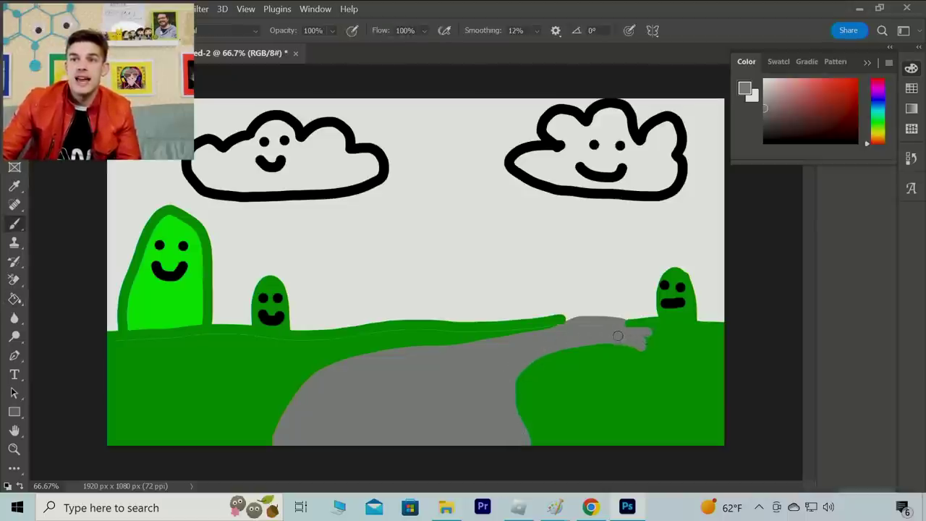
drag(624, 327, 651, 326)
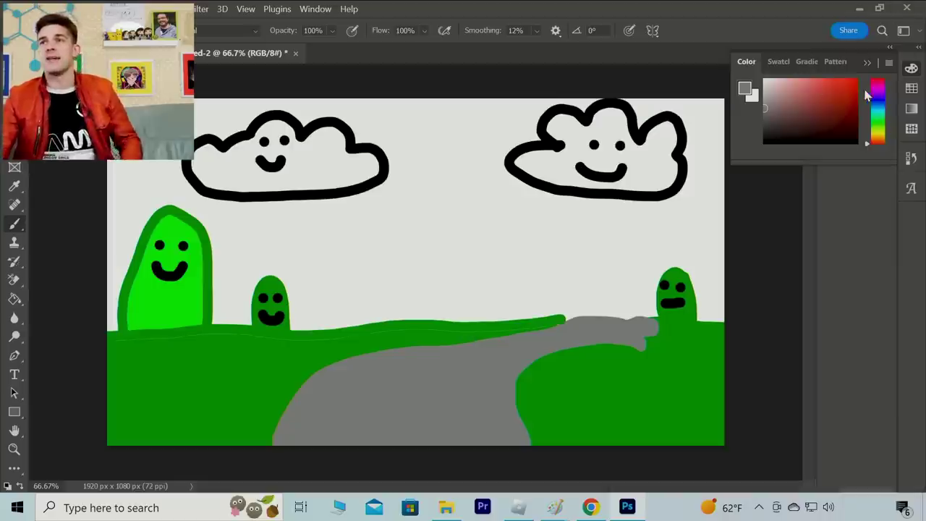
Step: Set the brush colour to blue and outline the blocky figure's body on the road
click(877, 110)
drag(876, 109, 856, 80)
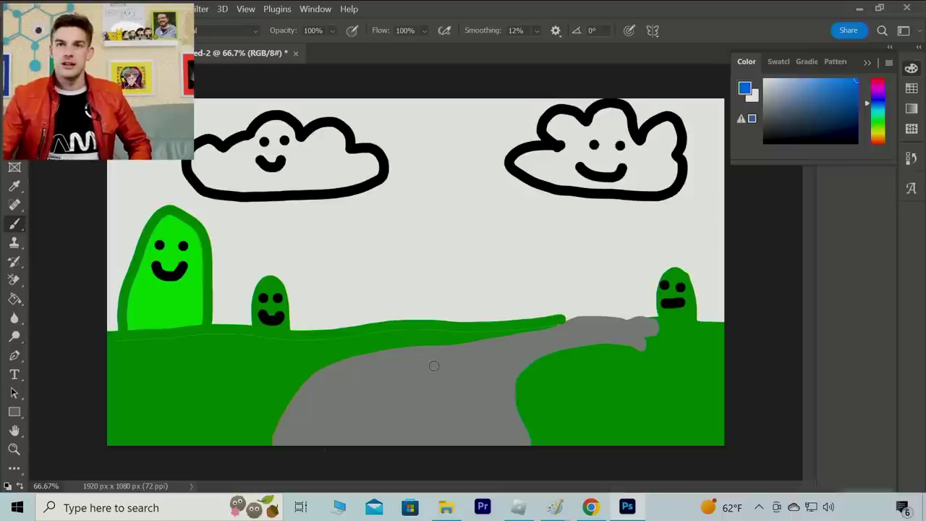
mouse_move(432, 378)
mouse_down()
mouse_move(439, 410)
mouse_move(461, 406)
mouse_move(451, 366)
mouse_move(453, 283)
mouse_move(438, 282)
mouse_move(429, 310)
mouse_move(409, 312)
mouse_move(402, 279)
mouse_move(379, 278)
mouse_move(388, 319)
mouse_up()
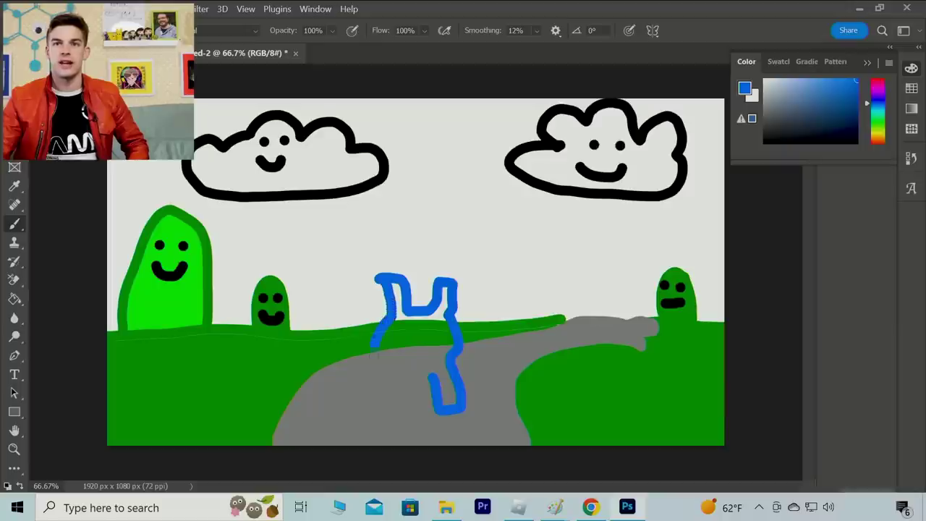
mouse_move(371, 353)
mouse_down()
mouse_move(384, 374)
mouse_move(408, 379)
mouse_move(400, 407)
mouse_move(416, 412)
mouse_move(413, 364)
mouse_move(437, 374)
mouse_up()
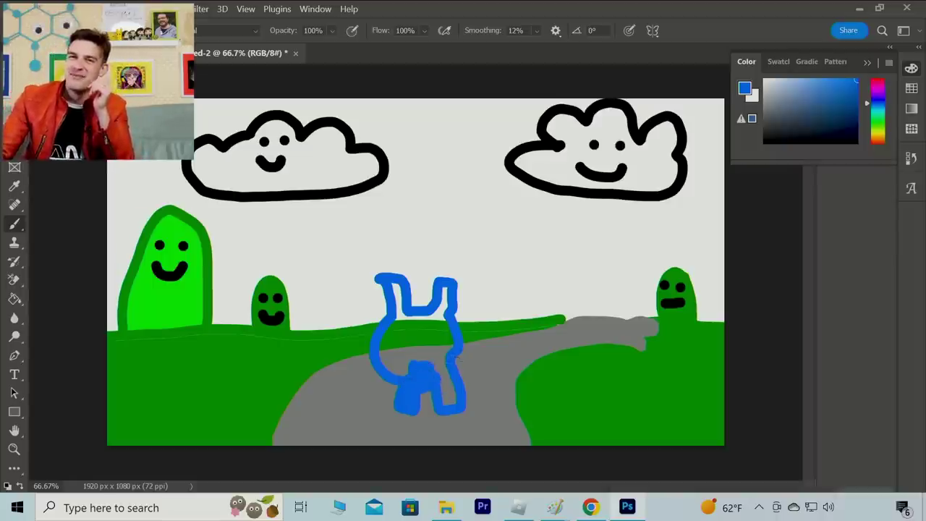
mouse_move(441, 375)
mouse_down()
mouse_move(453, 405)
mouse_move(445, 347)
mouse_move(460, 371)
mouse_up()
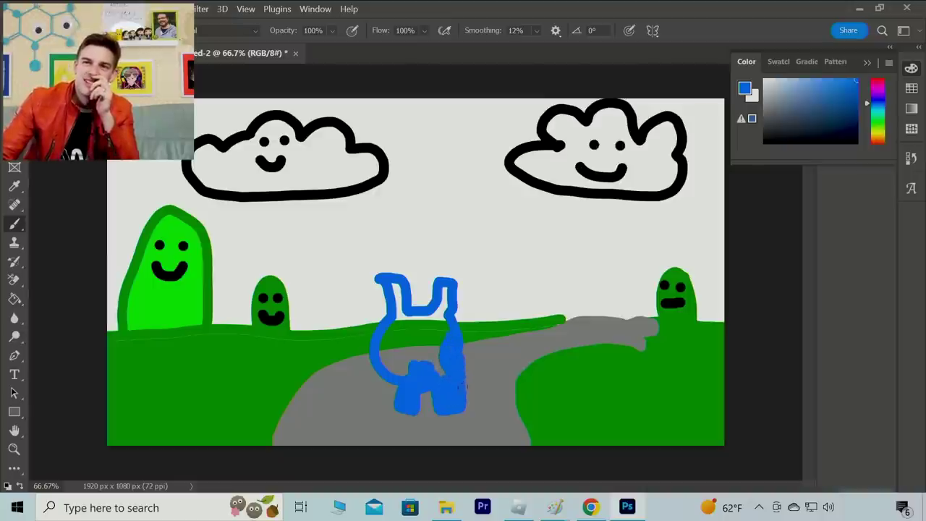
Step: Fill the figure's two ears and remaining gaps solid blue
mouse_move(447, 311)
mouse_down()
mouse_move(448, 292)
mouse_move(441, 319)
mouse_up()
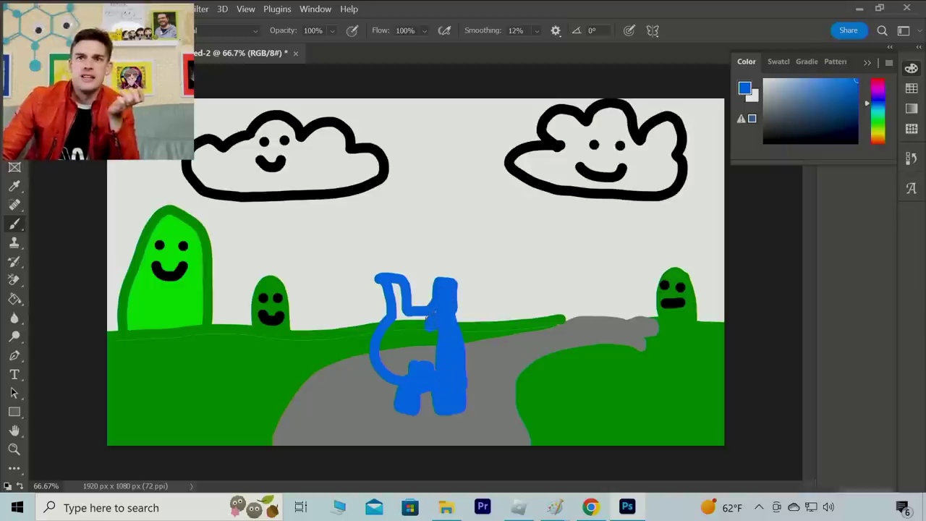
drag(397, 288, 400, 310)
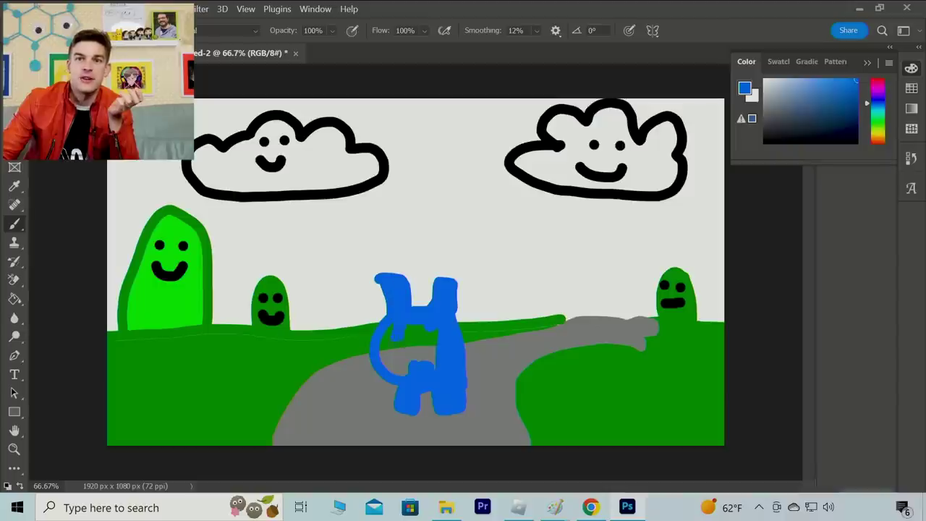
mouse_move(413, 379)
mouse_down()
mouse_move(418, 324)
mouse_move(405, 329)
mouse_move(437, 325)
mouse_move(442, 303)
mouse_move(436, 371)
mouse_up()
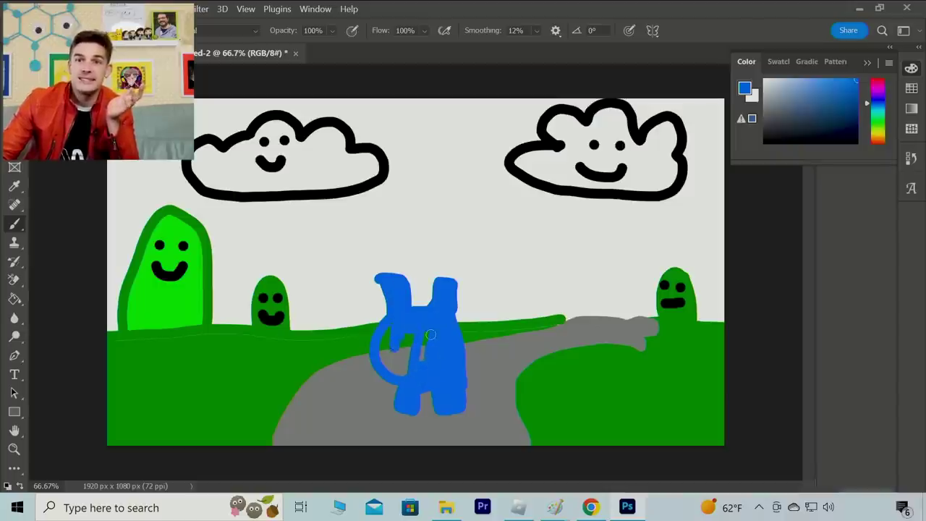
drag(430, 334, 419, 325)
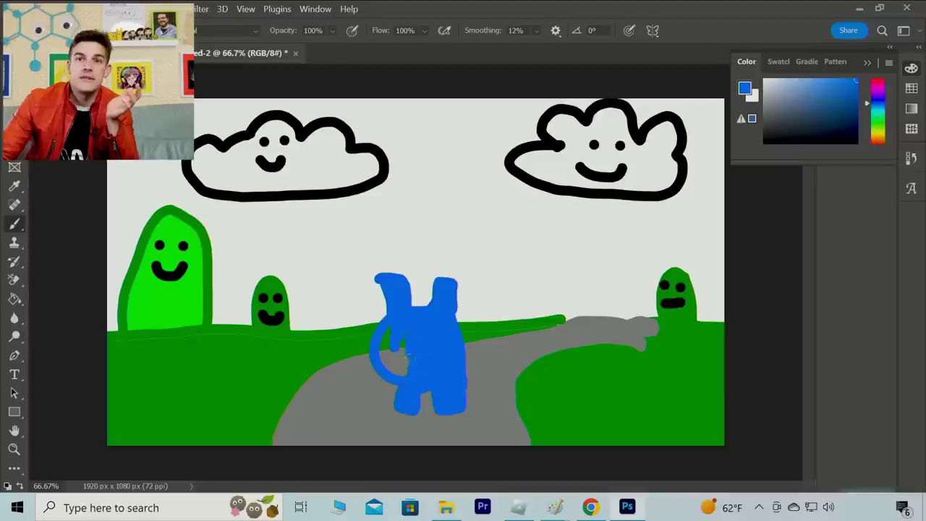
mouse_move(409, 375)
mouse_down()
mouse_move(399, 356)
mouse_move(398, 383)
mouse_move(388, 329)
mouse_up()
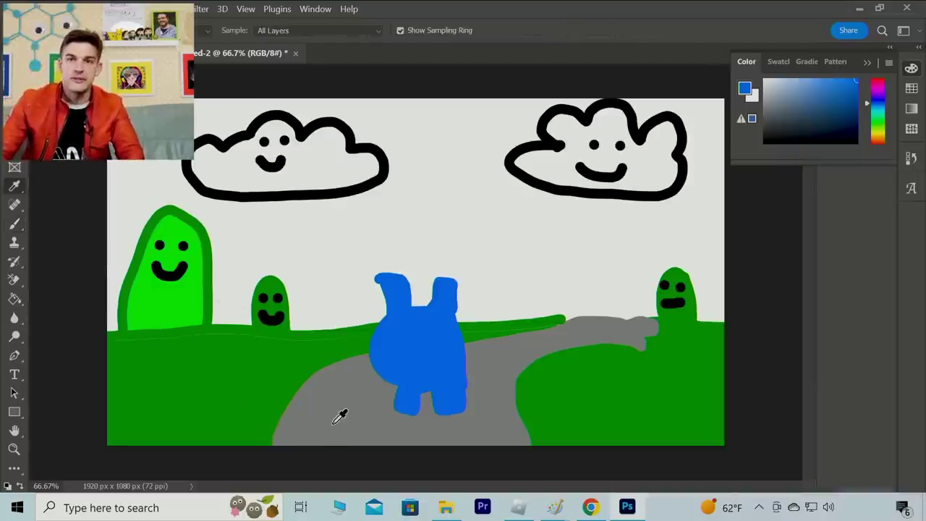
Step: After undoing a grey edge trim, pick yellow and paint spots on the figure's upper front
alt+click(340, 410)
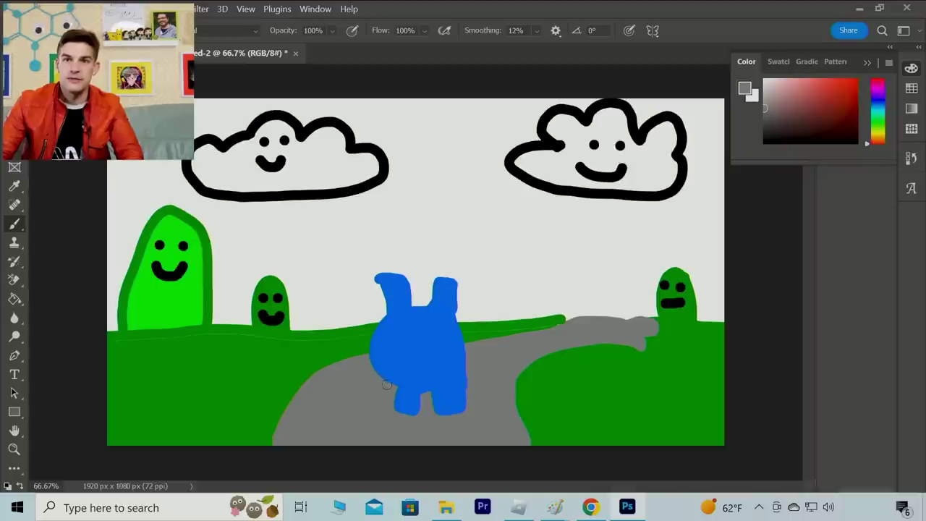
mouse_move(392, 384)
mouse_down()
mouse_move(373, 361)
mouse_move(379, 379)
mouse_up()
key(ctrl+z)
key(ctrl+z)
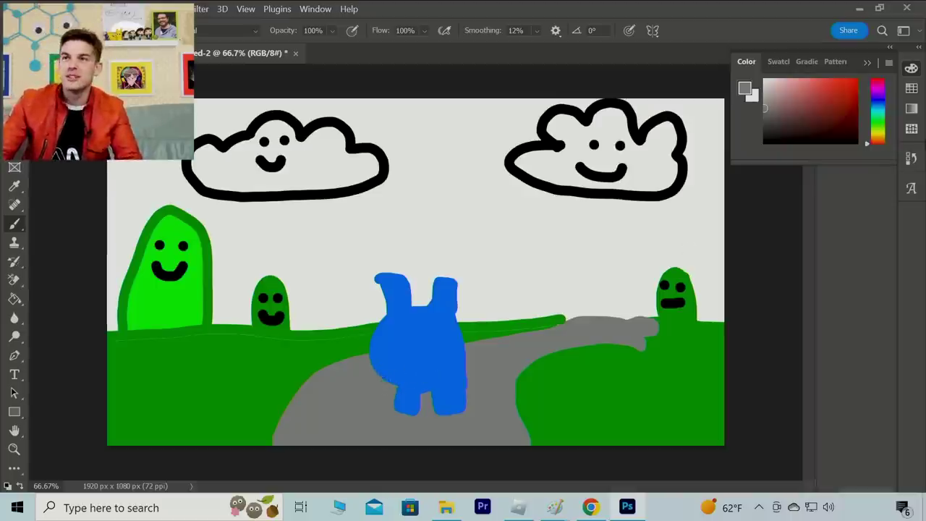
click(877, 134)
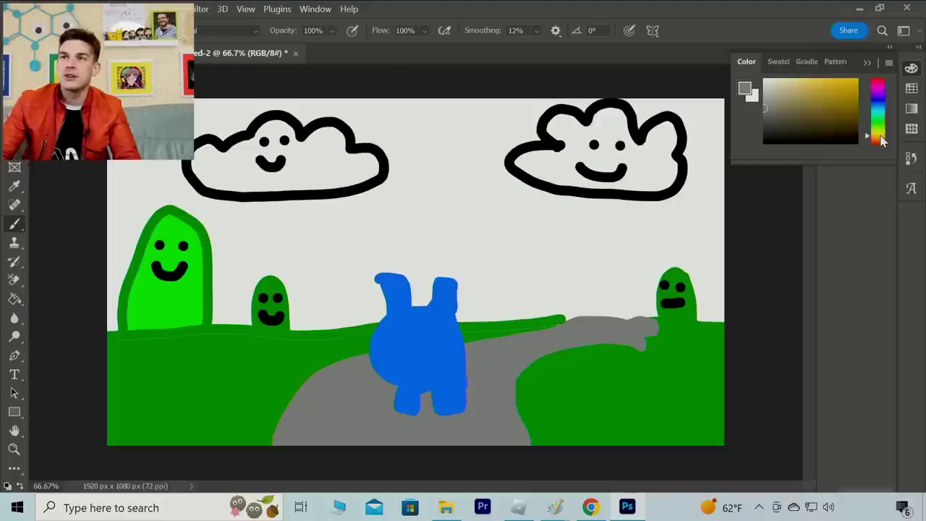
drag(795, 83, 832, 81)
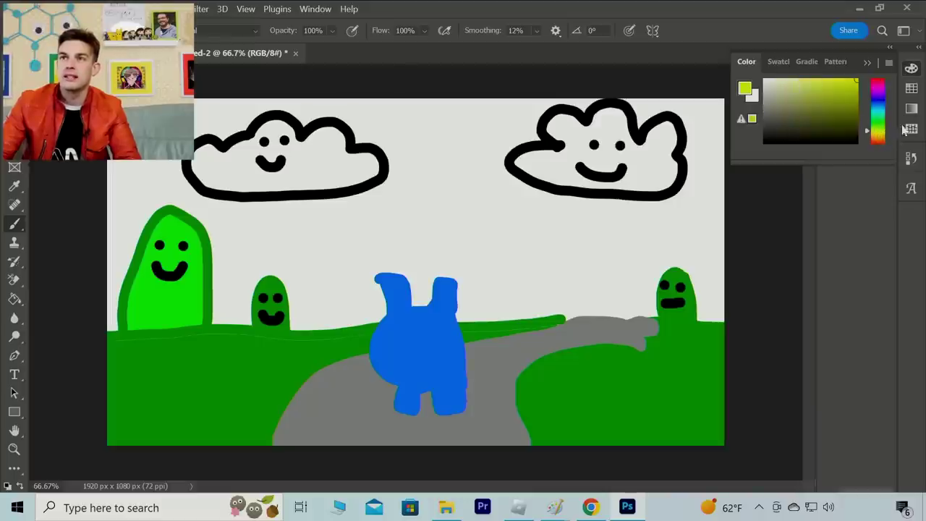
drag(878, 137, 877, 134)
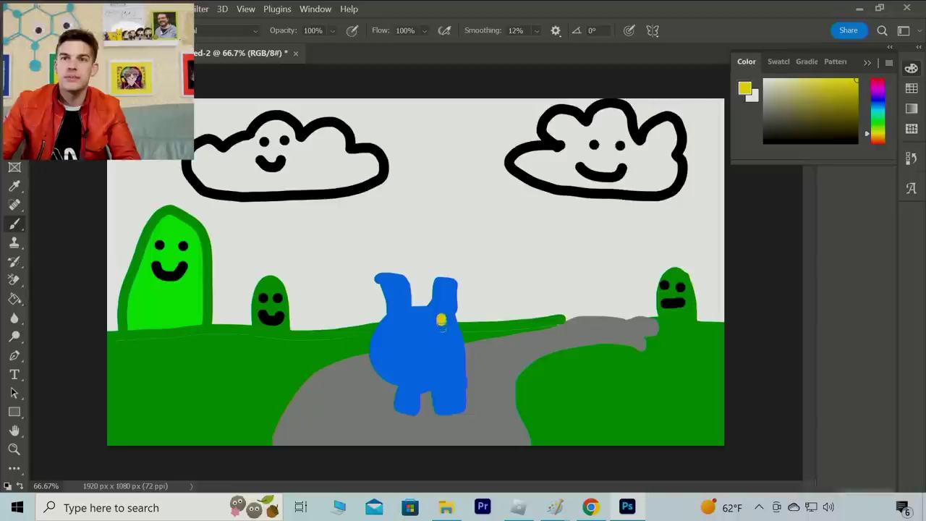
drag(441, 321, 403, 327)
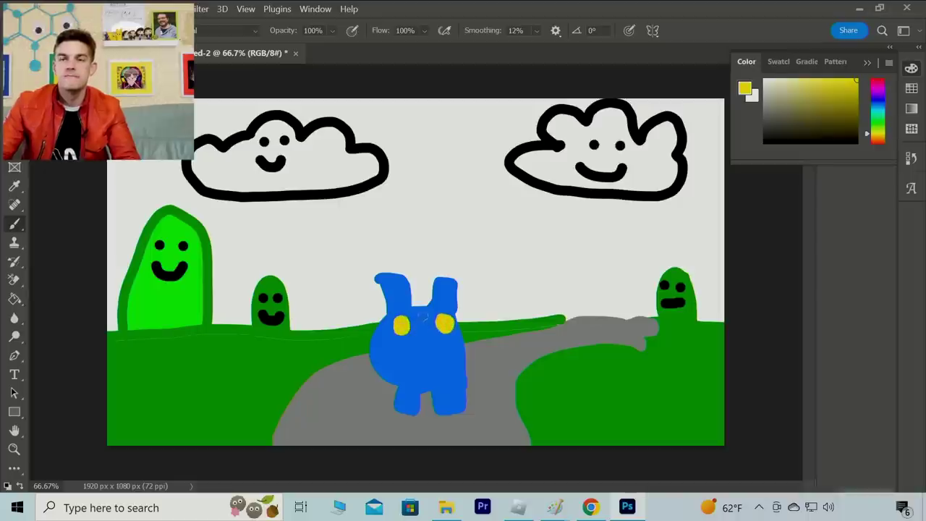
Step: Paint a red top and arms on the figure's upper body, undoing a stray fill beside the right ear
click(876, 81)
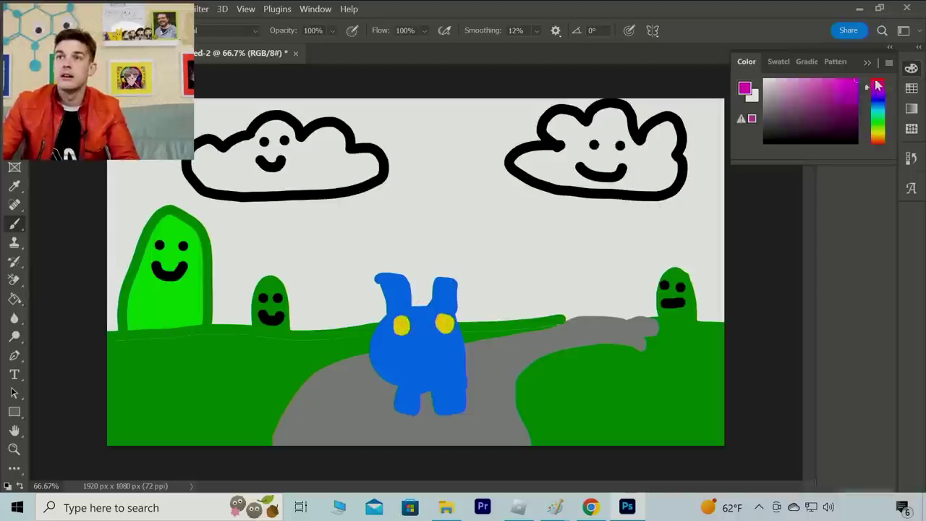
drag(877, 81, 877, 78)
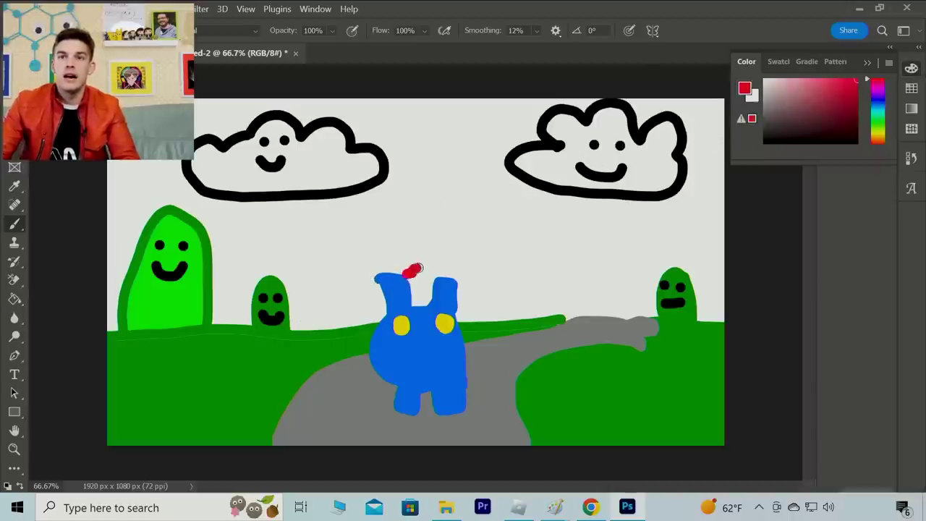
mouse_move(417, 268)
mouse_down()
mouse_move(491, 291)
mouse_move(506, 325)
mouse_move(477, 332)
mouse_move(461, 315)
mouse_move(479, 316)
mouse_move(475, 323)
mouse_move(462, 291)
mouse_move(495, 317)
mouse_up()
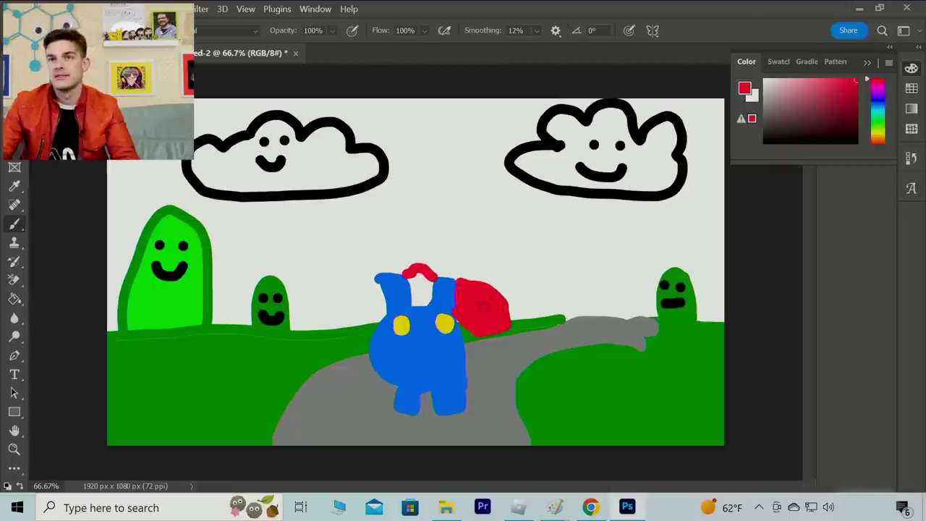
key(ctrl+z)
key(ctrl+z)
key(ctrl+z)
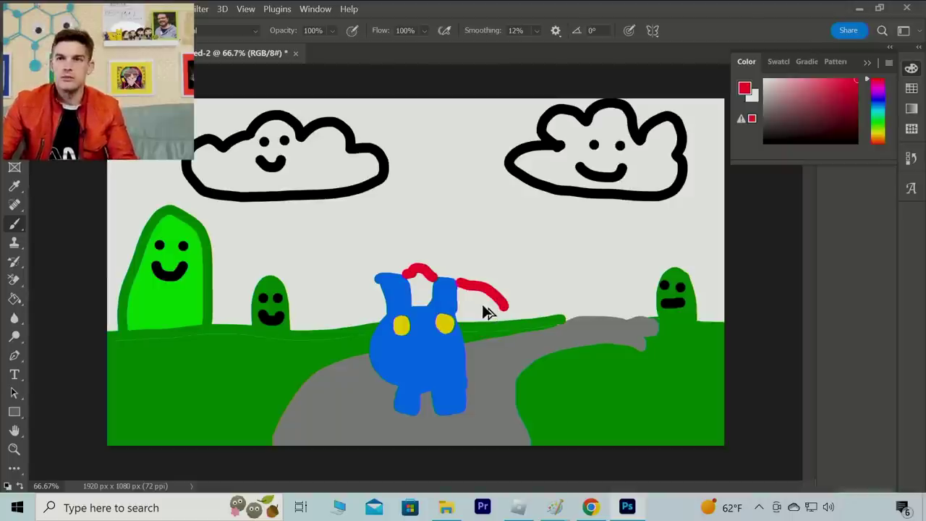
key(ctrl+shift+z)
key(ctrl+shift+z)
key(ctrl+shift+z)
key(ctrl+z)
key(ctrl+z)
key(ctrl+z)
mouse_move(458, 308)
mouse_down()
mouse_move(484, 321)
mouse_move(510, 312)
mouse_move(460, 290)
mouse_move(463, 303)
mouse_move(492, 313)
mouse_up()
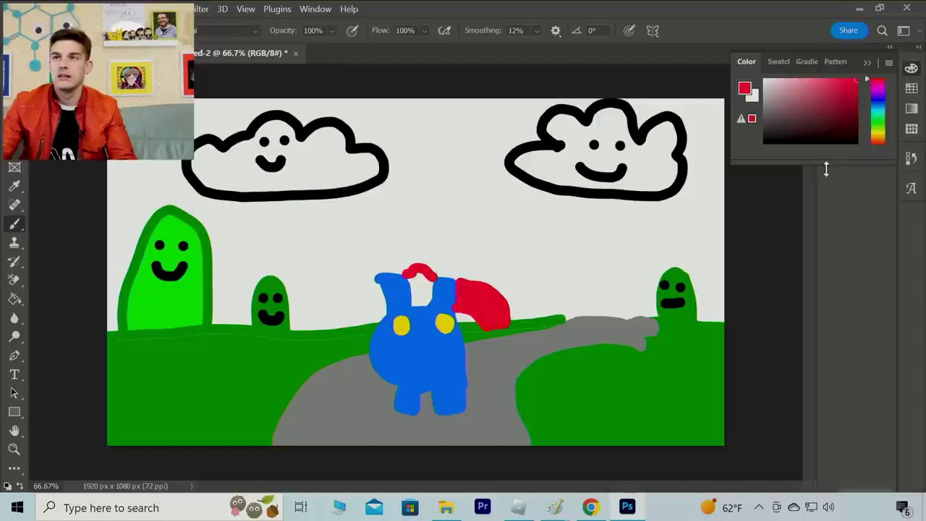
click(420, 281)
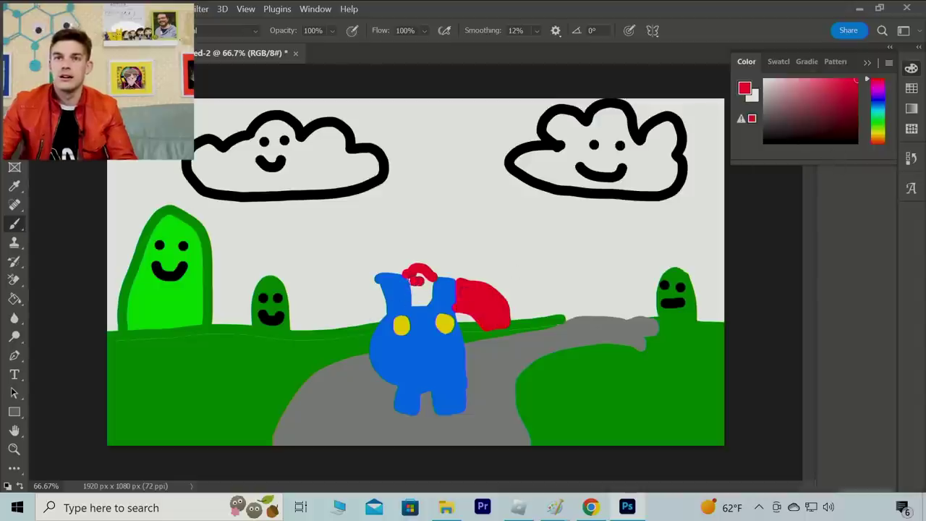
mouse_move(408, 282)
mouse_down()
mouse_move(419, 305)
mouse_move(428, 278)
mouse_move(433, 288)
mouse_up()
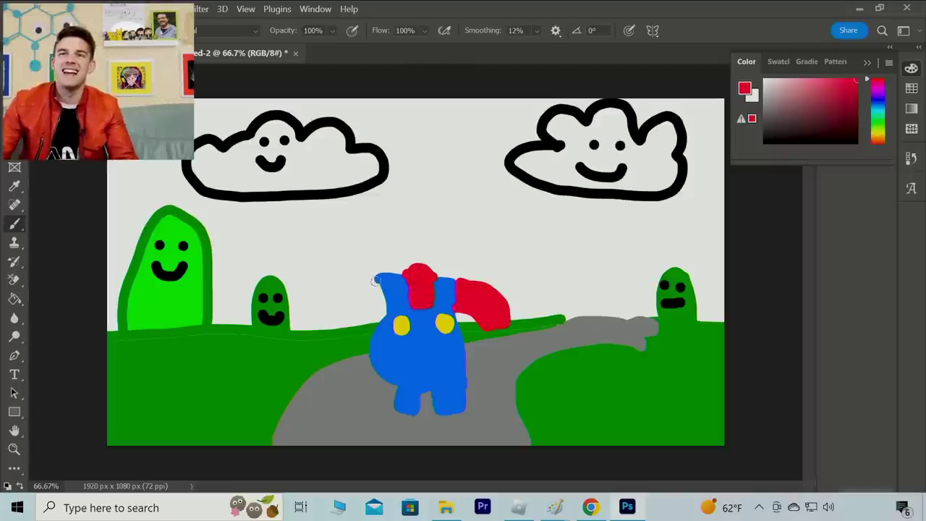
mouse_move(378, 279)
mouse_down()
mouse_move(331, 309)
mouse_move(352, 323)
mouse_move(385, 311)
mouse_move(374, 282)
mouse_move(383, 307)
mouse_move(354, 320)
mouse_move(339, 306)
mouse_move(372, 292)
mouse_move(352, 303)
mouse_move(379, 301)
mouse_up()
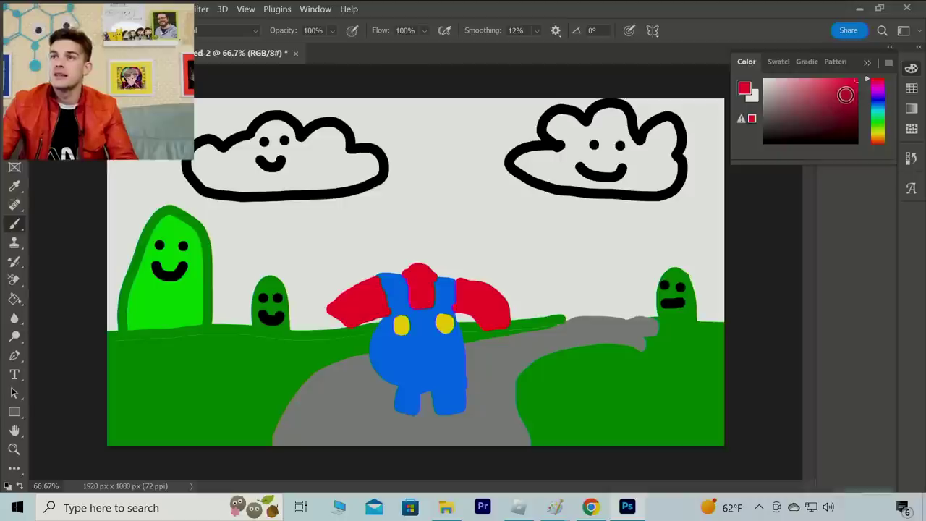
Step: Bucket-fill both sleeves pure red, undoing an accidental background fill
mouse_move(846, 95)
mouse_down()
mouse_move(856, 80)
mouse_move(876, 144)
mouse_up()
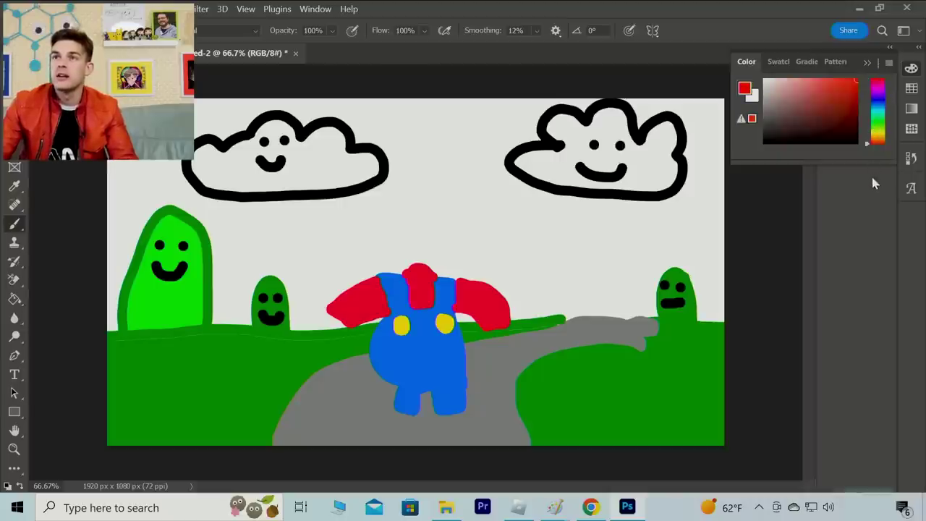
key(g)
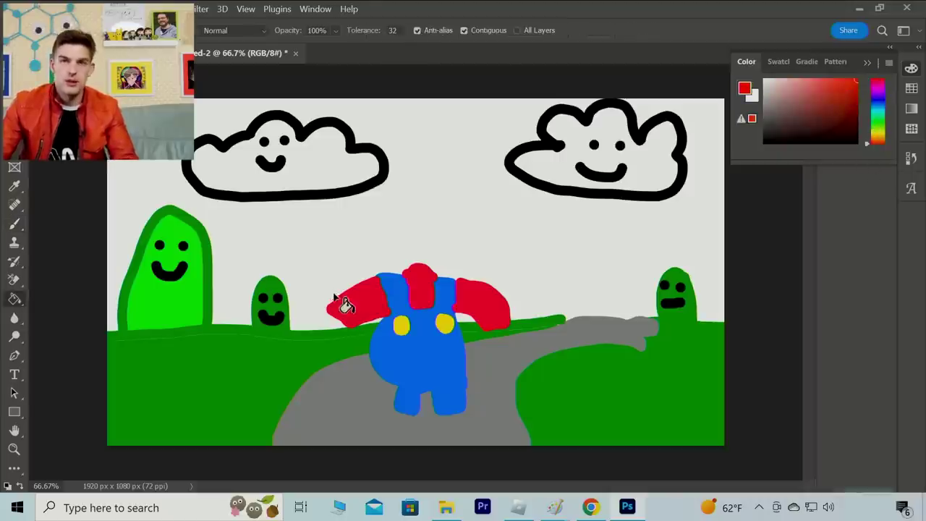
click(340, 306)
click(361, 312)
key(ctrl+z)
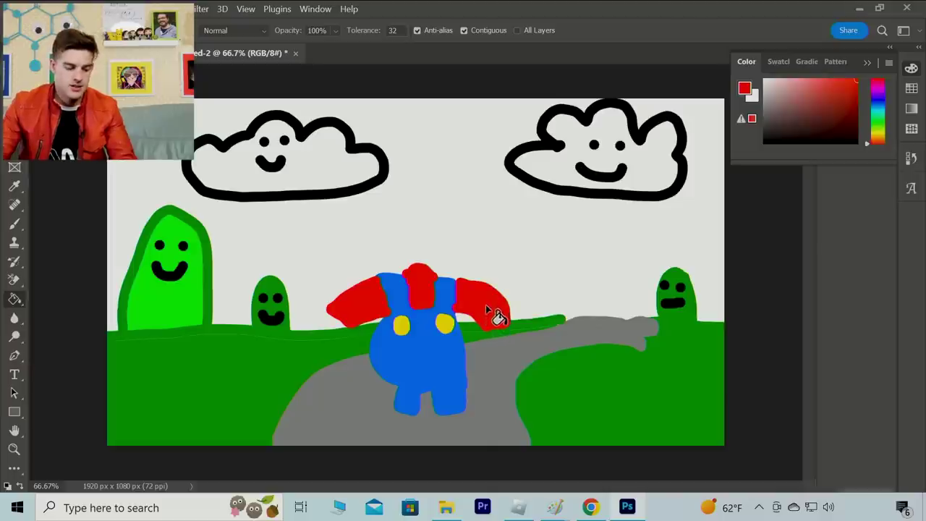
key(b)
key(d)
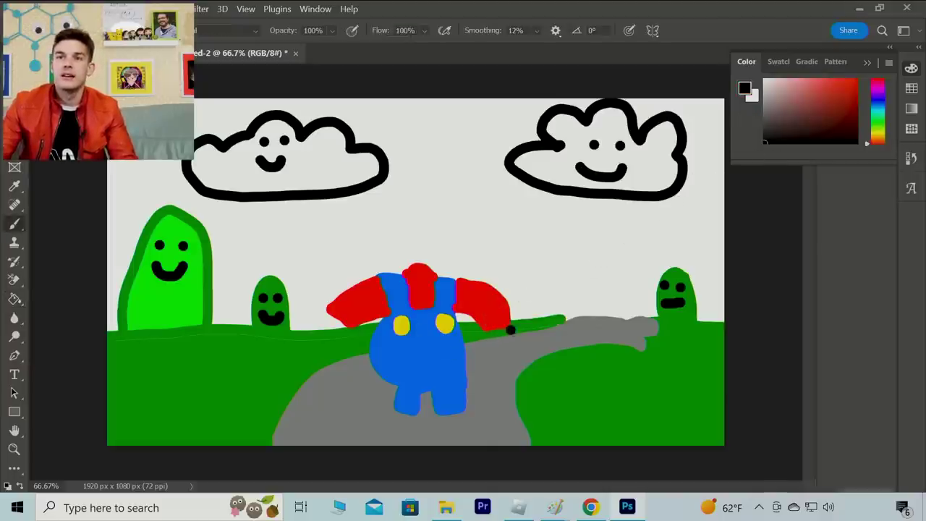
Step: Draw black hand outlines under both sleeves and fill them white
mouse_move(520, 347)
mouse_down()
mouse_move(486, 362)
mouse_move(471, 341)
mouse_move(482, 329)
mouse_up()
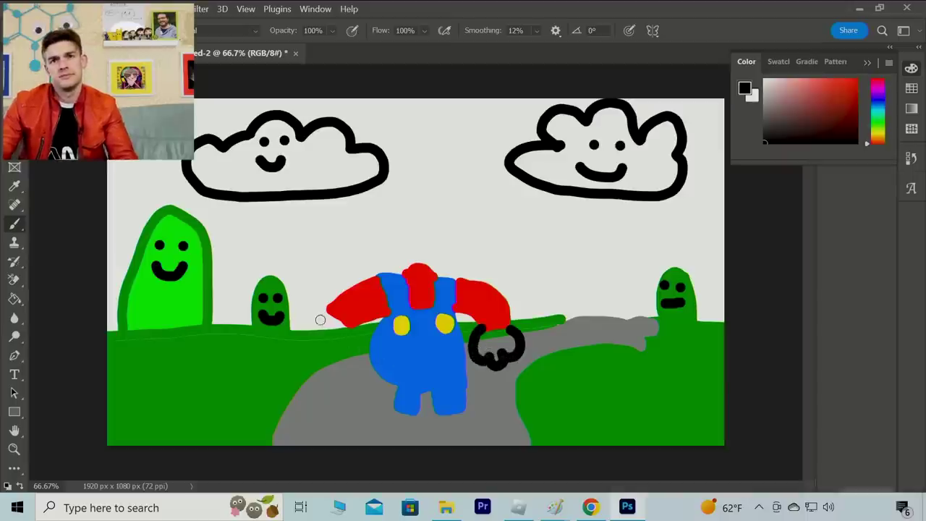
mouse_move(324, 310)
mouse_down()
mouse_move(311, 326)
mouse_move(333, 350)
mouse_move(349, 350)
mouse_move(351, 328)
mouse_up()
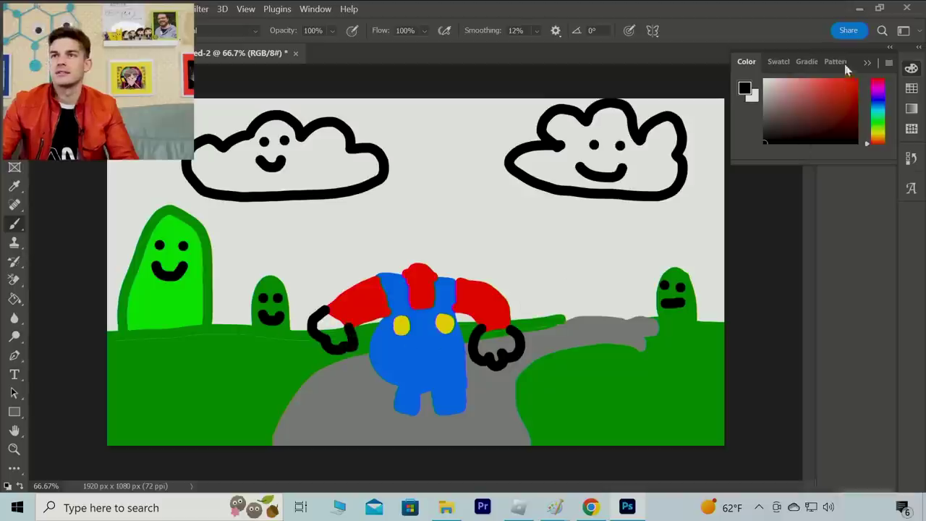
click(755, 84)
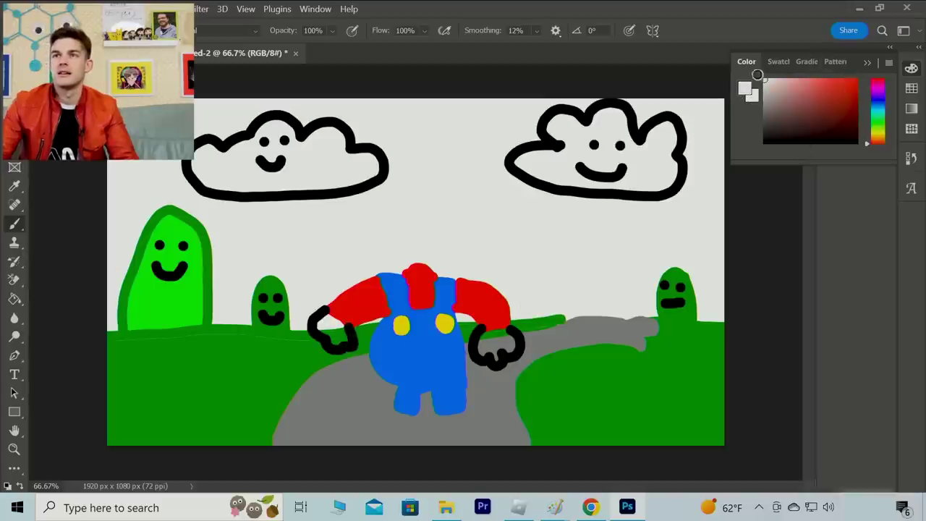
key(g)
click(353, 345)
click(496, 350)
click(499, 344)
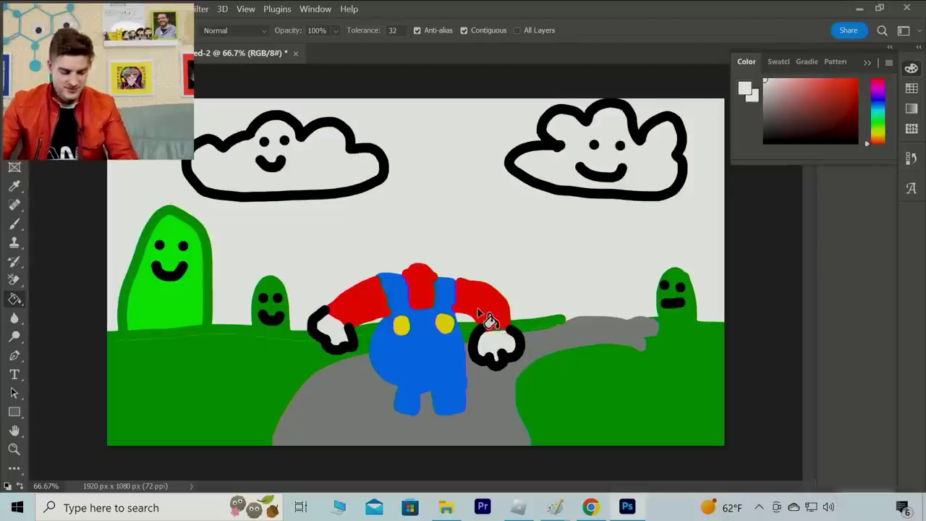
drag(879, 139, 857, 116)
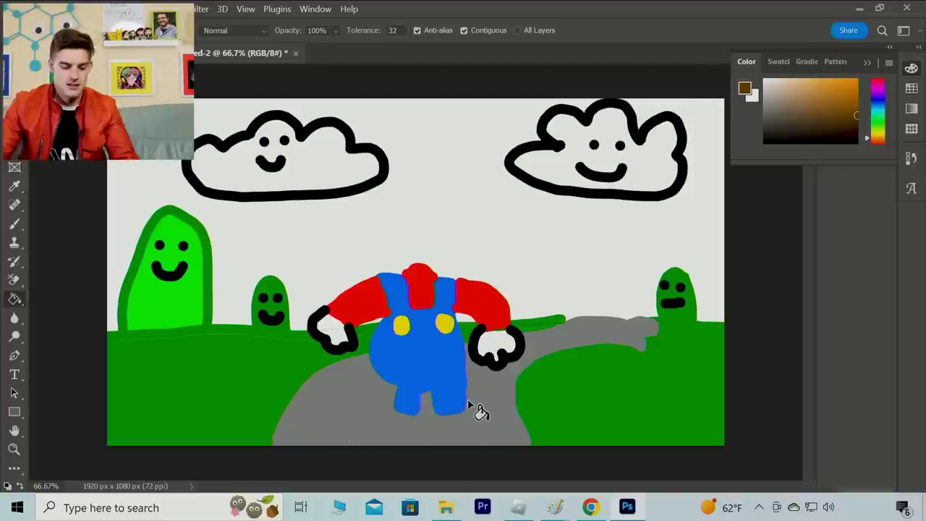
Step: Paint two brown shoes under the legs and short black dashes on the road beside them
key(b)
mouse_move(468, 407)
mouse_down()
mouse_move(483, 402)
mouse_move(492, 425)
mouse_move(456, 440)
mouse_move(433, 423)
mouse_move(443, 413)
mouse_move(478, 413)
mouse_move(472, 425)
mouse_move(445, 435)
mouse_up()
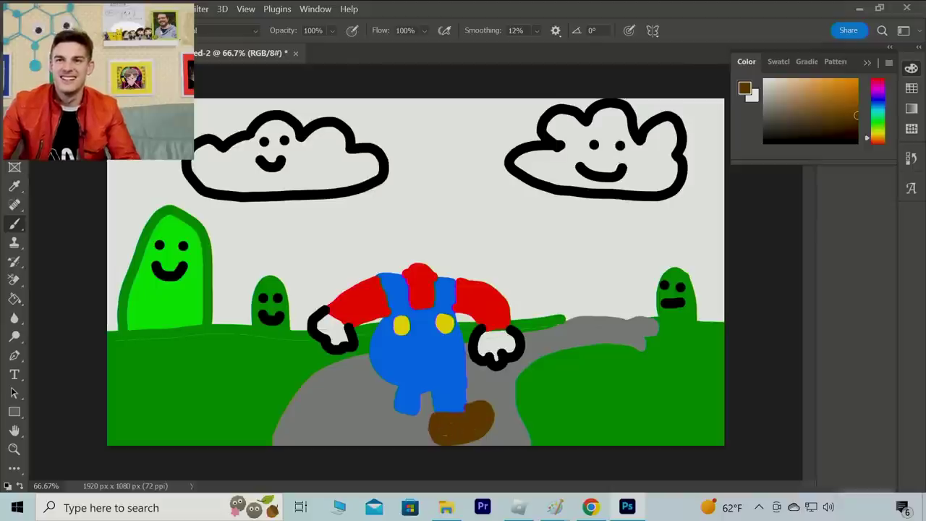
mouse_move(394, 410)
mouse_down()
mouse_move(360, 421)
mouse_move(407, 437)
mouse_move(423, 412)
mouse_move(371, 423)
mouse_move(416, 428)
mouse_move(411, 422)
mouse_up()
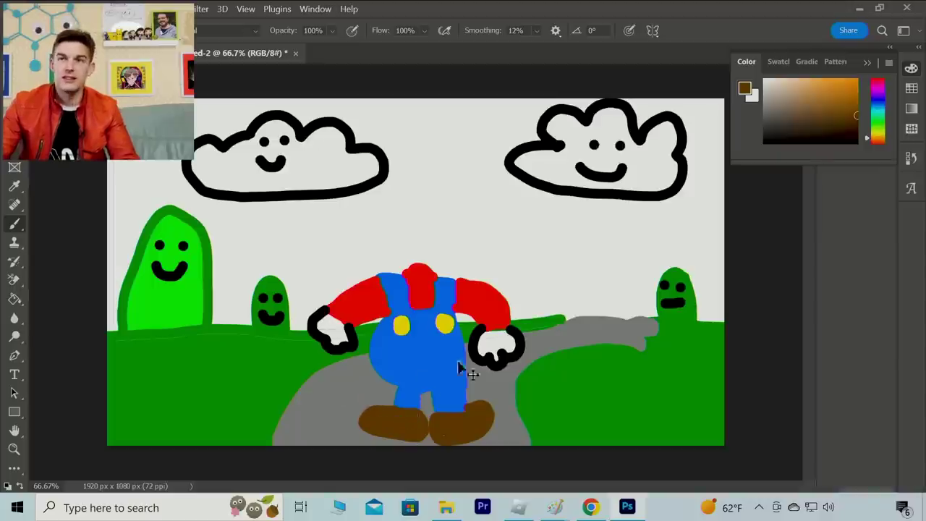
click(765, 142)
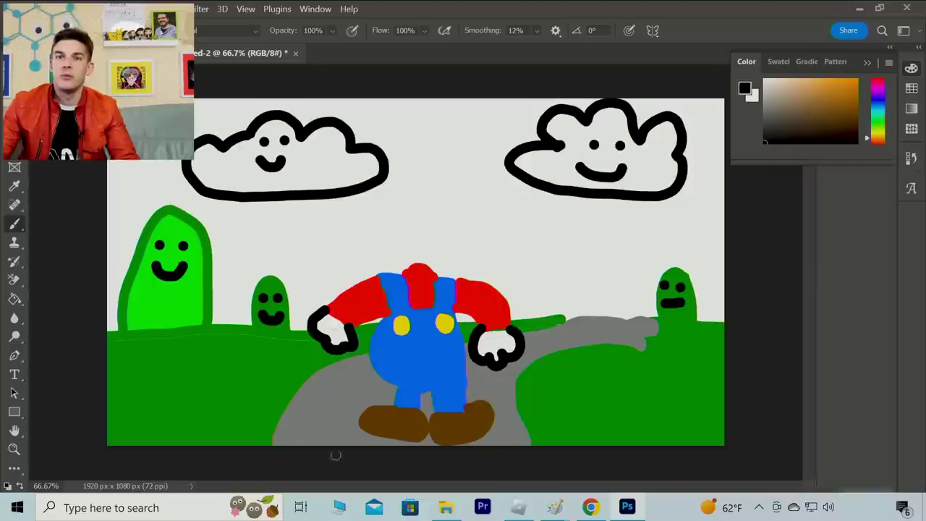
drag(351, 395, 350, 399)
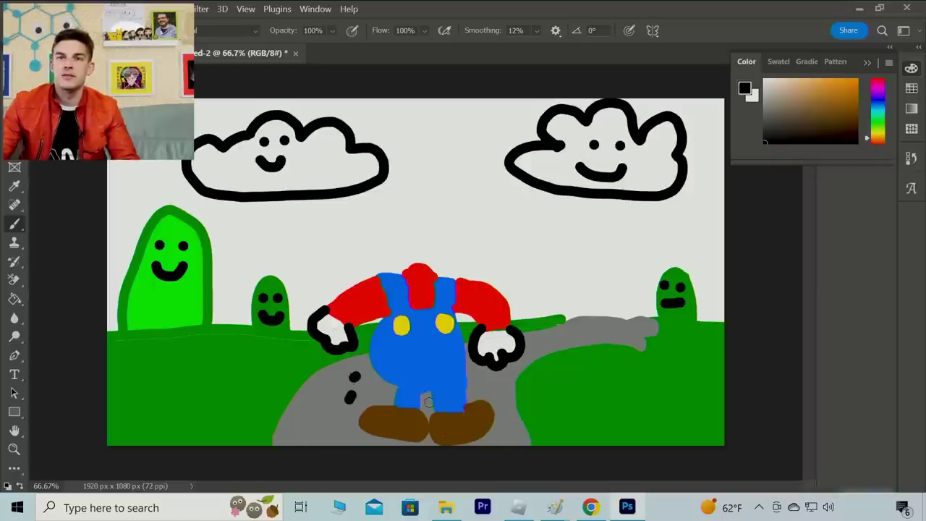
key(ctrl+z)
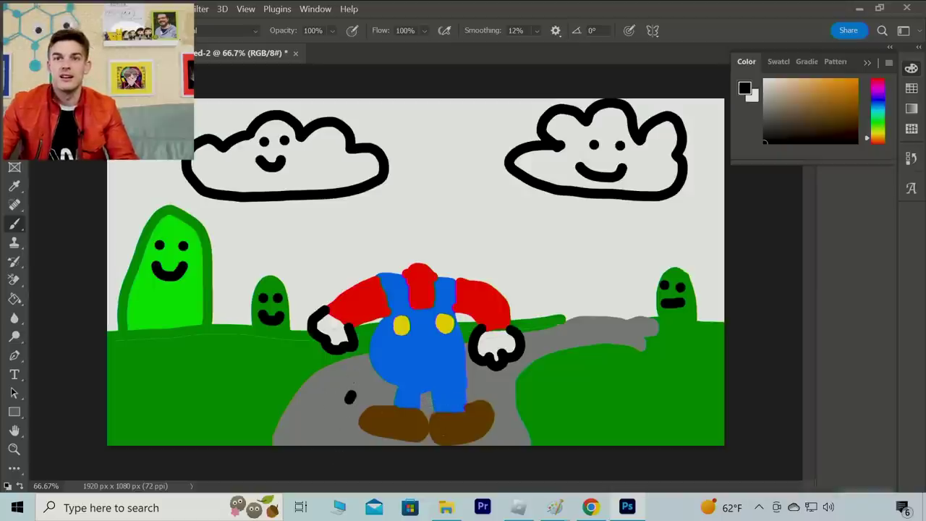
drag(345, 424, 344, 428)
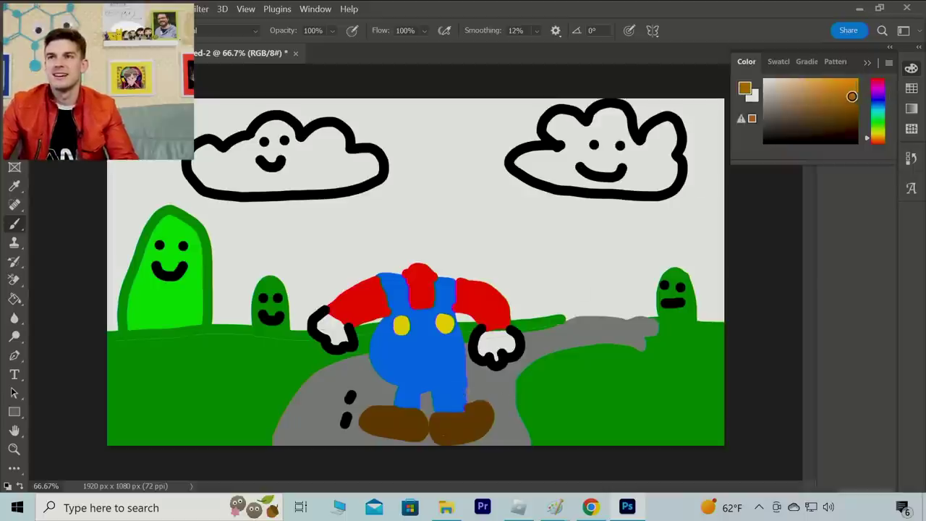
Step: Paint a light tan head with a left ear above the red collar
click(801, 83)
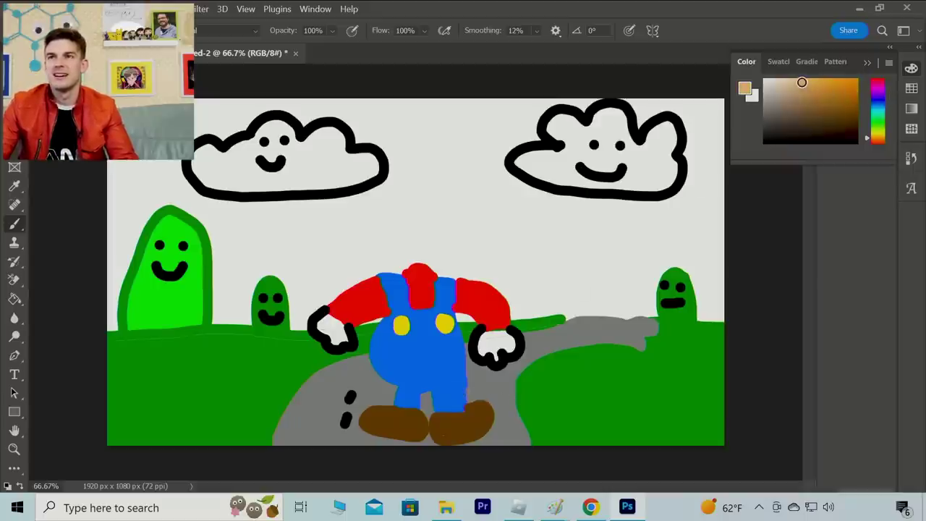
click(437, 268)
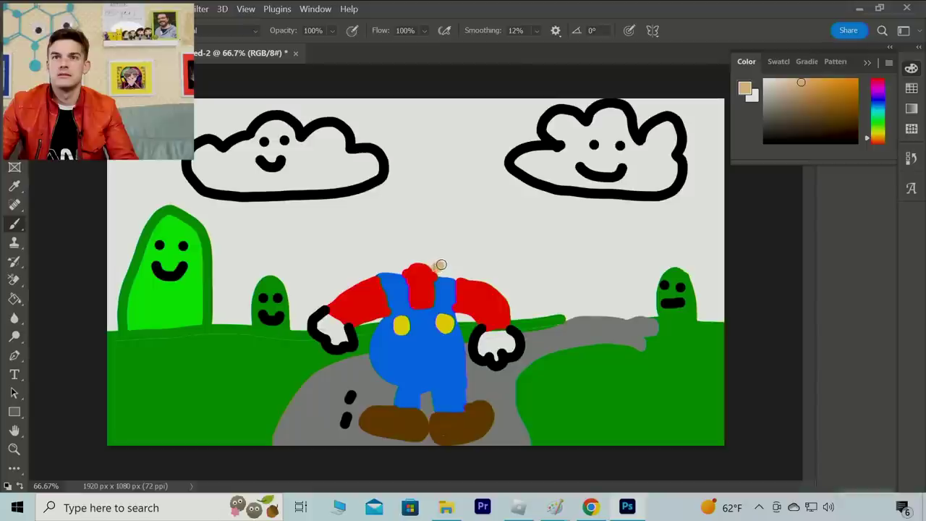
mouse_move(441, 265)
mouse_down()
mouse_move(470, 246)
mouse_move(468, 215)
mouse_move(464, 230)
mouse_move(451, 231)
mouse_move(419, 203)
mouse_move(390, 215)
mouse_move(376, 236)
mouse_move(385, 252)
mouse_move(429, 267)
mouse_up()
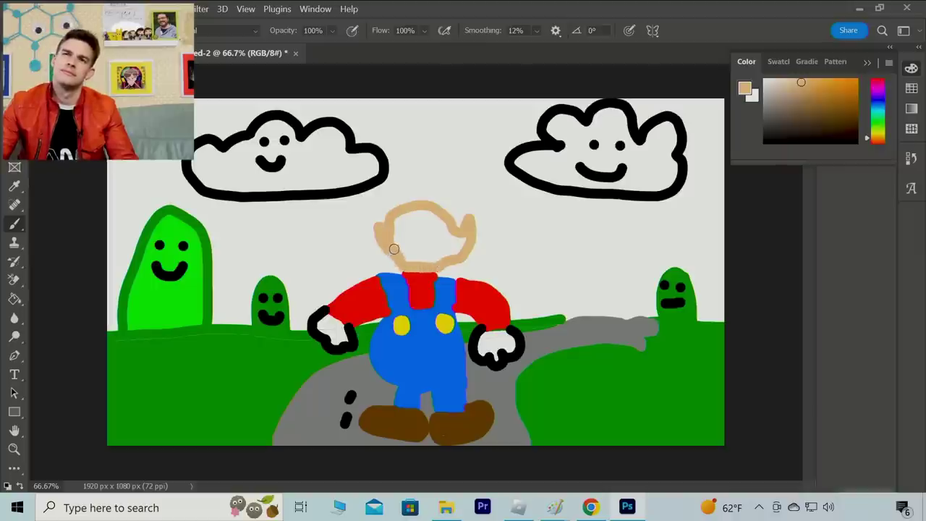
mouse_move(394, 249)
mouse_down()
mouse_move(364, 234)
mouse_move(372, 219)
mouse_move(381, 246)
mouse_move(417, 213)
mouse_move(445, 218)
mouse_move(401, 218)
mouse_move(397, 233)
mouse_move(444, 241)
mouse_move(406, 248)
mouse_move(425, 263)
mouse_move(443, 254)
mouse_move(410, 256)
mouse_move(392, 243)
mouse_move(442, 241)
mouse_move(432, 260)
mouse_move(466, 237)
mouse_move(457, 248)
mouse_move(451, 231)
mouse_move(407, 221)
mouse_move(451, 243)
mouse_move(442, 238)
mouse_move(439, 253)
mouse_move(442, 227)
mouse_move(409, 227)
mouse_up()
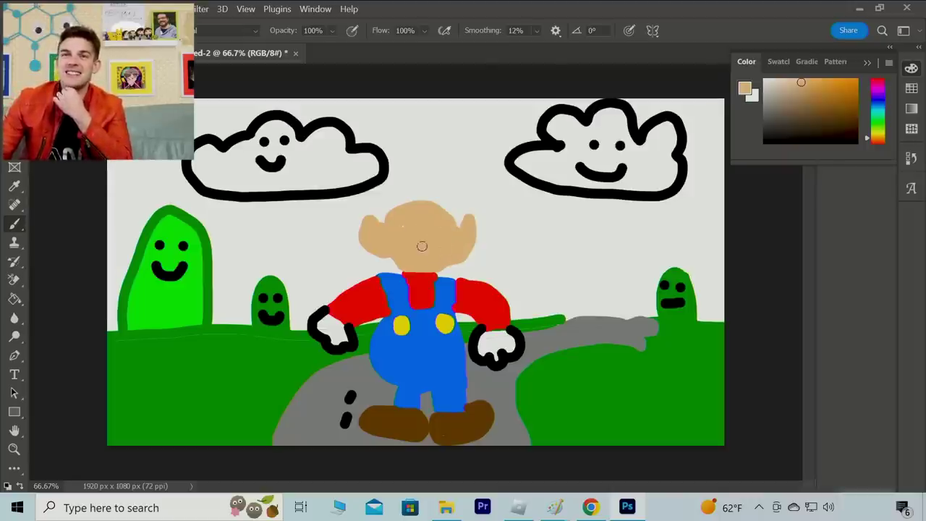
key(d)
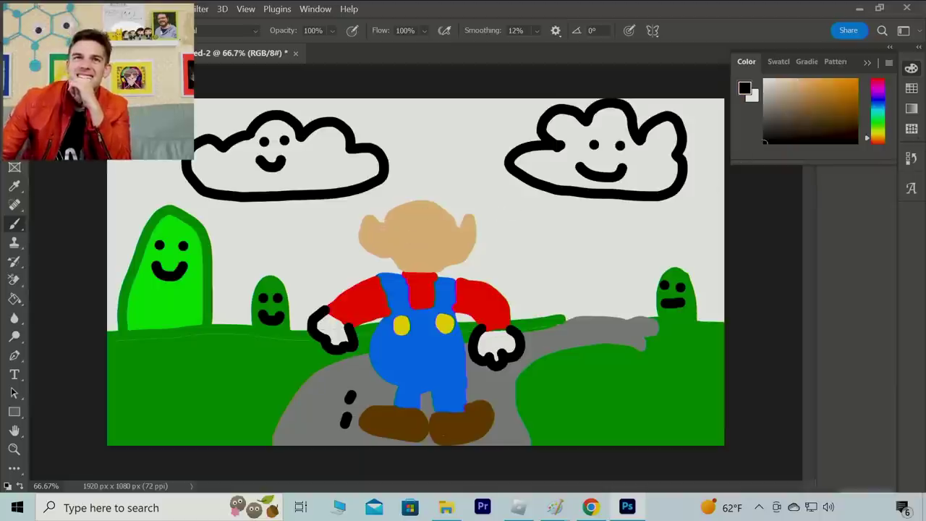
Step: Brush Mario's mouth onto the tan head
click(29, 29)
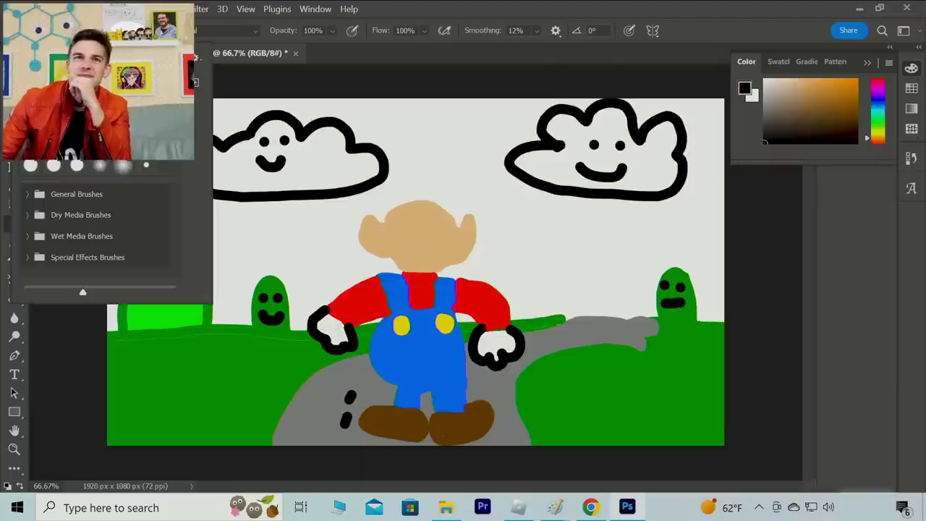
click(423, 237)
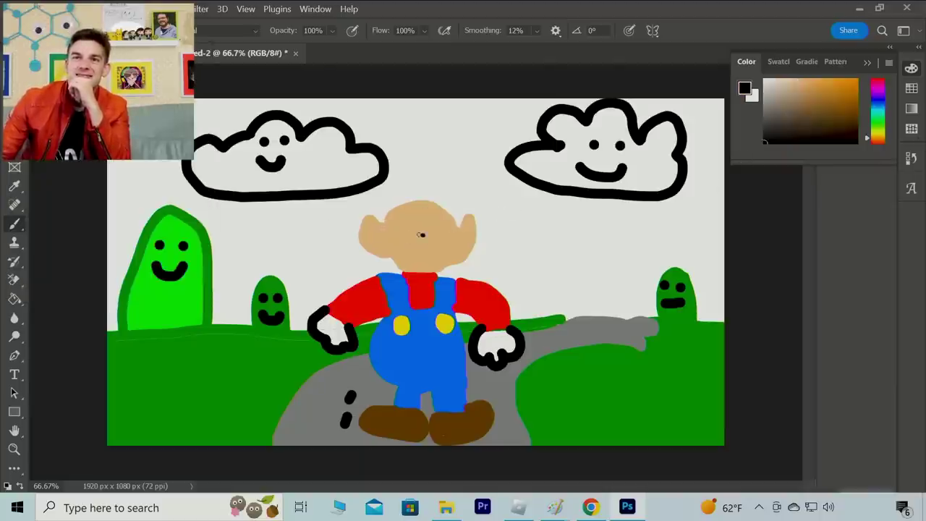
drag(425, 236, 406, 239)
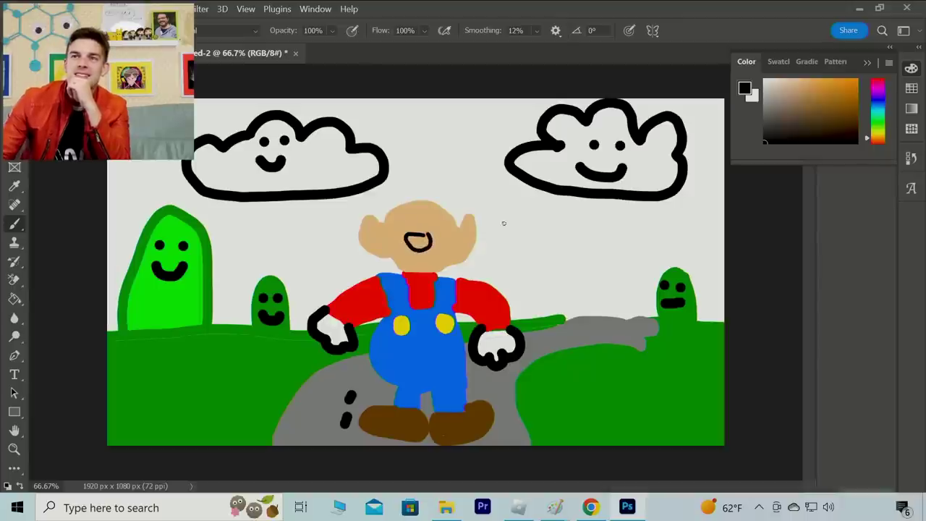
Step: Draw a dark curl on Mario's forehead, then set white with the Paint Bucket tool
drag(839, 123, 856, 119)
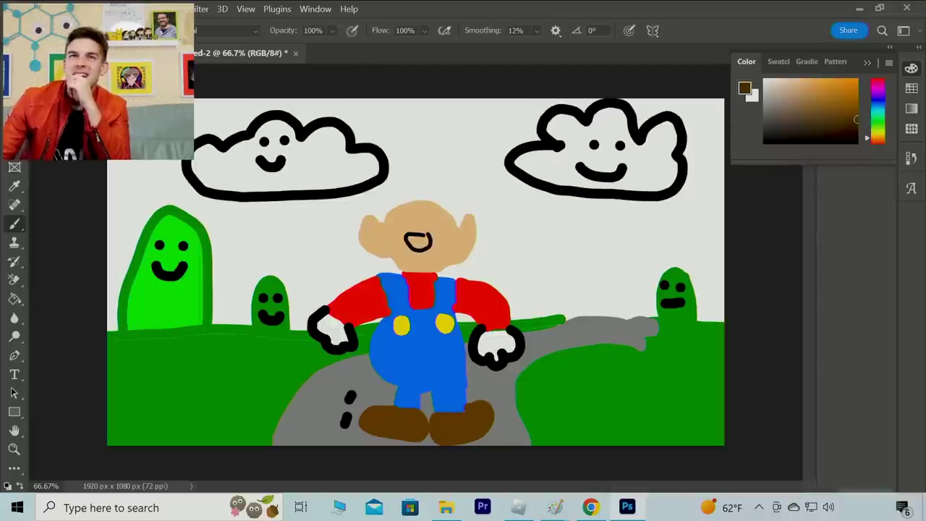
click(33, 31)
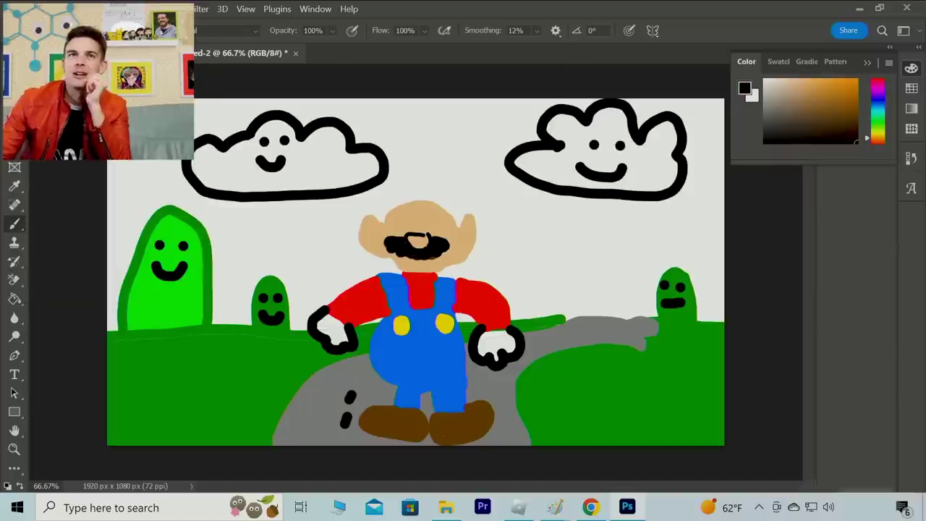
click(32, 31)
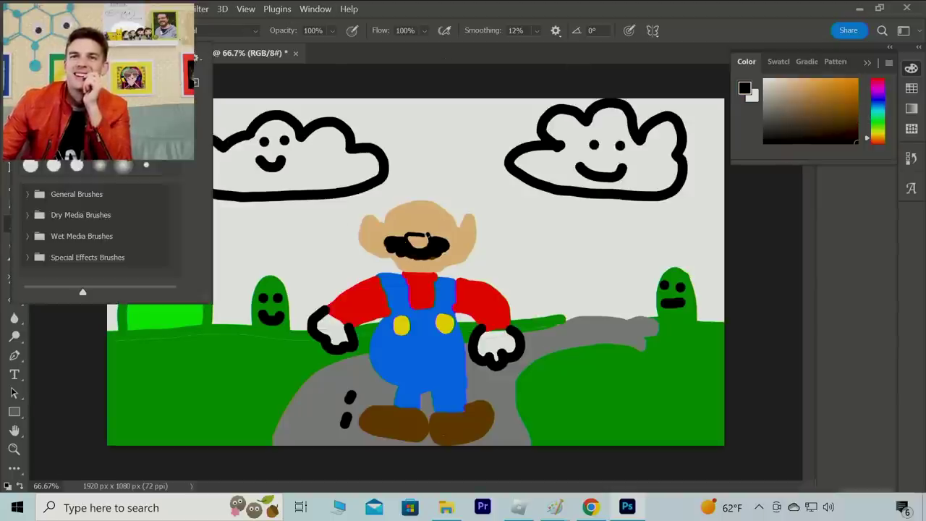
click(426, 236)
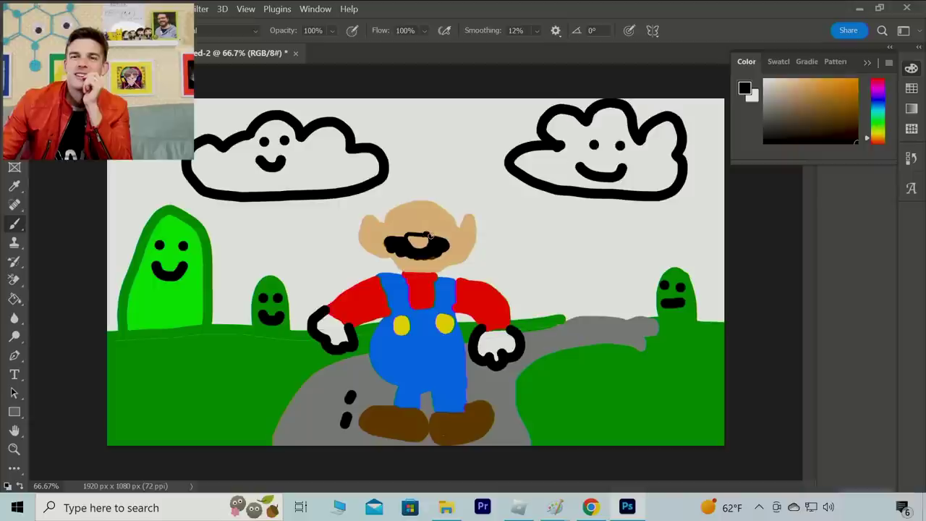
mouse_move(426, 236)
mouse_down()
mouse_move(443, 217)
mouse_move(428, 208)
mouse_move(419, 215)
mouse_move(418, 237)
mouse_move(402, 206)
mouse_move(388, 218)
mouse_move(407, 244)
mouse_up()
click(765, 79)
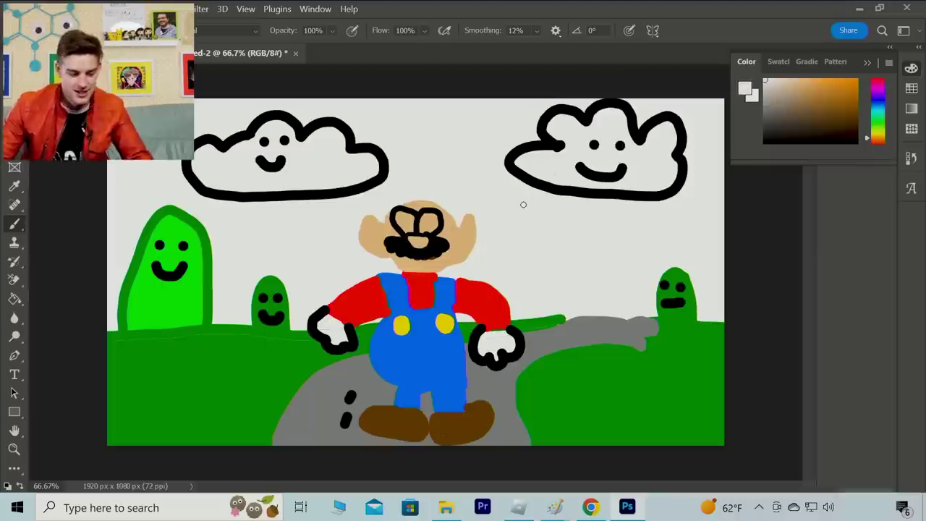
key(g)
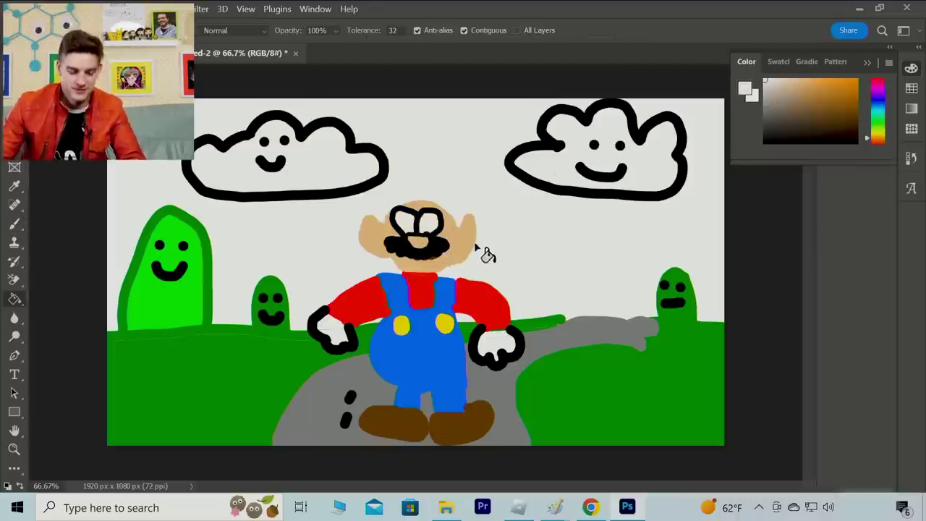
Step: Paint Mario's glasses lenses bright blue with the brush
click(879, 102)
drag(795, 108, 857, 81)
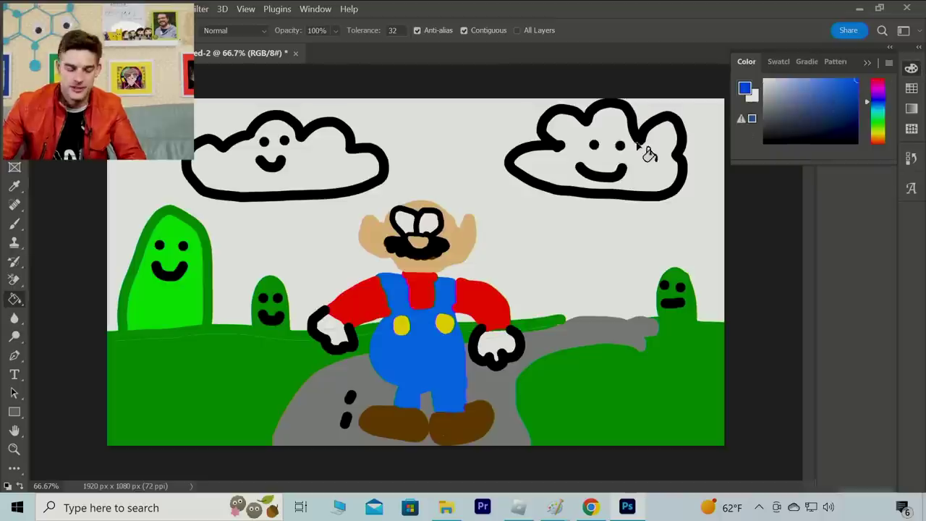
key(b)
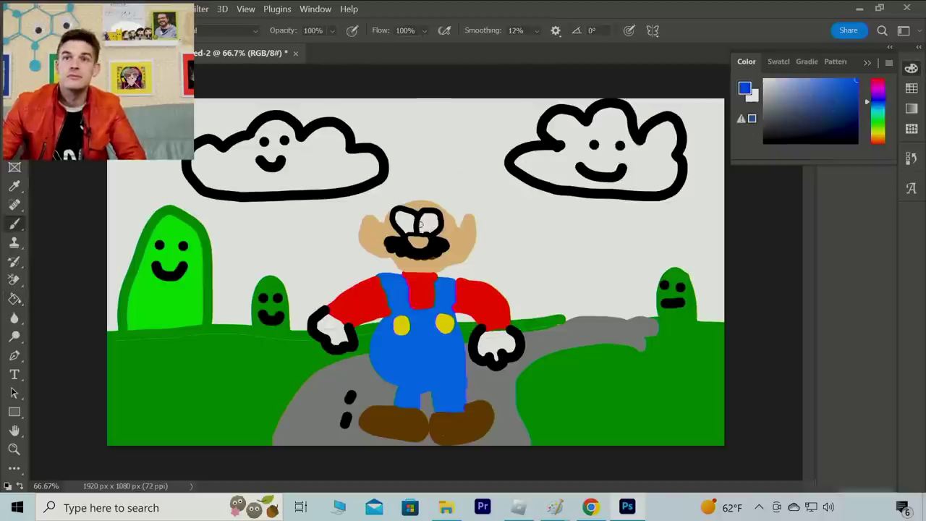
mouse_move(424, 221)
mouse_down()
mouse_move(431, 231)
mouse_move(400, 220)
mouse_move(411, 228)
mouse_up()
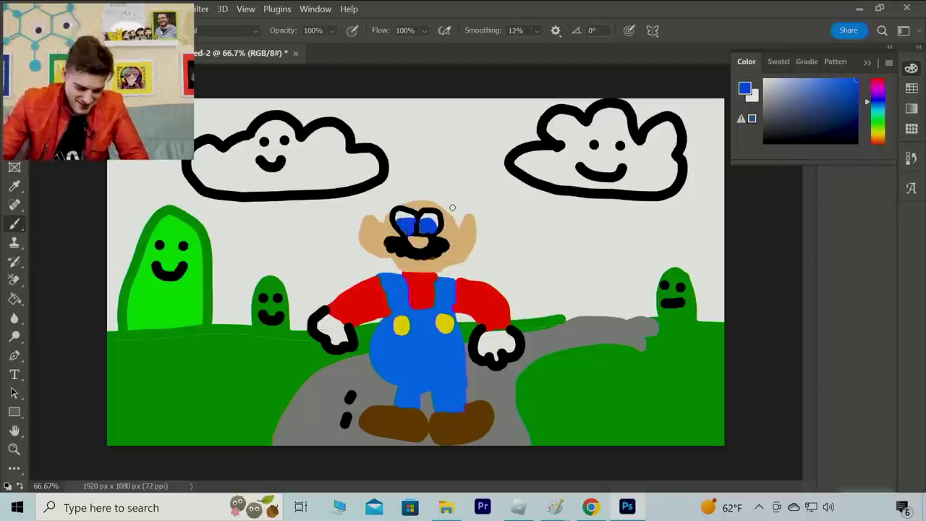
Step: Add black pupils in the blue lenses, then switch to red for a stroke above the head
drag(812, 108, 729, 168)
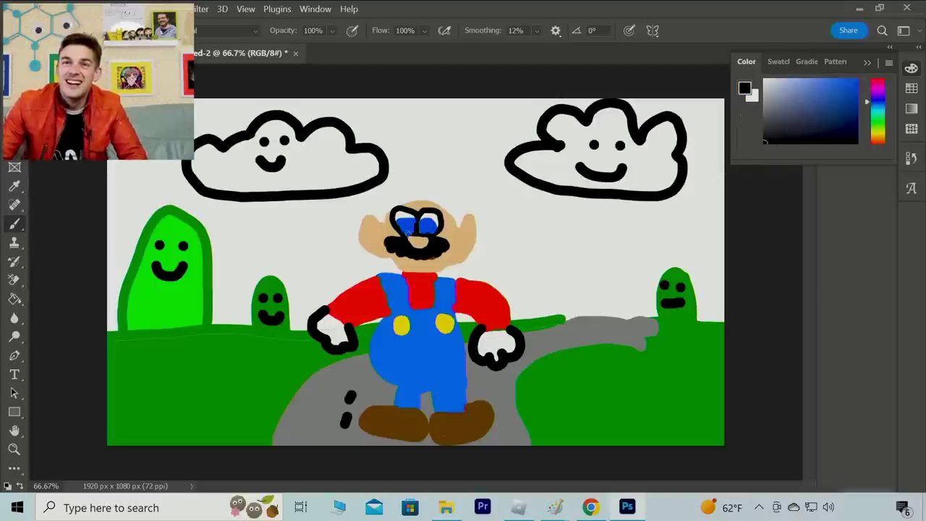
drag(409, 227, 425, 230)
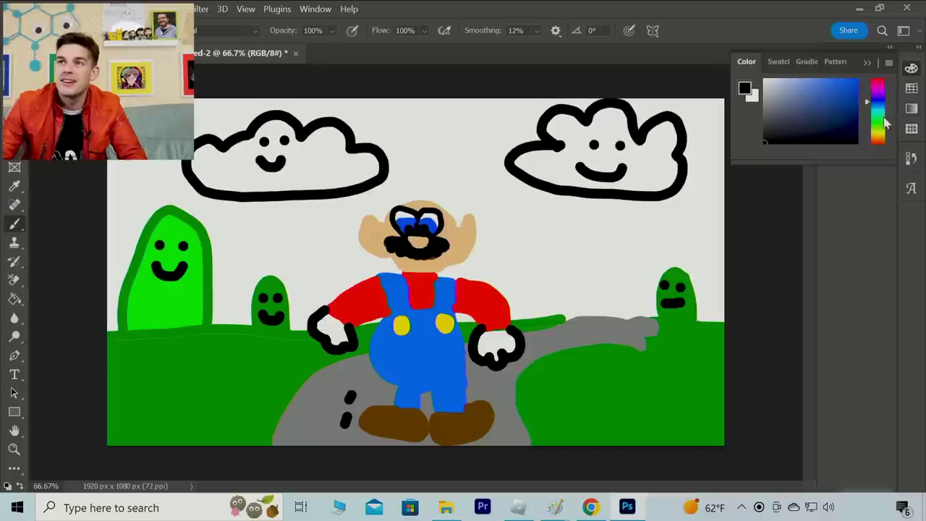
drag(877, 123, 876, 142)
mouse_move(397, 201)
mouse_down()
mouse_move(379, 201)
mouse_move(397, 201)
mouse_up()
Step: Undo the stray stroke and outline Mario's cap brim and dome in red
key(ctrl+z)
click(856, 81)
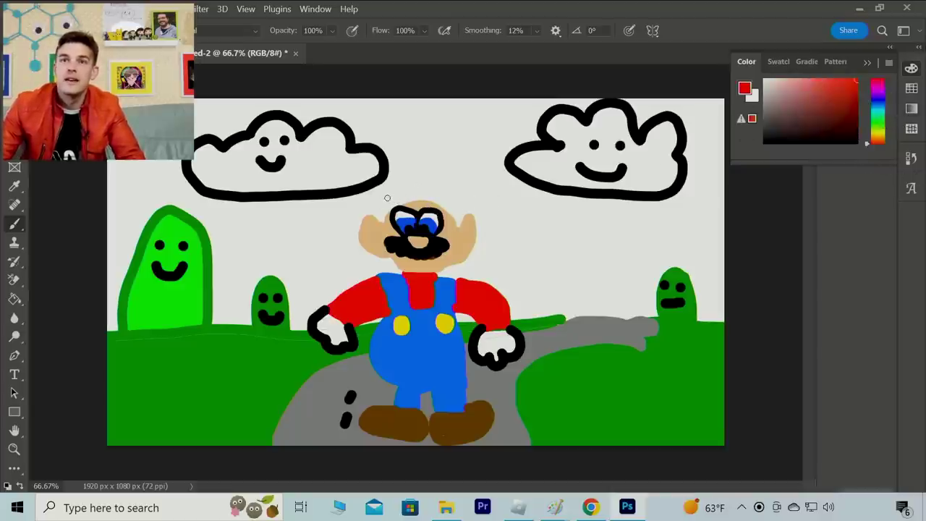
mouse_move(384, 200)
mouse_down()
mouse_move(461, 206)
mouse_move(445, 195)
mouse_move(378, 195)
mouse_move(452, 200)
mouse_up()
drag(395, 188, 461, 168)
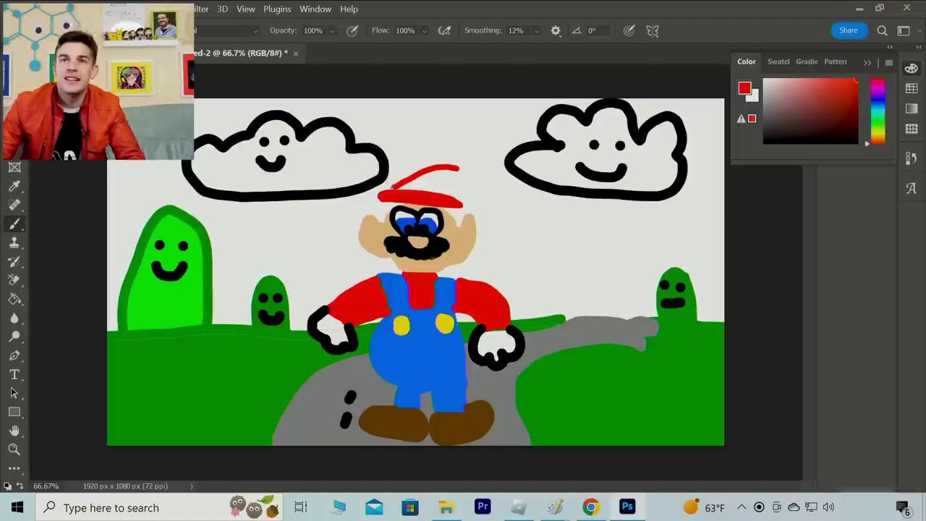
key(ctrl+z)
mouse_move(393, 190)
mouse_down()
mouse_move(412, 163)
mouse_move(446, 163)
mouse_move(458, 201)
mouse_up()
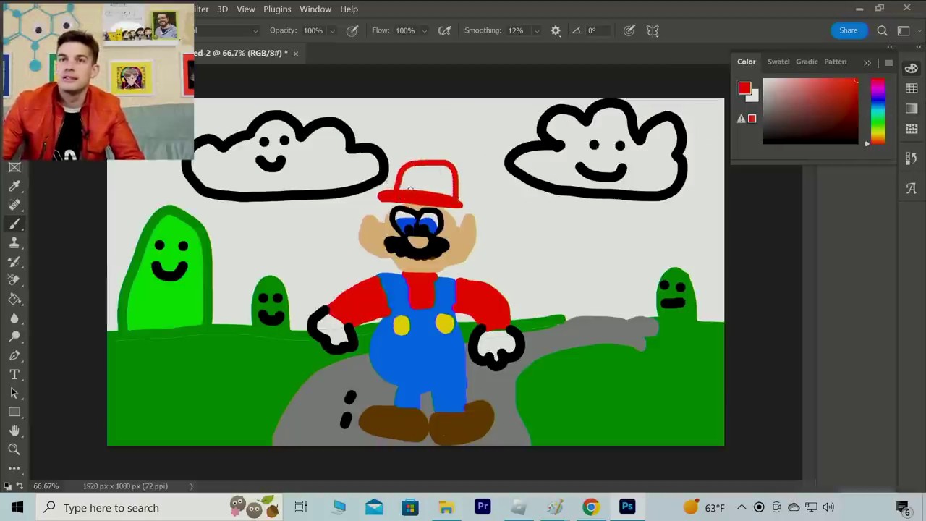
mouse_move(415, 190)
mouse_down()
mouse_move(418, 173)
mouse_move(436, 175)
mouse_move(440, 192)
mouse_up()
Step: Draw a black M on the front of the cap, then reselect pure red
drag(799, 121, 764, 142)
click(420, 184)
mouse_move(421, 187)
mouse_down()
mouse_move(426, 176)
mouse_move(434, 192)
mouse_move(424, 185)
mouse_up()
click(876, 87)
click(847, 95)
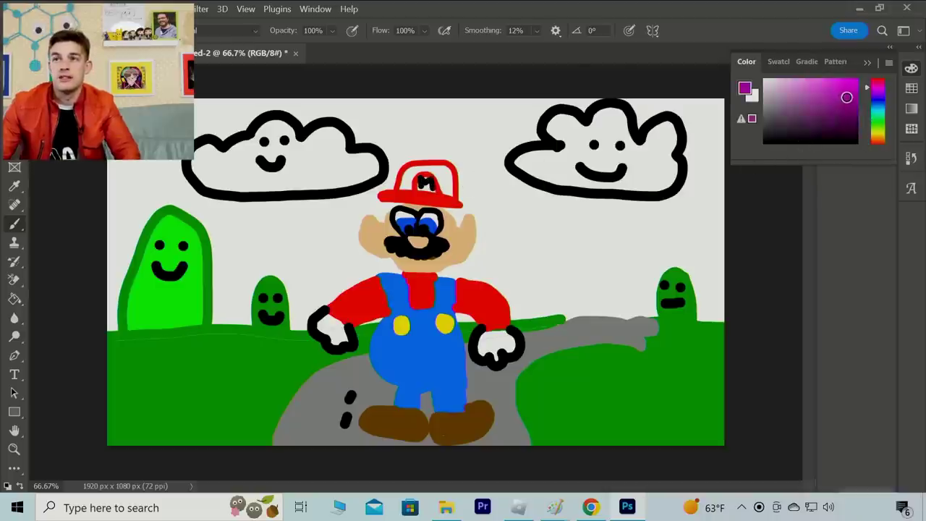
click(876, 142)
click(856, 81)
Step: Fill Mario's cap solid red with the Paint Bucket
key(g)
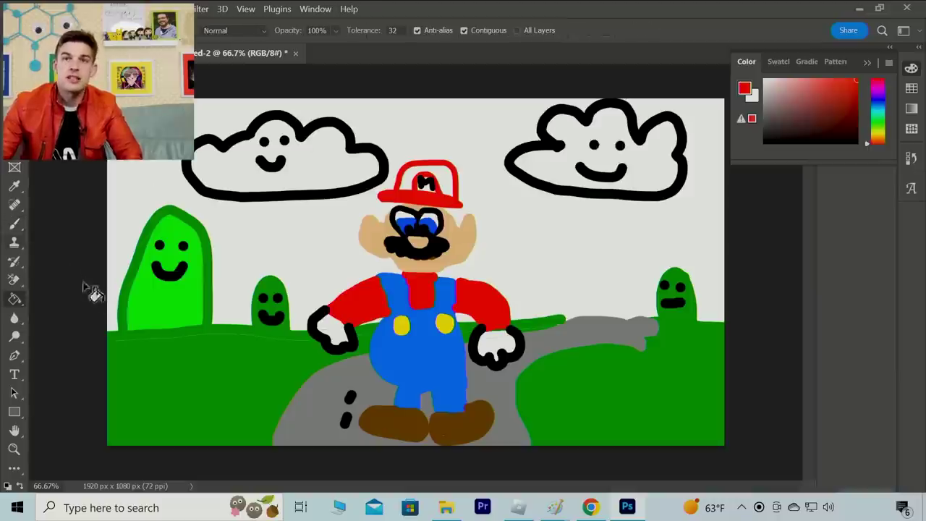
click(418, 189)
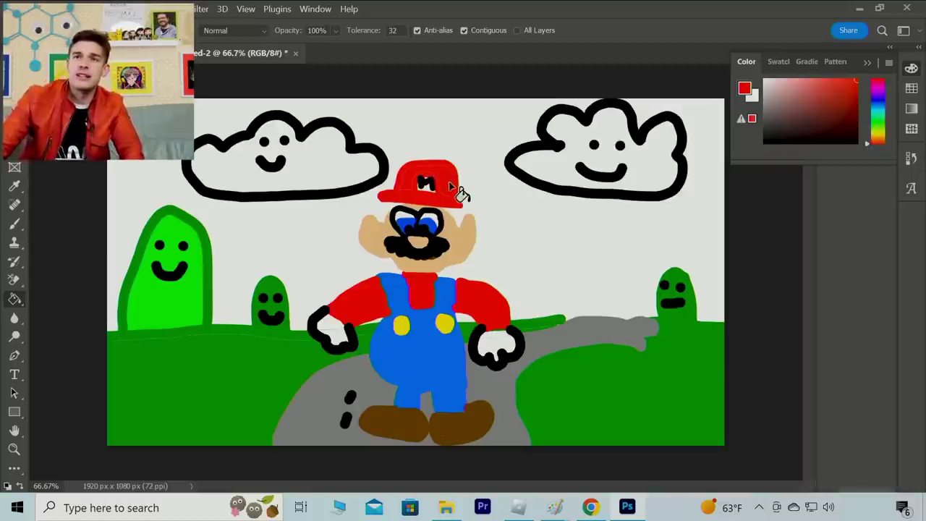
key(b)
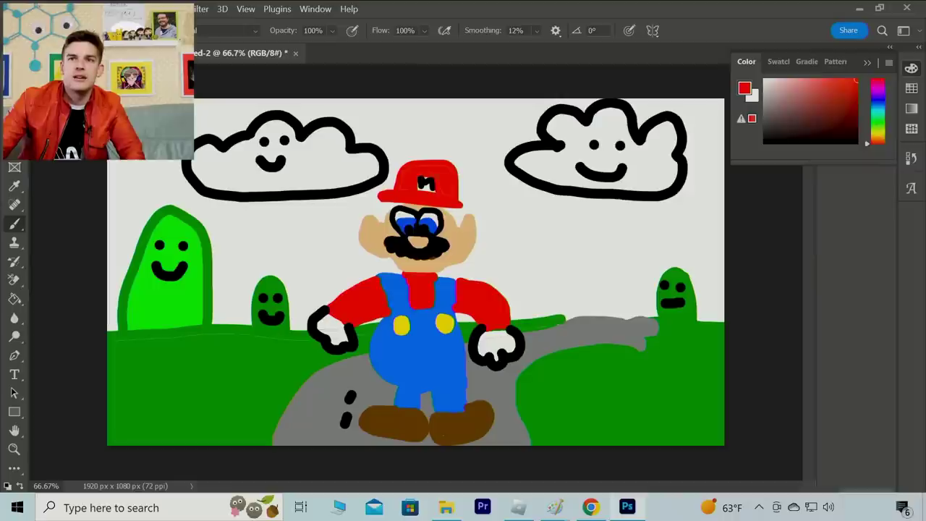
Step: Paint a near-white patch on the cap and start a black M on it
drag(821, 102, 766, 80)
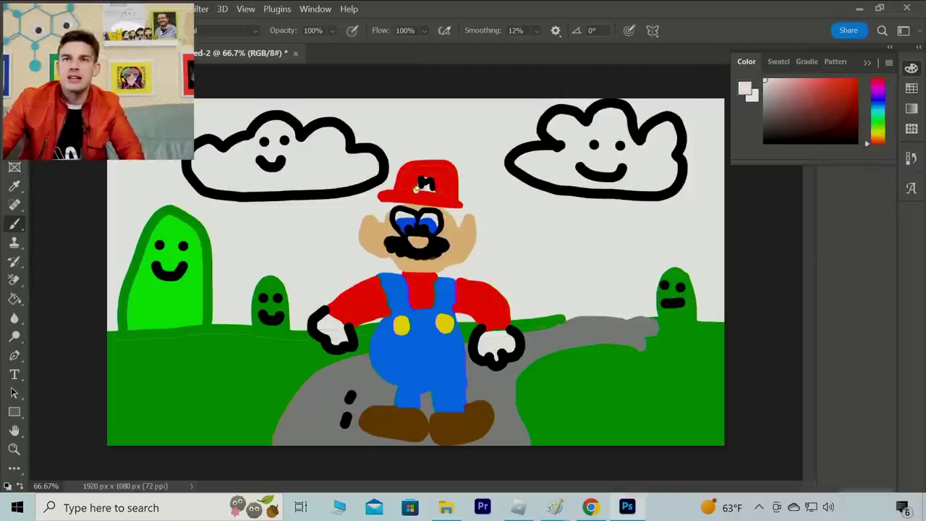
mouse_move(416, 190)
mouse_down()
mouse_move(418, 178)
mouse_move(439, 189)
mouse_move(436, 181)
mouse_move(427, 174)
mouse_move(418, 190)
mouse_move(428, 193)
mouse_move(438, 191)
mouse_move(418, 179)
mouse_move(439, 192)
mouse_move(419, 193)
mouse_up()
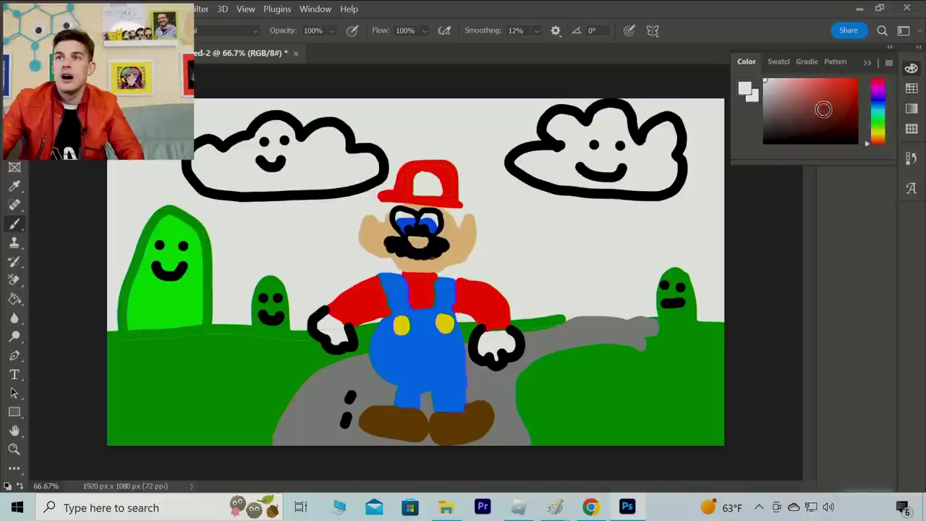
click(765, 142)
mouse_move(417, 181)
mouse_down()
mouse_move(417, 192)
mouse_move(420, 178)
mouse_move(426, 188)
mouse_move(434, 177)
mouse_move(436, 194)
mouse_up()
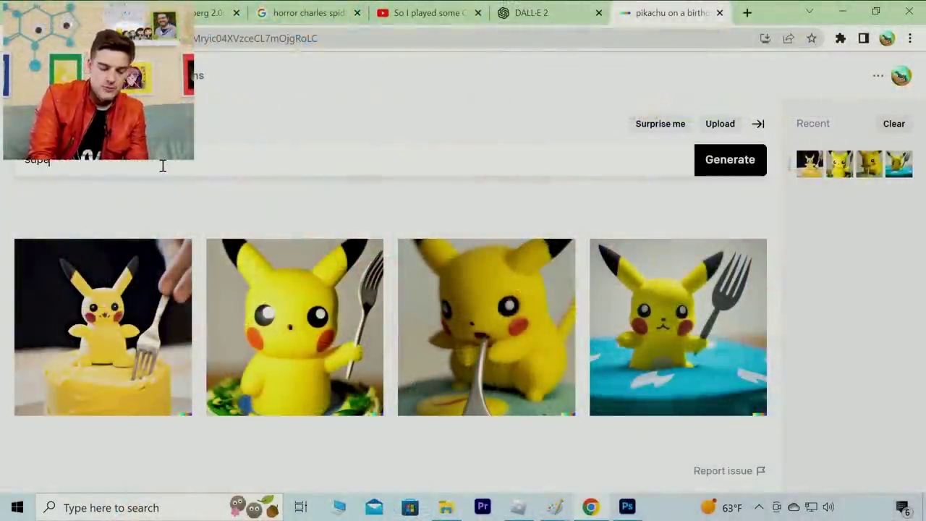
Step: Replace the prompt with 'super mario strutting down the road' and generate four images
key(BackSpace)
key(BackSpace)
key(BackSpace)
key(BackSpace)
key(BackSpace)
key(BackSpace)
key(BackSpace)
key(BackSpace)
key(BackSpace)
key(BackSpace)
text(Super)
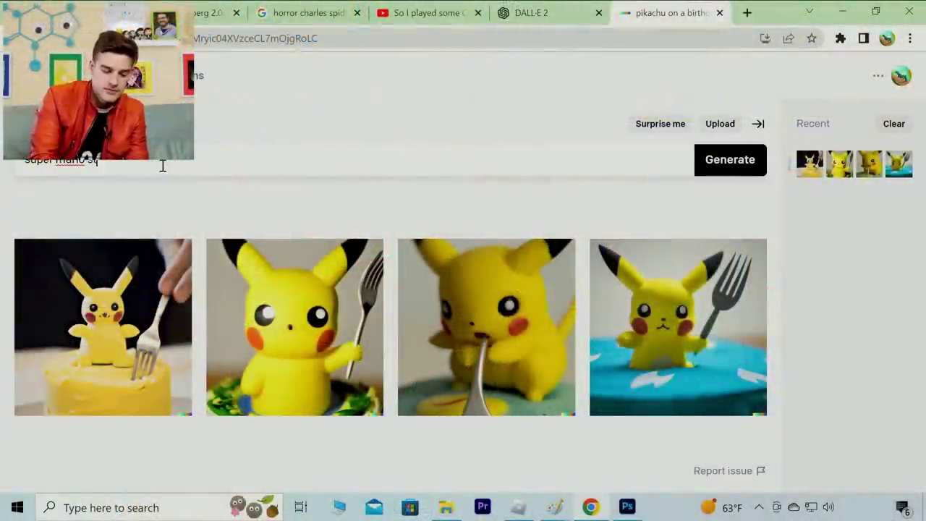
text(rutting down the)
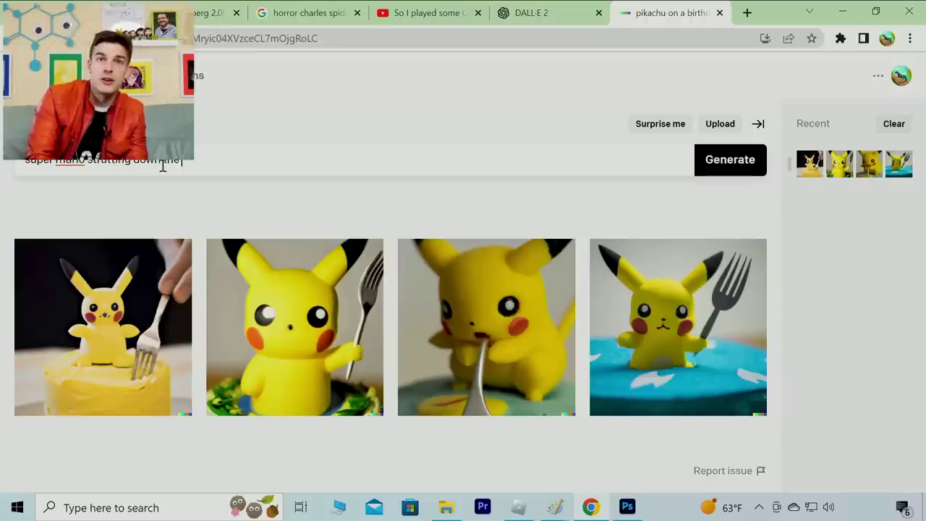
text( road)
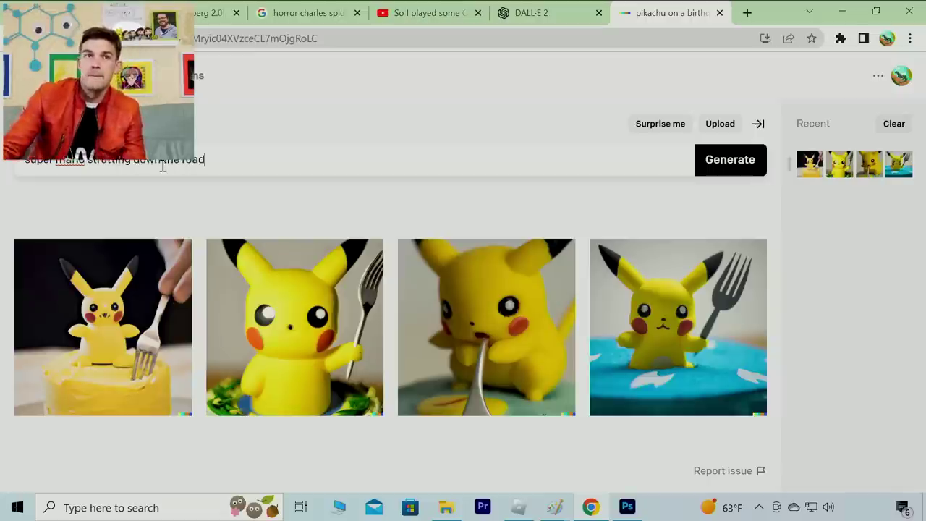
click(703, 160)
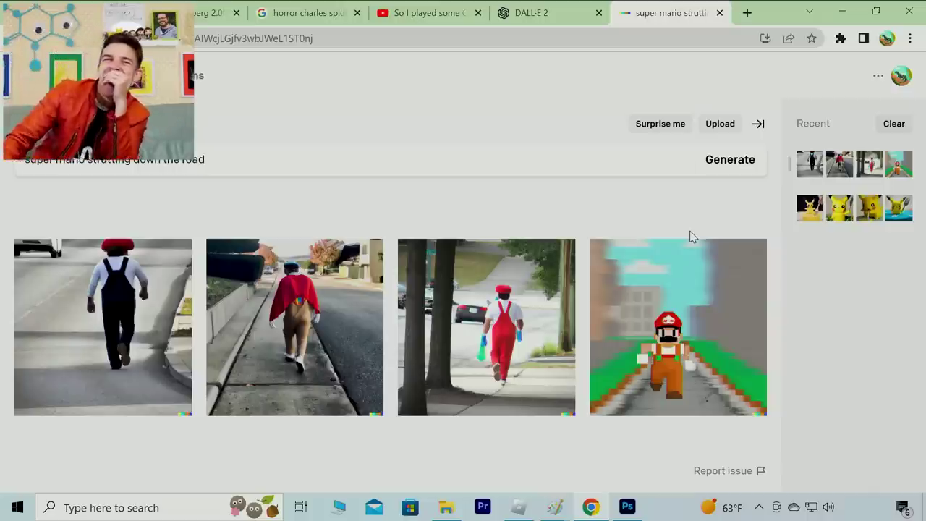
Step: Enlarge the first Mario result, flip through all four including the pixel-art one, then close
click(116, 329)
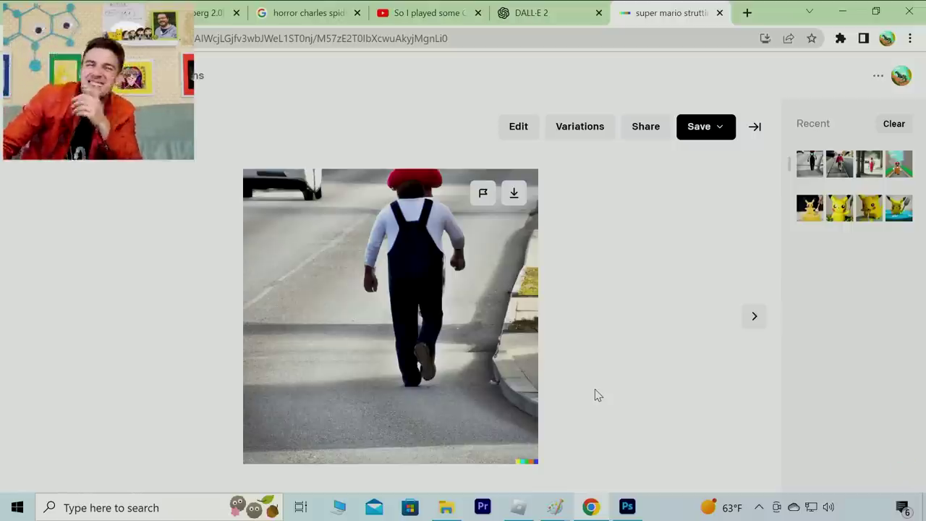
key(Right)
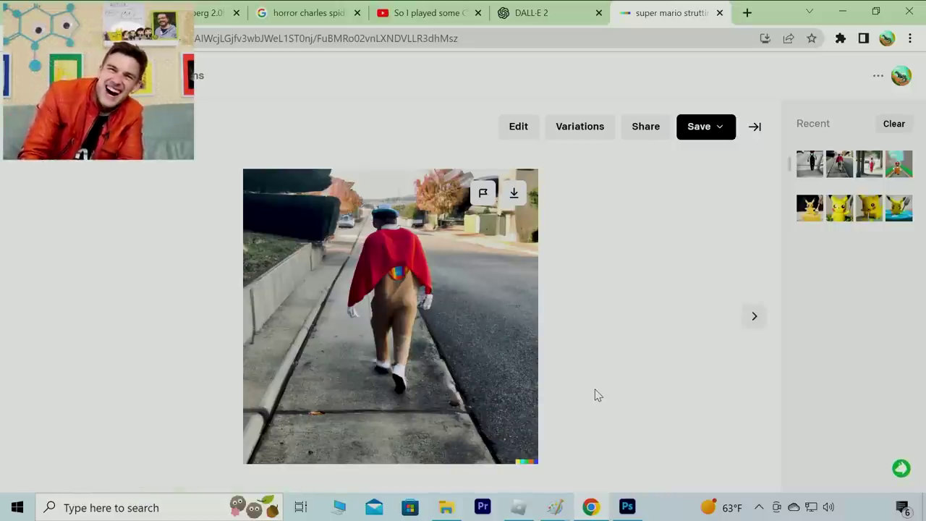
key(Right)
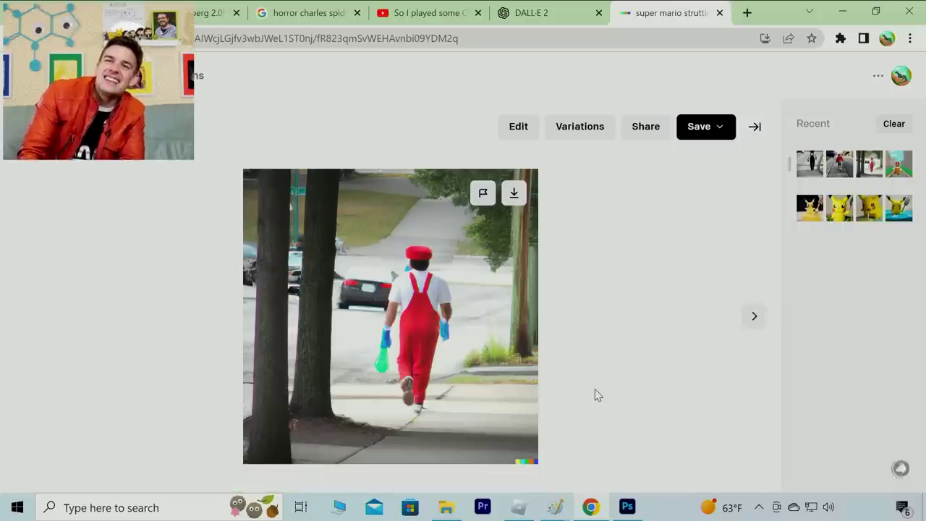
key(Right)
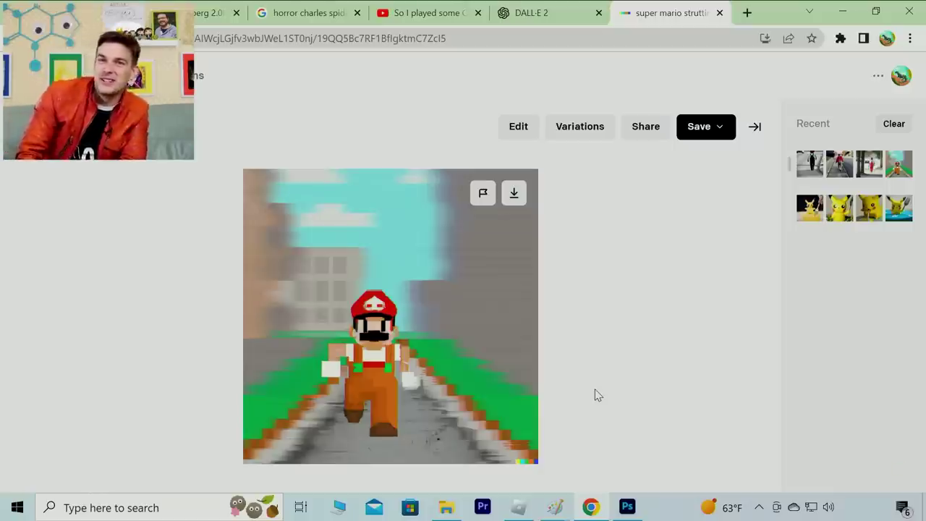
key(Left)
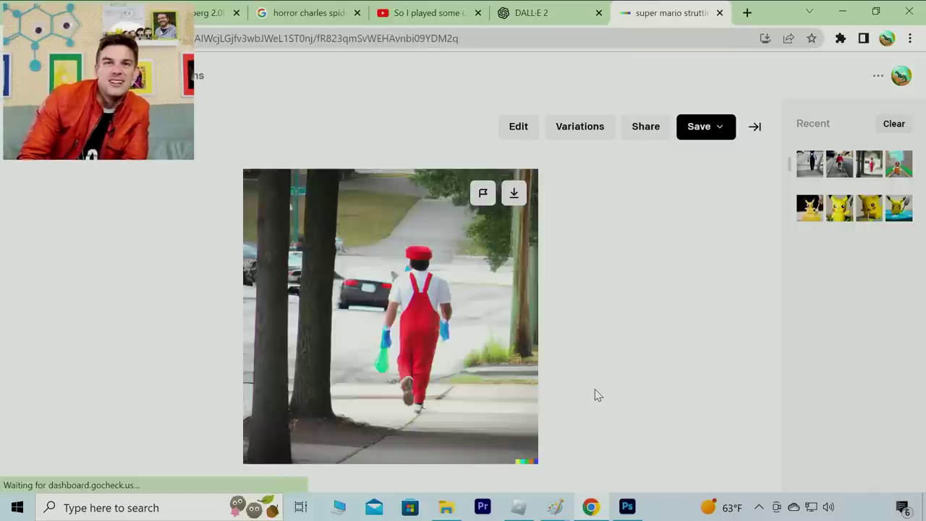
key(Right)
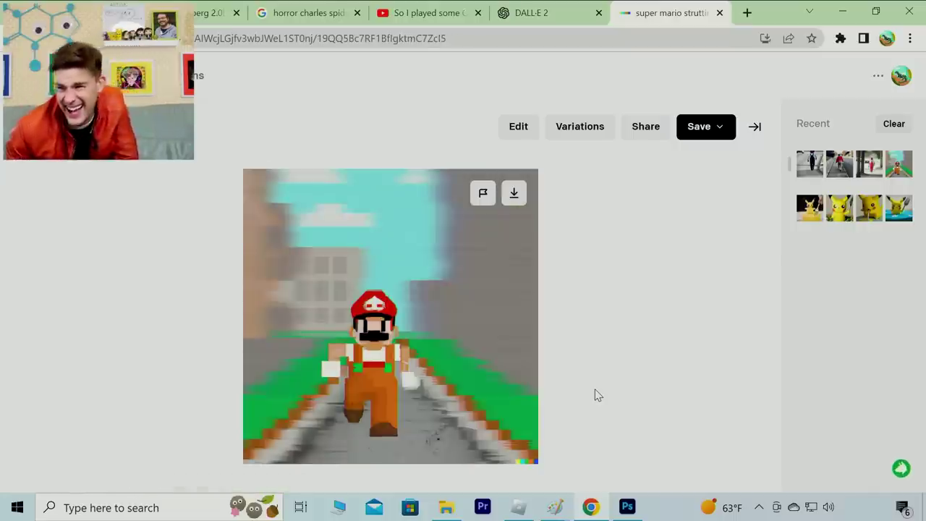
key(Left)
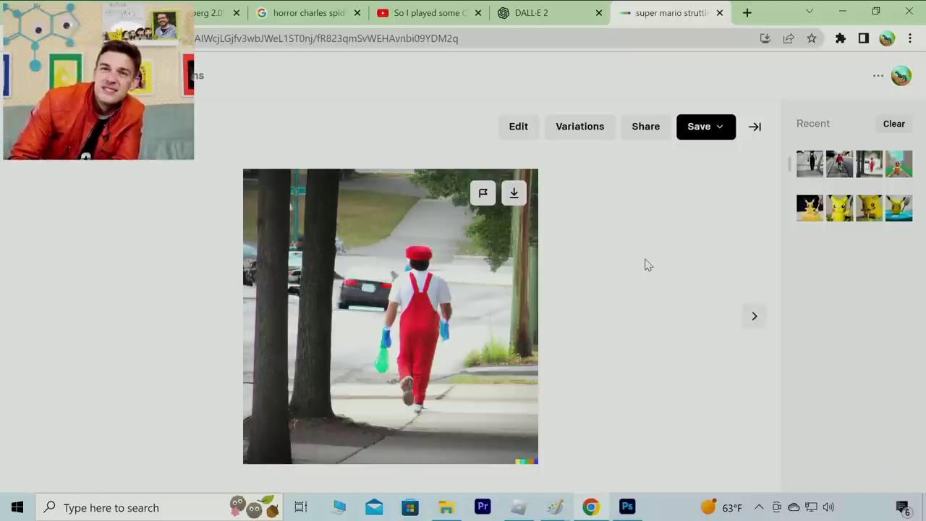
key(Right)
key(Right)
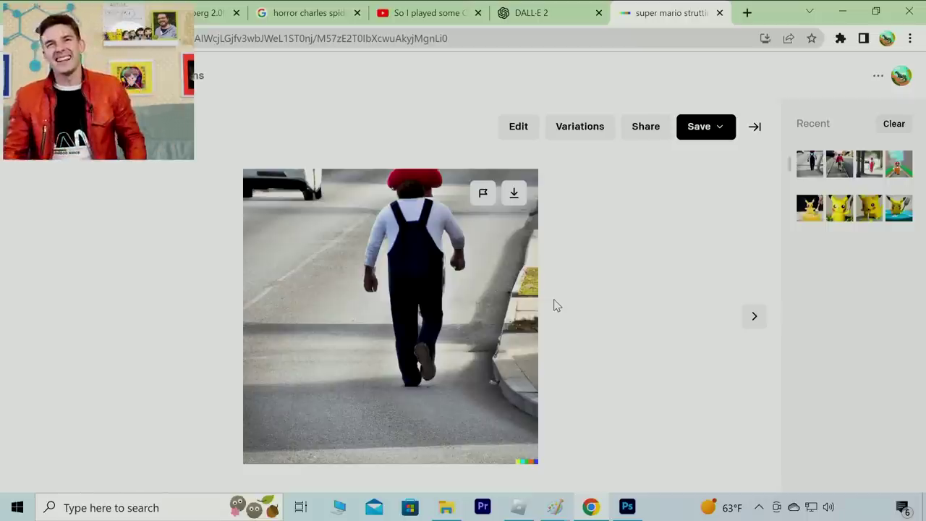
key(Escape)
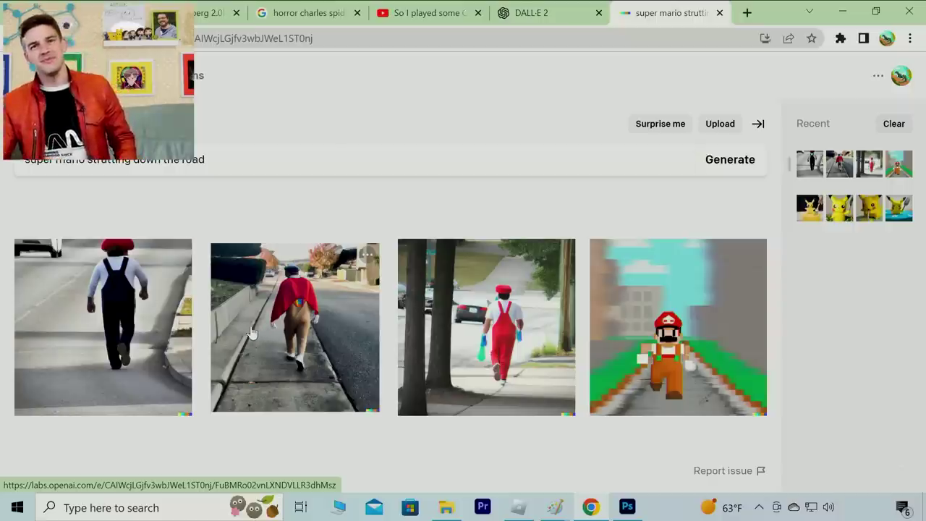
Step: Generate variations of the Mario-by-the-trees image and browse each one enlarged
click(499, 329)
click(588, 127)
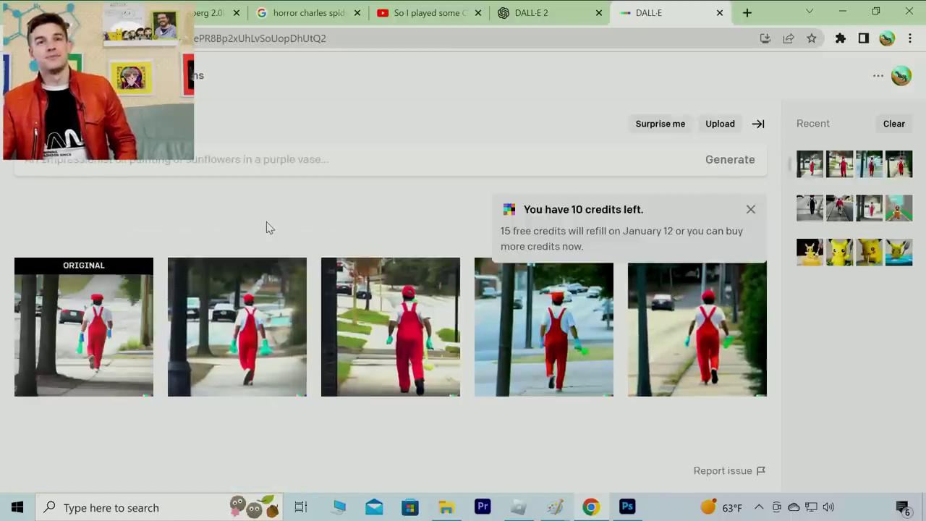
click(282, 336)
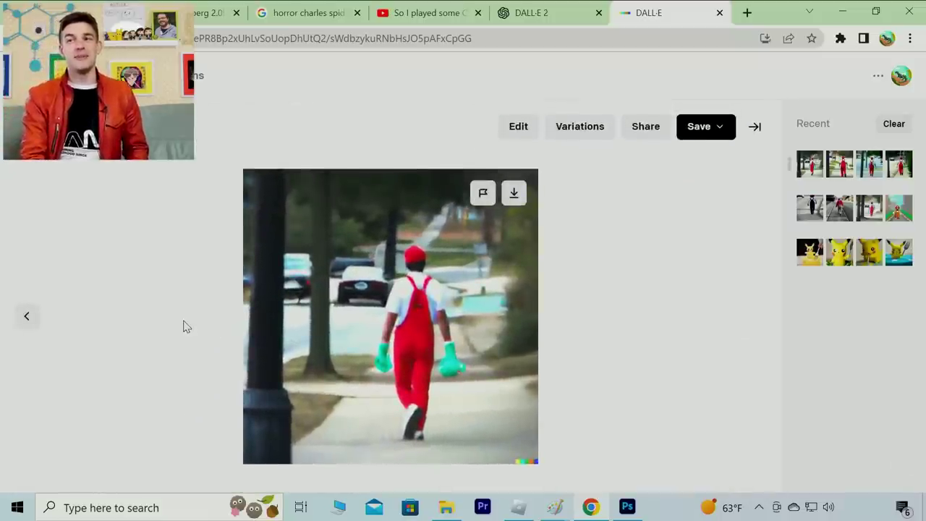
key(Left)
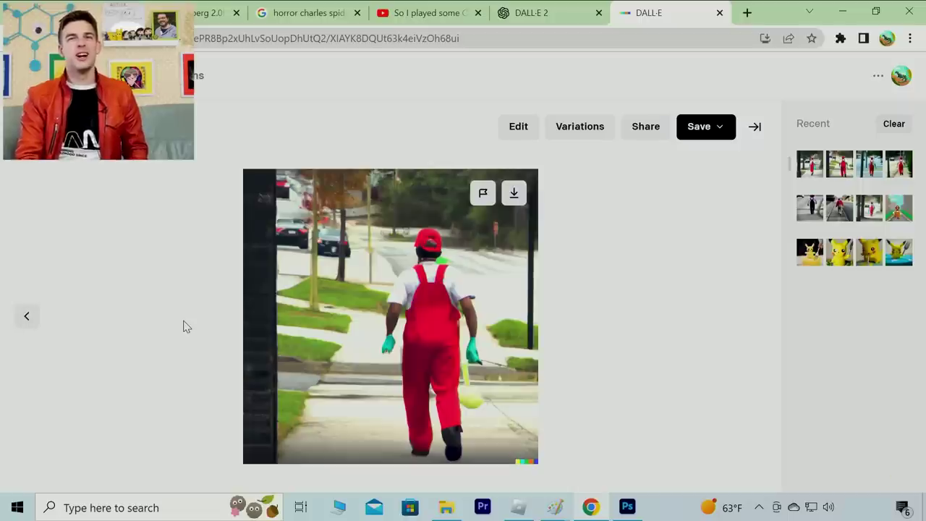
key(Left)
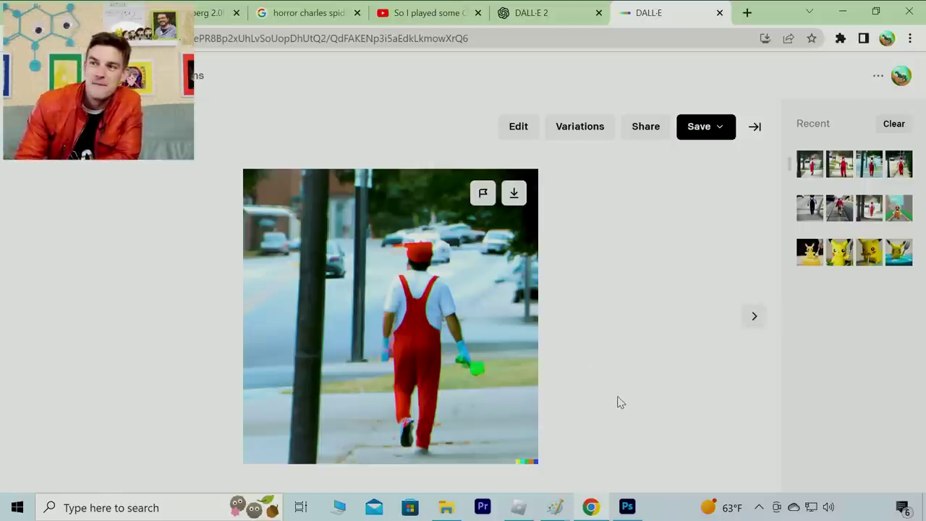
key(Right)
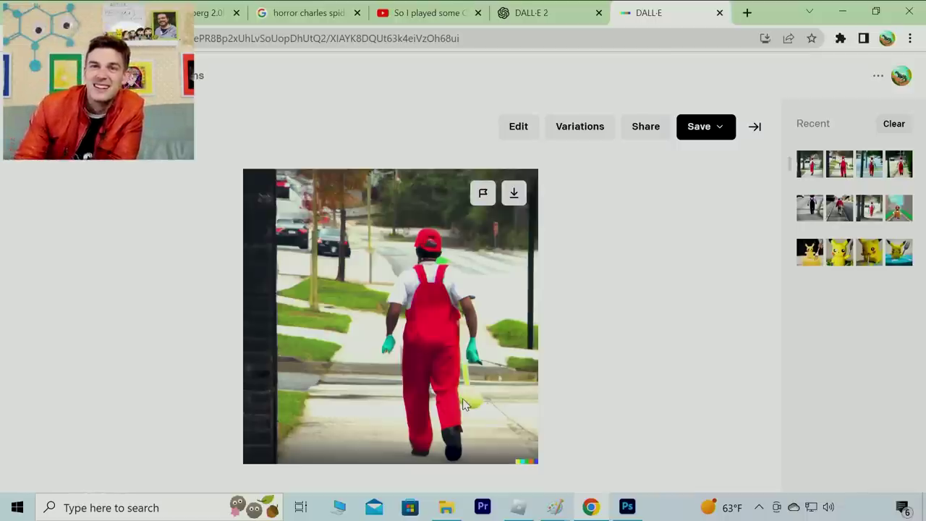
key(Right)
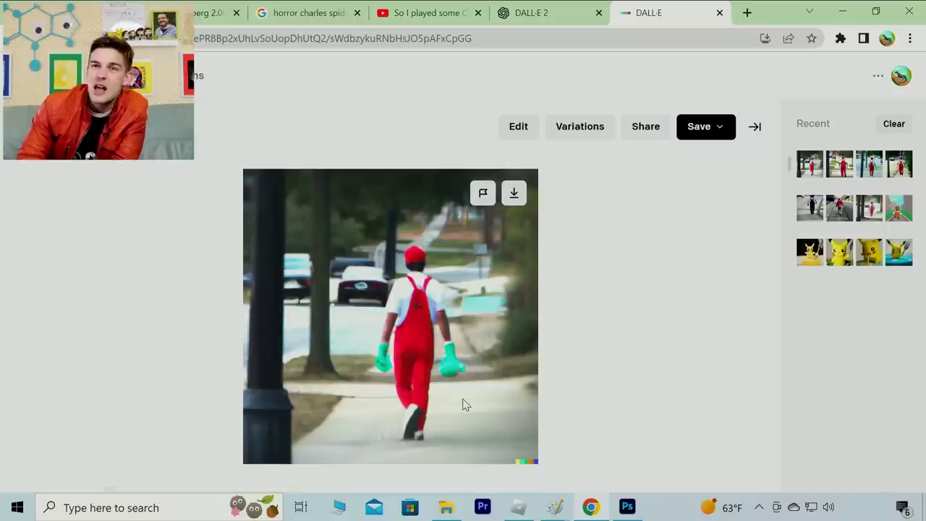
key(Right)
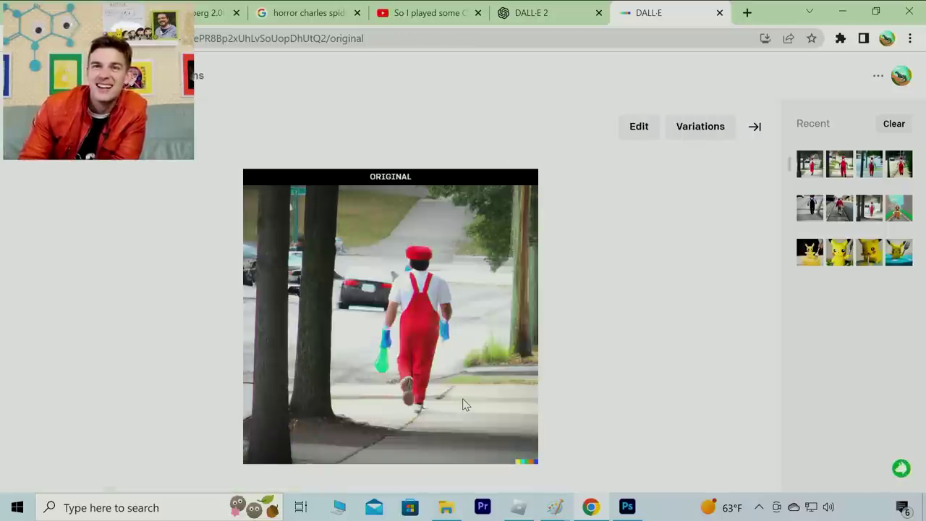
key(Right)
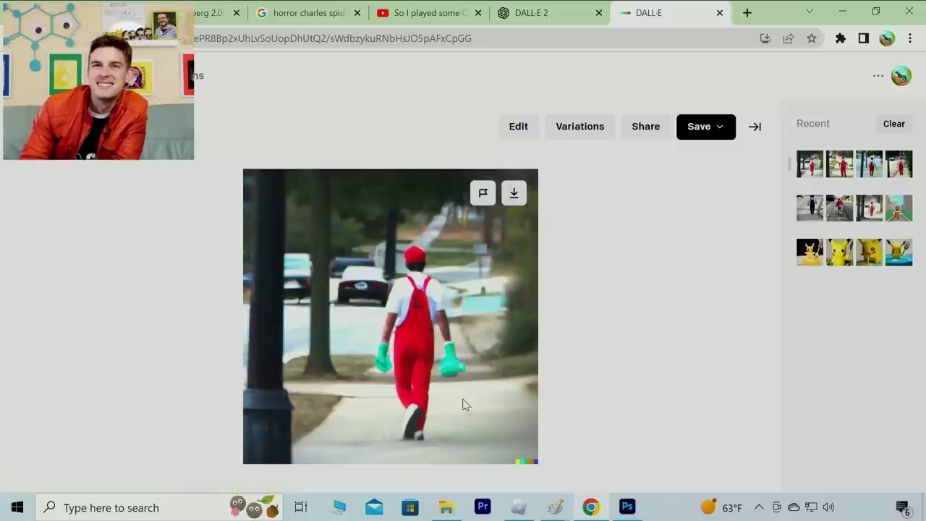
key(Right)
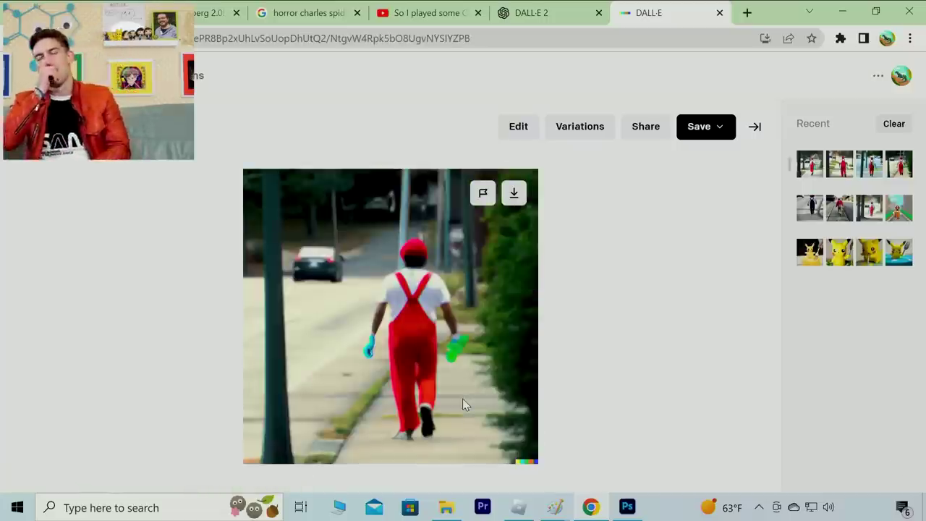
key(Escape)
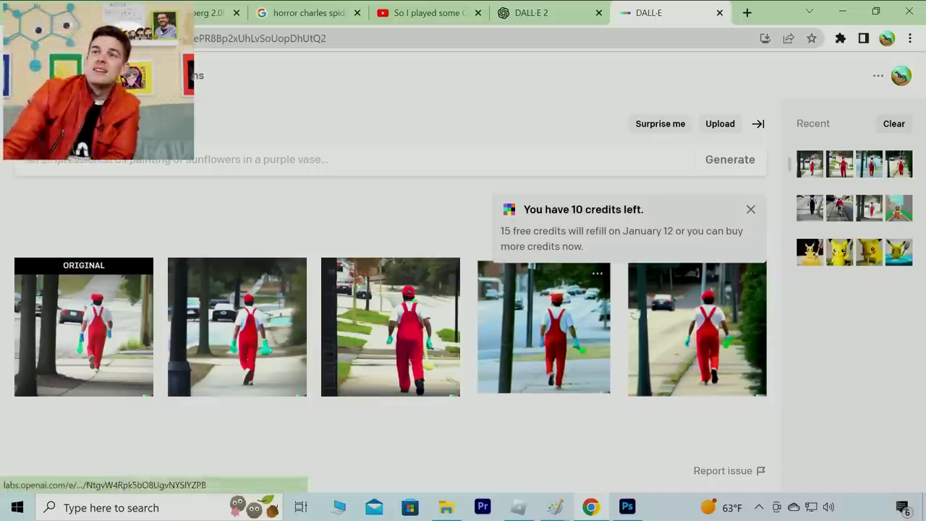
Step: Dismiss the credits notice and return to the Photoshop Mario drawing
click(750, 211)
click(535, 12)
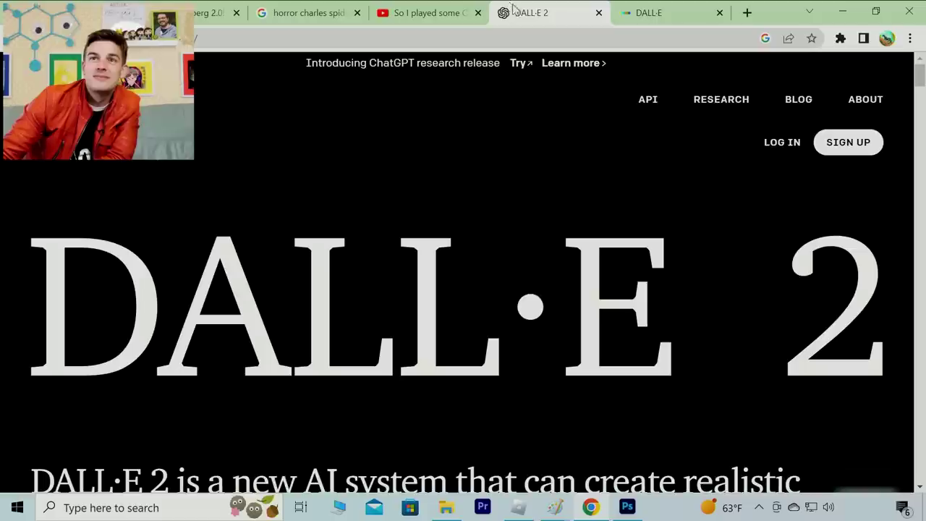
click(641, 8)
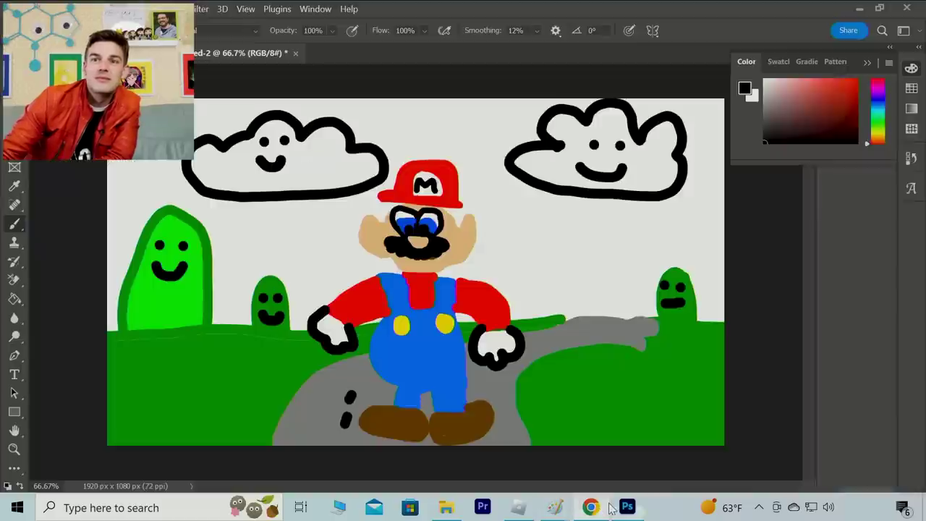
click(625, 507)
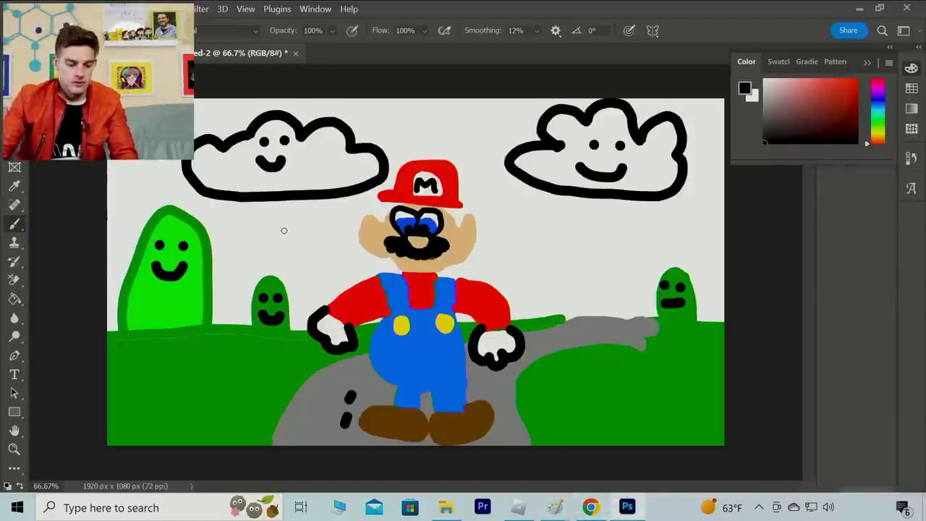
Step: Fill the whole canvas black, then refill it with a near-white light grey
right_click(217, 155)
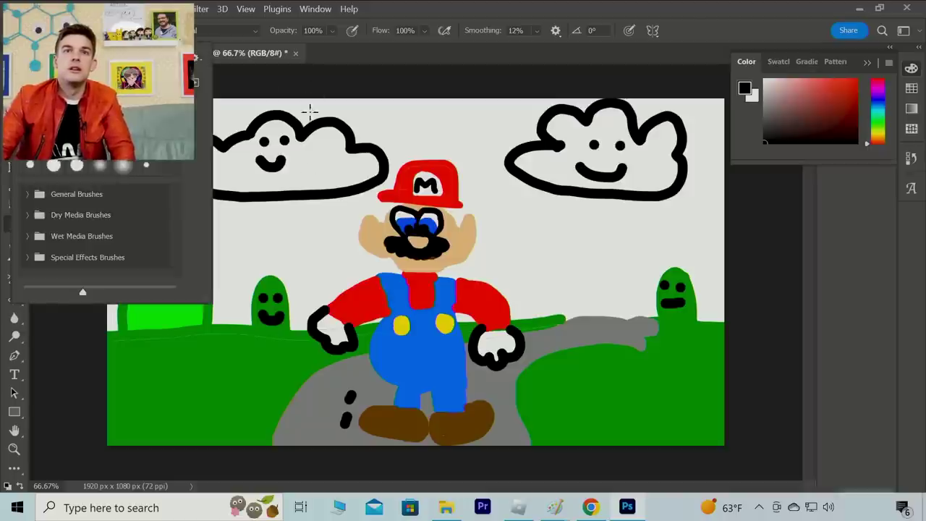
key(alt+BackSpace)
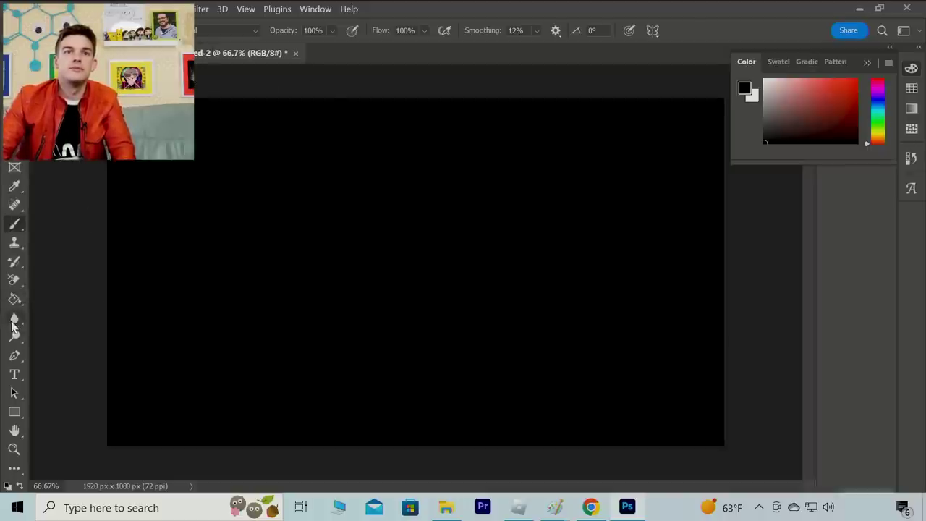
drag(781, 93, 764, 80)
key(alt+BackSpace)
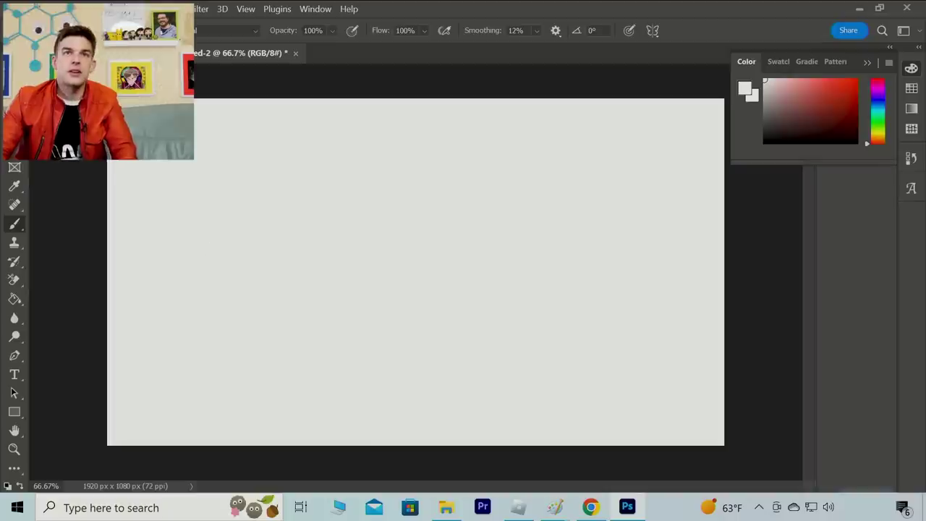
right_click(187, 156)
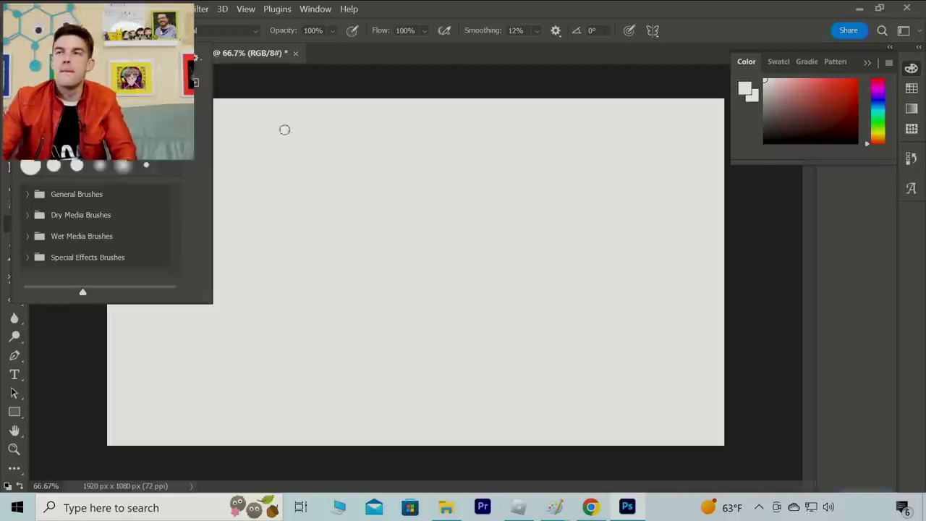
click(662, 127)
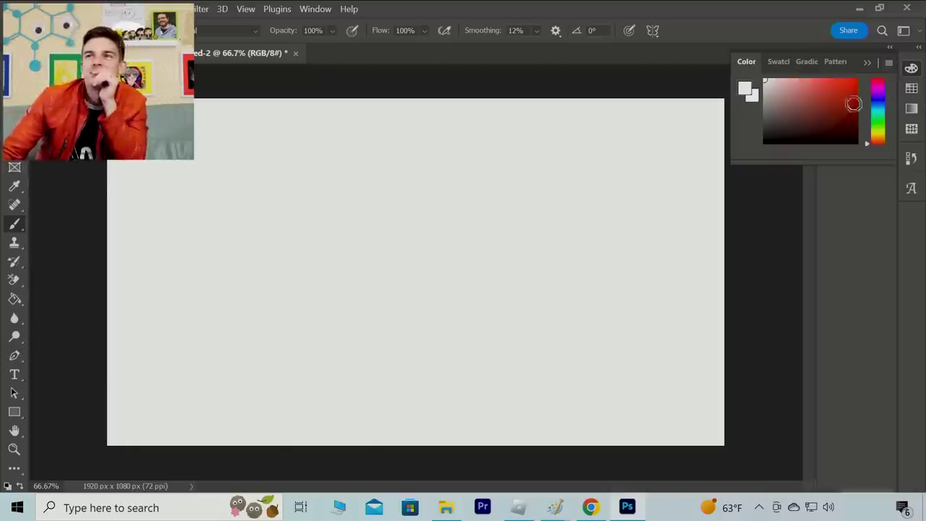
Step: Paint a dark brown figure near the bottom middle of the canvas, then choose purple
mouse_move(878, 130)
mouse_down()
mouse_move(878, 104)
mouse_move(888, 108)
mouse_move(891, 143)
mouse_up()
mouse_move(835, 101)
mouse_down()
mouse_move(866, 115)
mouse_move(856, 117)
mouse_up()
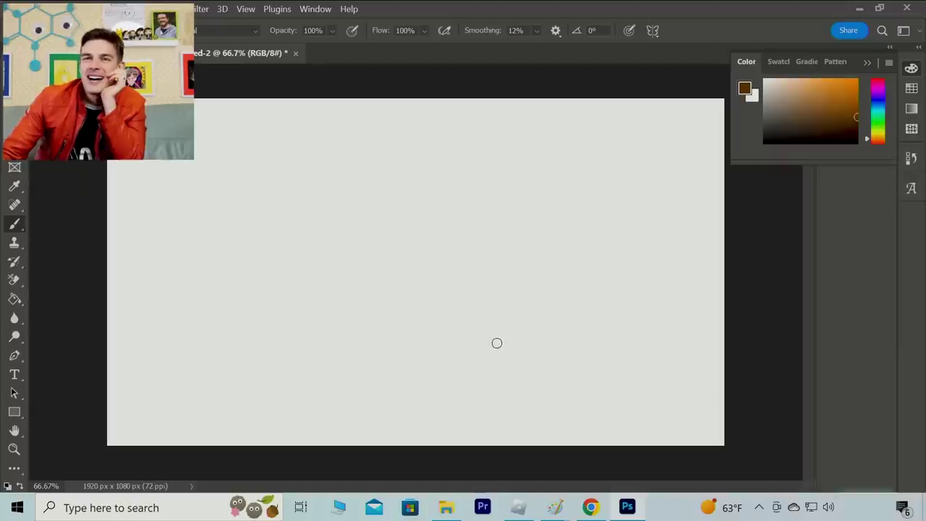
mouse_move(496, 343)
mouse_down()
mouse_move(480, 389)
mouse_move(490, 437)
mouse_up()
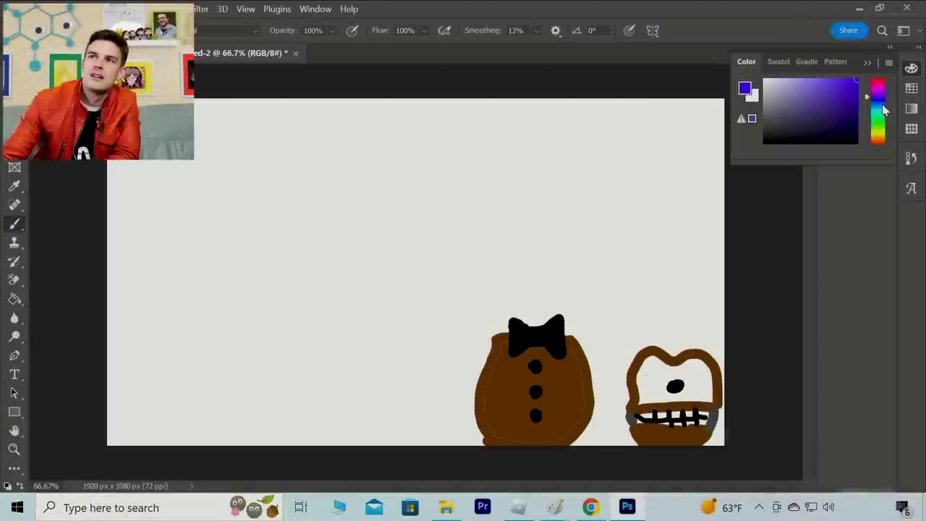
drag(879, 99, 879, 100)
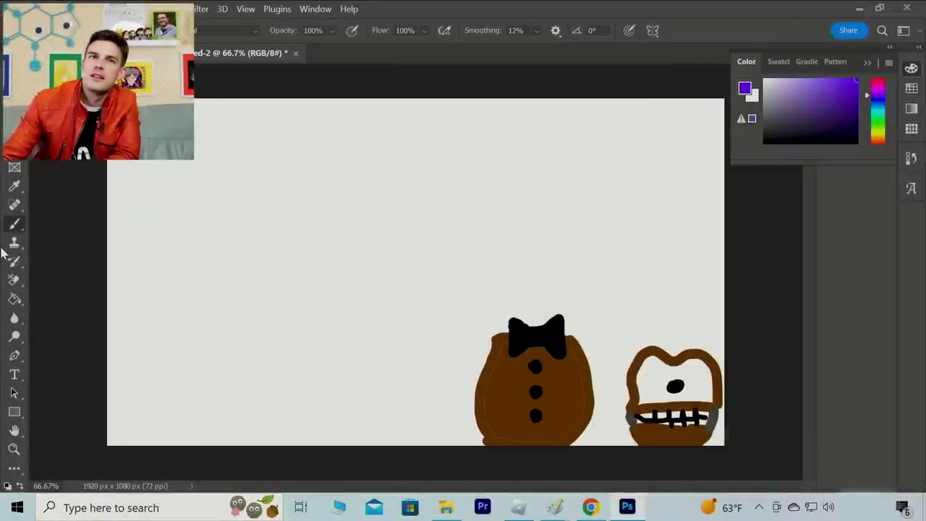
click(29, 31)
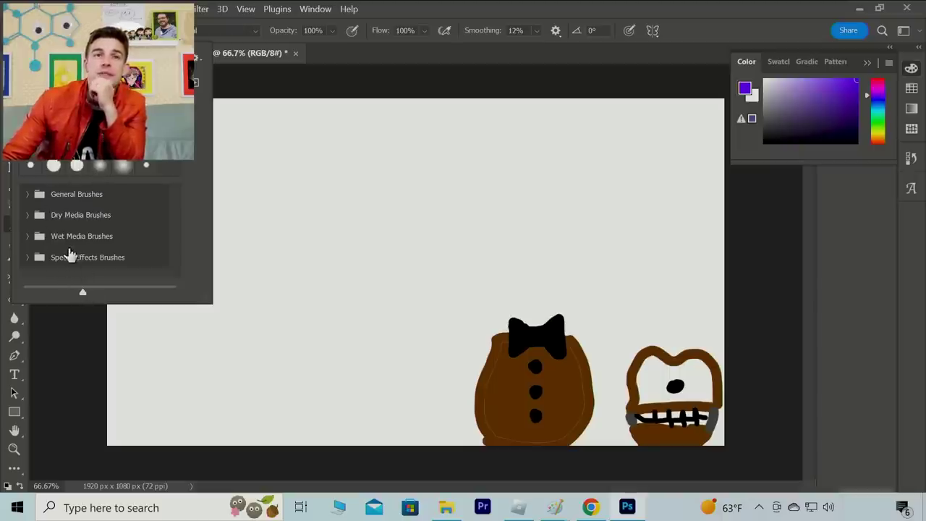
Step: Browse the General, Dry Media, Wet Media and Special Effects brush folders and pick Hard Round
click(29, 195)
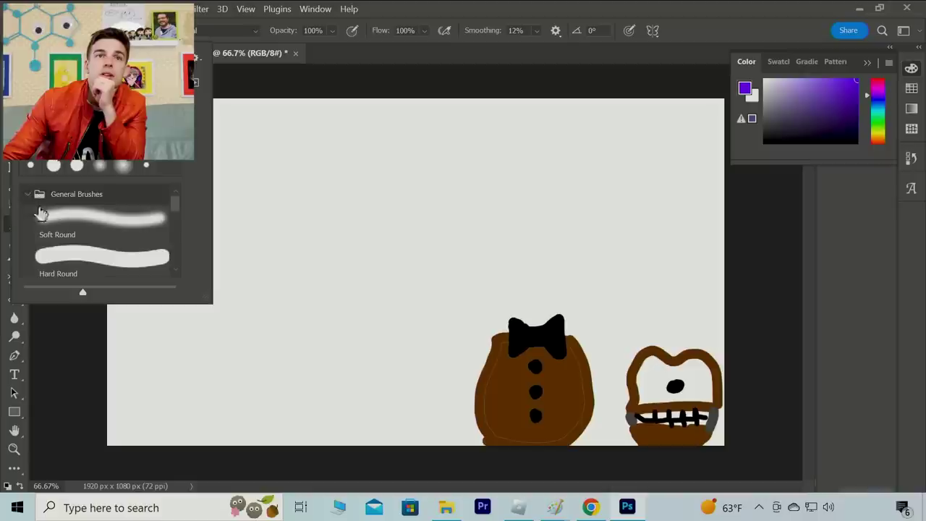
drag(179, 209, 180, 269)
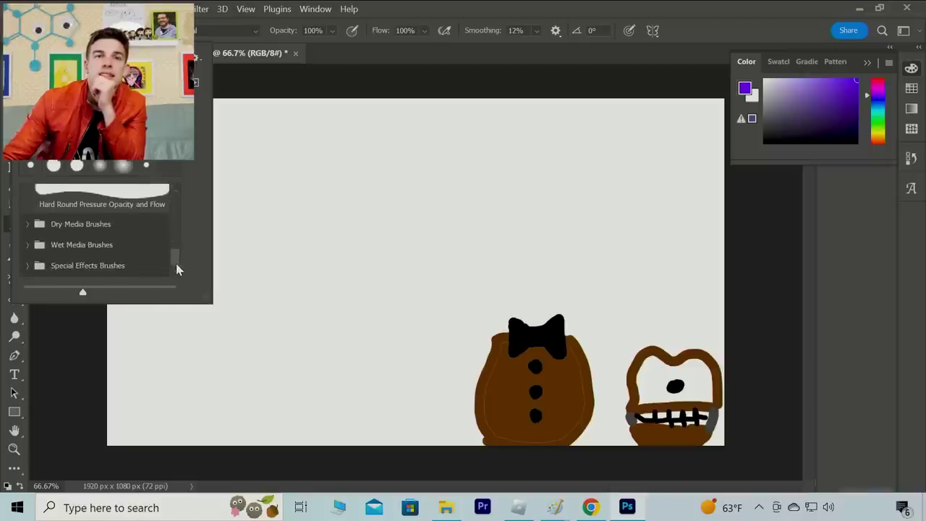
click(27, 225)
drag(173, 233, 174, 259)
click(29, 247)
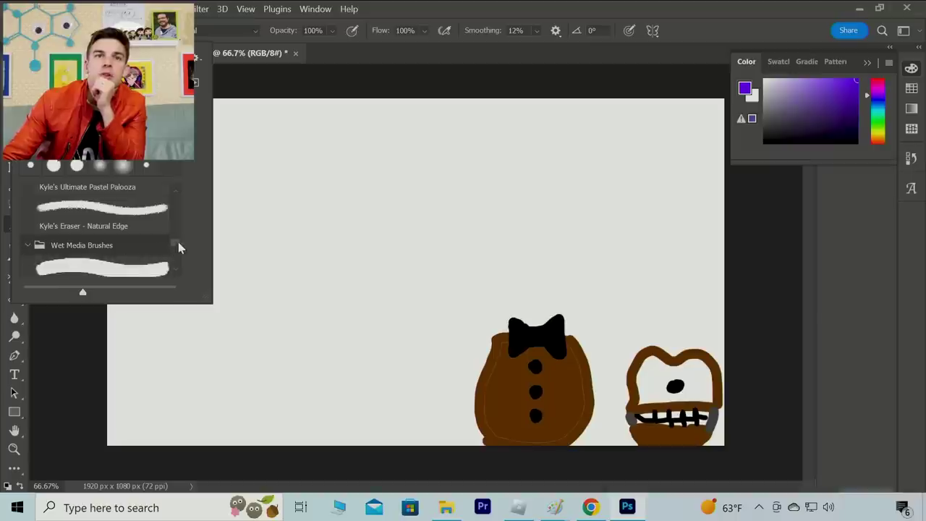
drag(178, 244, 180, 259)
scroll(179, 262, down, 5)
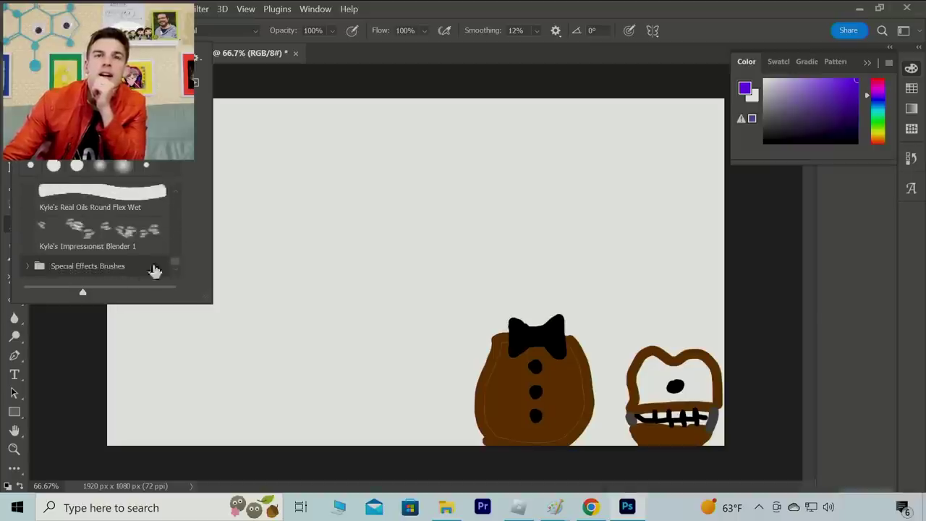
click(26, 266)
mouse_move(174, 247)
mouse_down()
mouse_move(174, 264)
mouse_move(173, 242)
mouse_up()
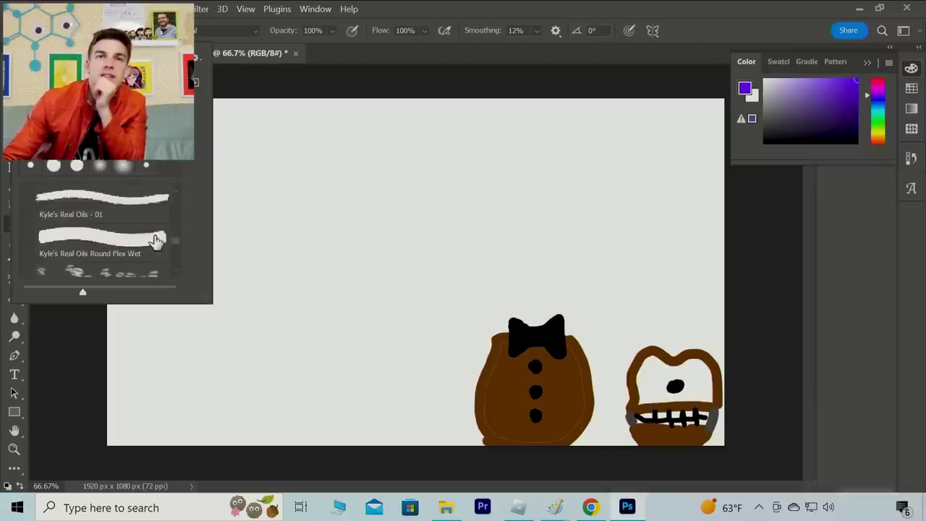
scroll(173, 217, up, 6)
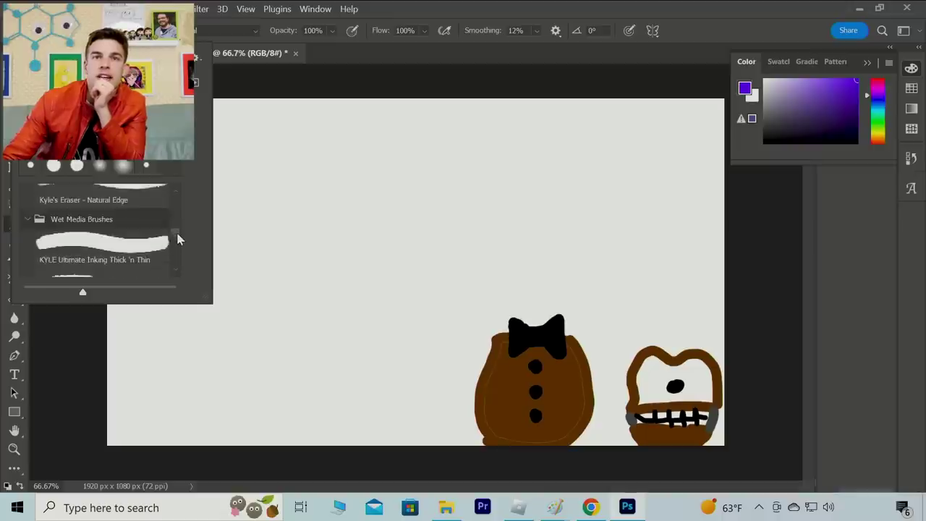
drag(175, 221, 169, 195)
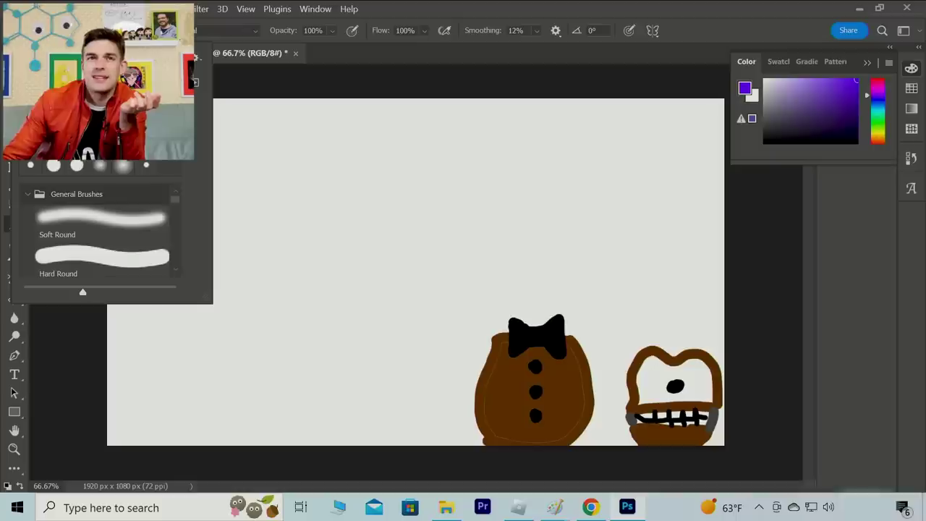
Step: Paint the purple figure's legs and lower body to the left of the brown bear
click(228, 84)
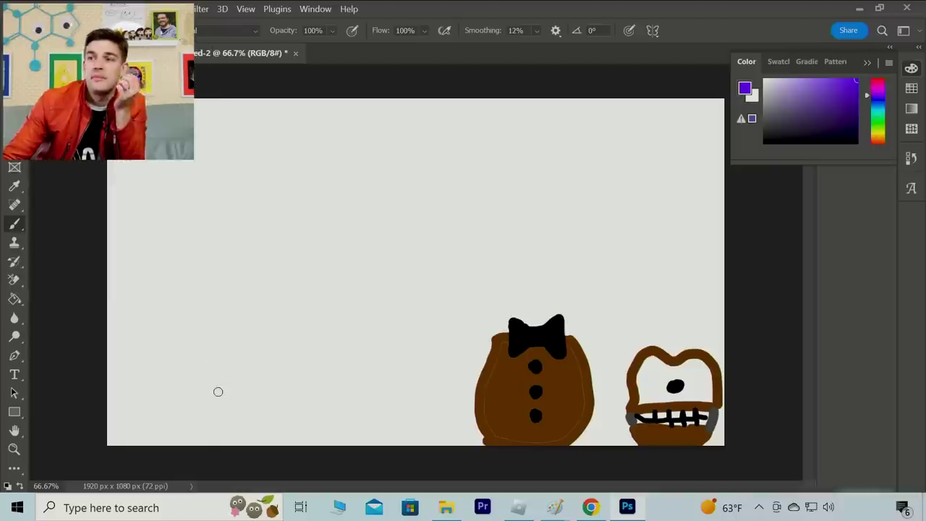
drag(182, 382, 183, 424)
key(ctrl+z)
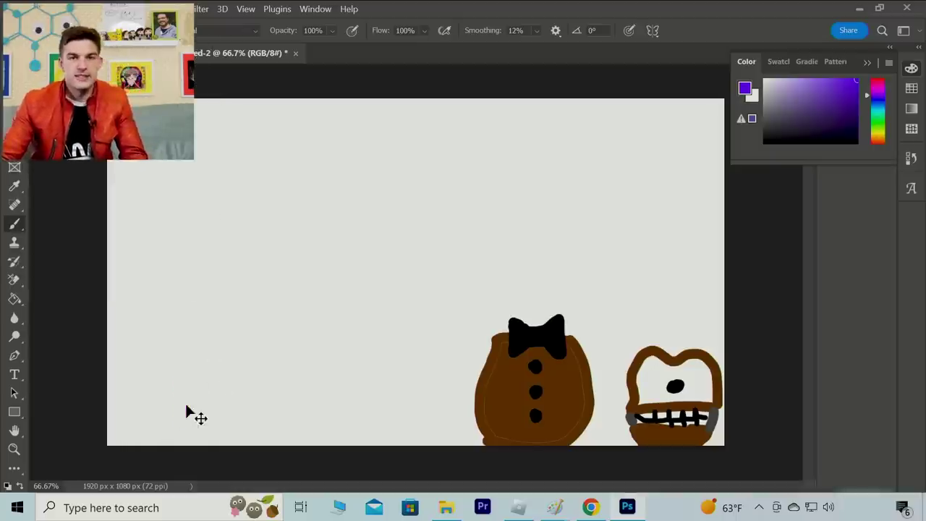
mouse_move(276, 363)
mouse_down()
mouse_move(283, 422)
mouse_move(333, 423)
mouse_move(334, 404)
mouse_move(308, 400)
mouse_move(299, 351)
mouse_move(347, 338)
mouse_move(345, 390)
mouse_move(392, 390)
mouse_move(392, 366)
mouse_move(363, 364)
mouse_move(363, 289)
mouse_up()
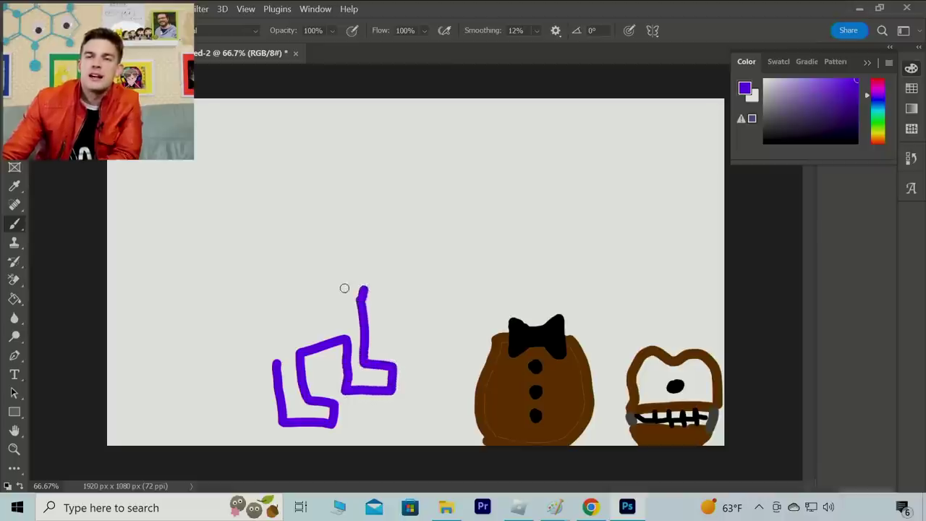
drag(275, 363, 274, 285)
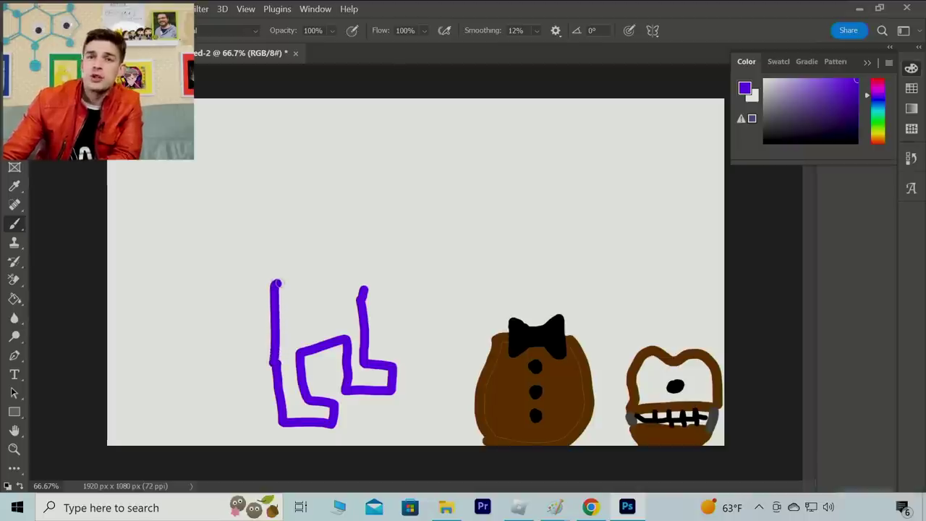
mouse_move(335, 409)
mouse_down()
mouse_move(286, 411)
mouse_move(293, 420)
mouse_move(330, 414)
mouse_move(295, 411)
mouse_move(290, 360)
mouse_move(303, 411)
mouse_move(290, 343)
mouse_move(292, 413)
mouse_move(278, 283)
mouse_move(289, 347)
mouse_move(350, 330)
mouse_move(292, 344)
mouse_move(348, 332)
mouse_move(356, 387)
mouse_move(383, 383)
mouse_move(387, 371)
mouse_move(363, 369)
mouse_move(368, 383)
mouse_move(382, 377)
mouse_move(364, 376)
mouse_move(358, 362)
mouse_move(362, 262)
mouse_move(411, 275)
mouse_up()
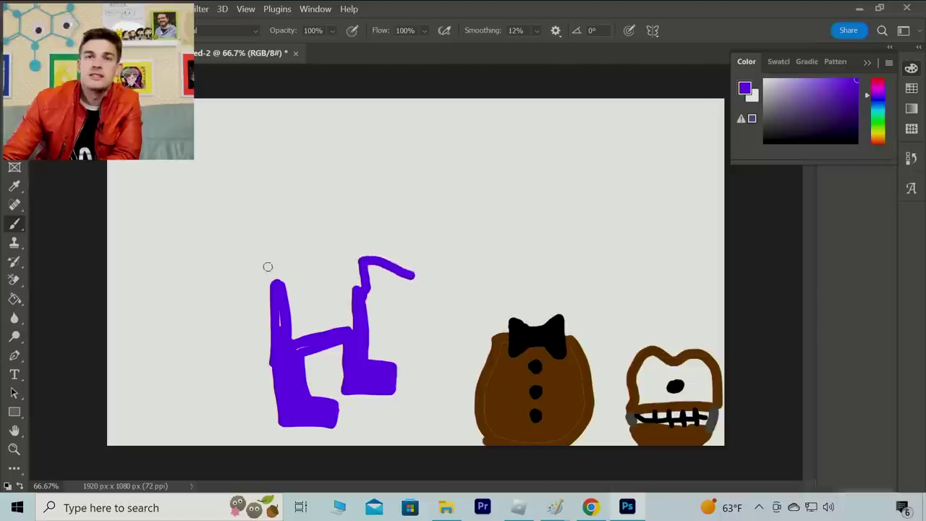
Step: Add the outstretched purple arm and upper body, then start a black outline on the body
mouse_move(272, 268)
mouse_down()
mouse_move(273, 256)
mouse_move(339, 284)
mouse_move(329, 302)
mouse_move(342, 310)
mouse_move(338, 288)
mouse_up()
mouse_move(411, 276)
mouse_down()
mouse_move(404, 302)
mouse_move(365, 287)
mouse_move(358, 294)
mouse_move(356, 258)
mouse_move(274, 254)
mouse_move(272, 240)
mouse_move(367, 245)
mouse_move(363, 271)
mouse_move(361, 250)
mouse_move(350, 247)
mouse_move(278, 246)
mouse_move(354, 251)
mouse_move(347, 316)
mouse_move(352, 274)
mouse_up()
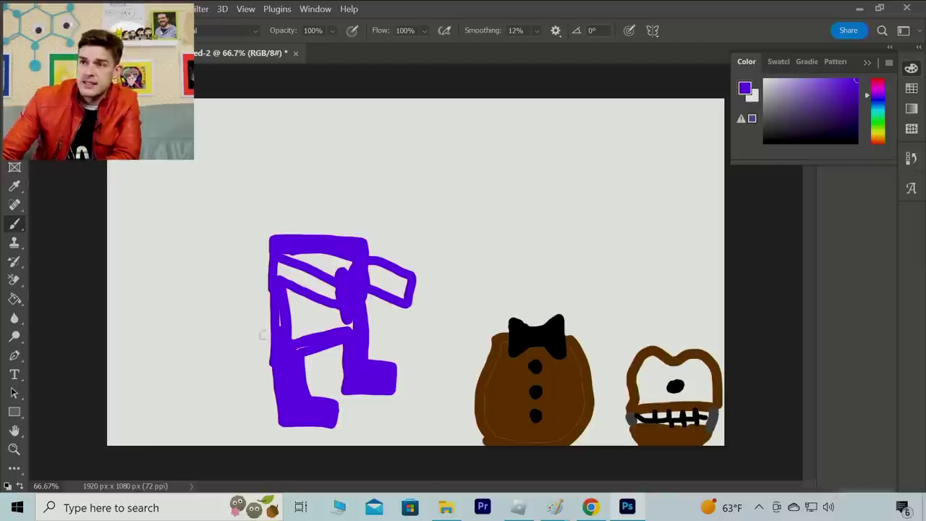
mouse_move(352, 324)
mouse_down()
mouse_move(285, 314)
mouse_move(274, 333)
mouse_move(277, 293)
mouse_move(355, 313)
mouse_move(348, 332)
mouse_move(297, 342)
mouse_move(336, 334)
mouse_move(300, 327)
mouse_move(339, 322)
mouse_move(310, 315)
mouse_move(346, 316)
mouse_move(277, 295)
mouse_move(293, 343)
mouse_move(297, 307)
mouse_up()
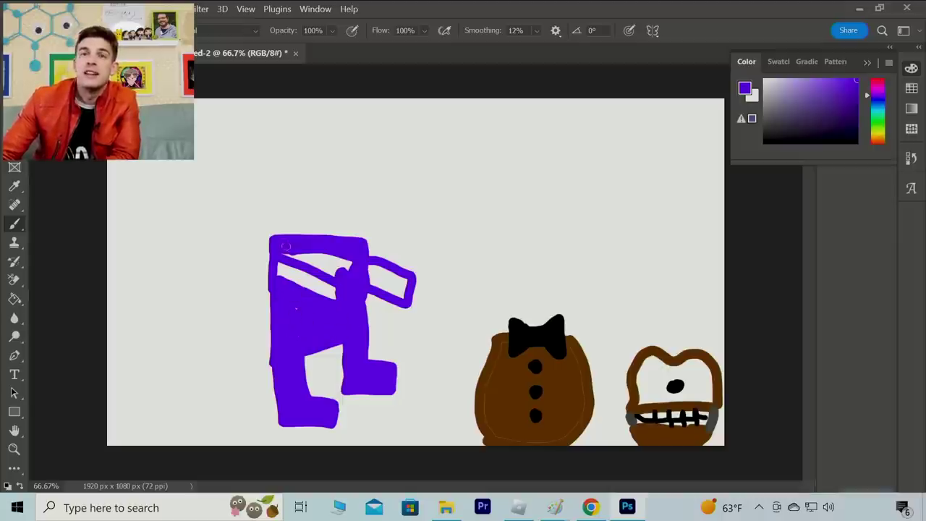
mouse_move(290, 253)
mouse_down()
mouse_move(331, 269)
mouse_move(324, 273)
mouse_move(293, 255)
mouse_move(355, 268)
mouse_up()
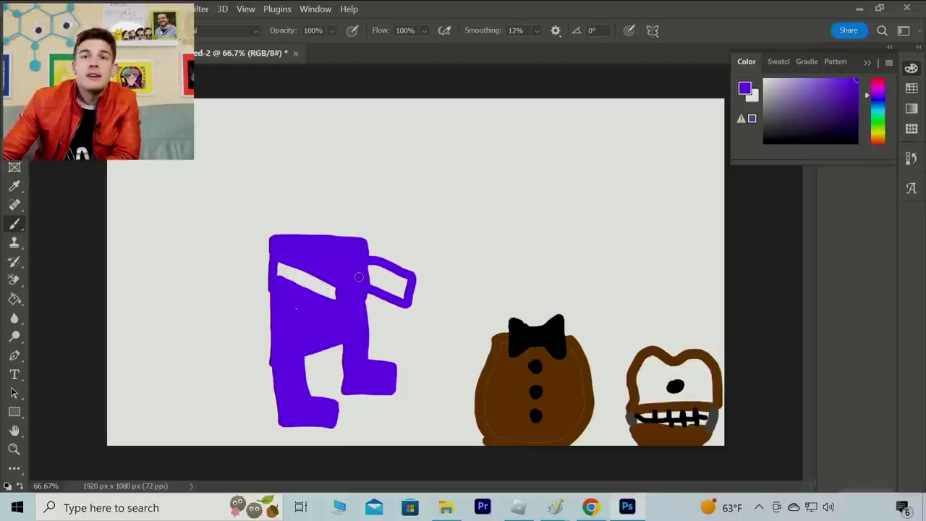
mouse_move(831, 124)
mouse_down()
mouse_move(805, 118)
mouse_move(764, 142)
mouse_up()
mouse_move(278, 253)
mouse_down()
mouse_move(342, 281)
mouse_move(341, 309)
mouse_move(279, 286)
mouse_up()
Step: Outline the left leg in black and cover white gaps on the body and arm with sampled purple
click(277, 286)
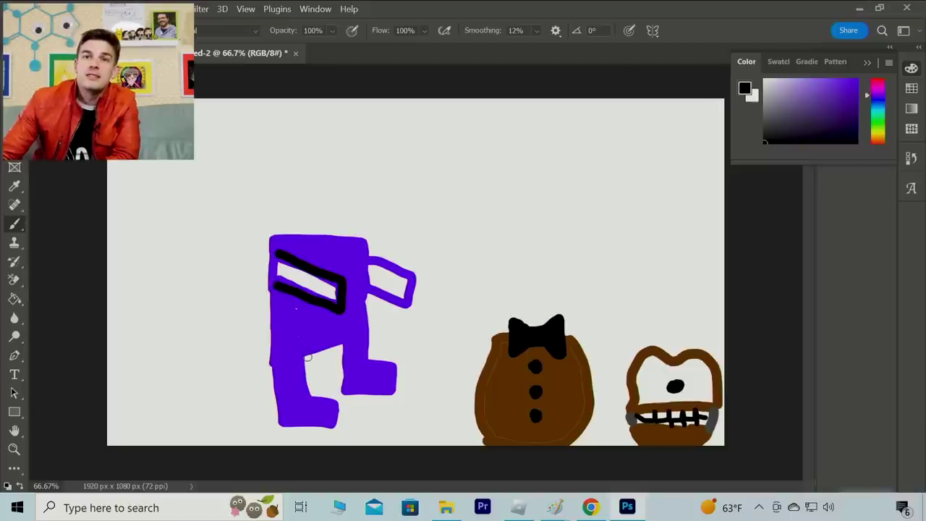
mouse_move(308, 357)
mouse_down()
mouse_move(311, 397)
mouse_move(341, 400)
mouse_move(339, 423)
mouse_move(275, 424)
mouse_move(264, 234)
mouse_move(374, 232)
mouse_move(374, 256)
mouse_move(421, 273)
mouse_move(411, 314)
mouse_move(373, 299)
mouse_move(366, 329)
mouse_move(368, 358)
mouse_move(399, 359)
mouse_move(400, 395)
mouse_move(341, 395)
mouse_move(338, 340)
mouse_move(309, 357)
mouse_up()
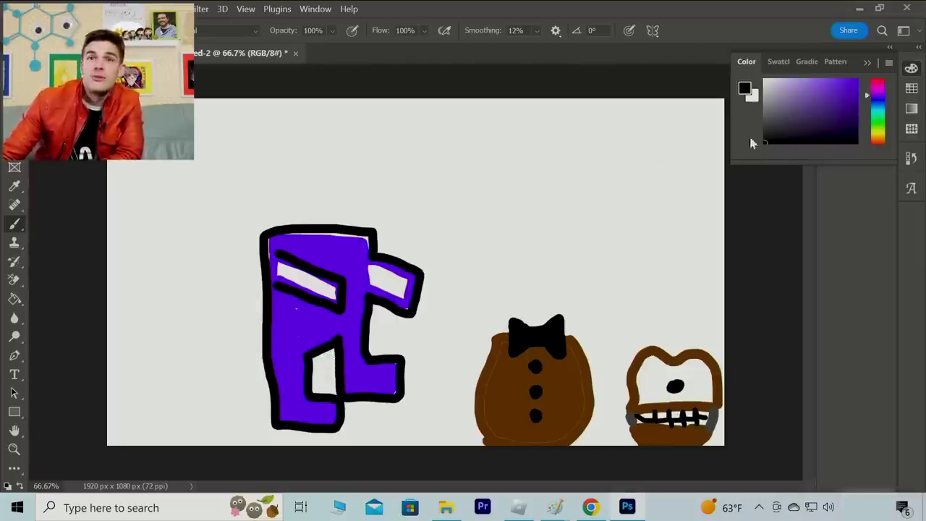
key(i)
click(324, 255)
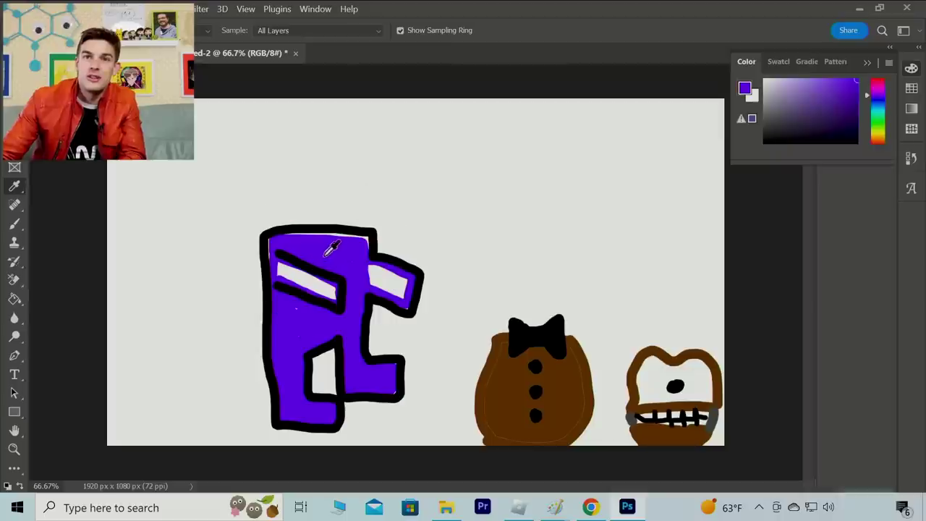
key(b)
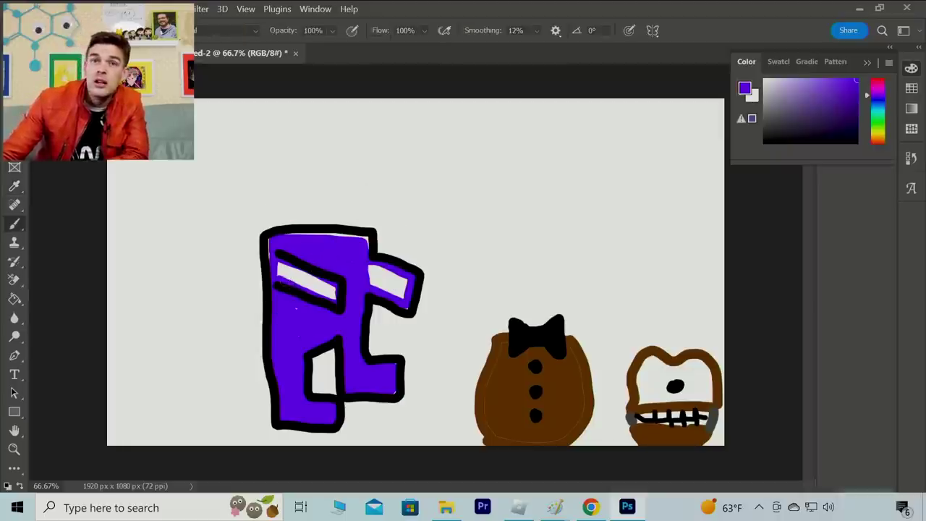
mouse_move(283, 280)
mouse_down()
mouse_move(288, 272)
mouse_move(334, 294)
mouse_move(313, 279)
mouse_up()
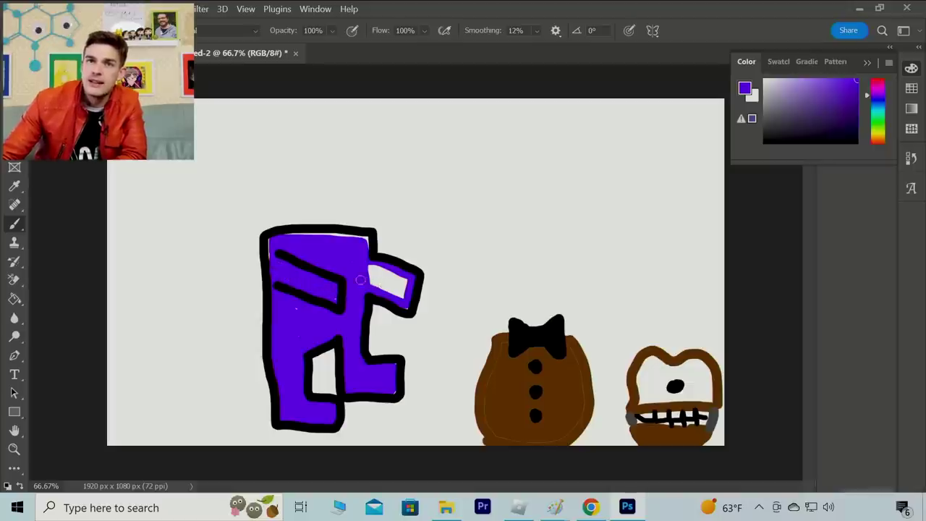
mouse_move(360, 279)
mouse_down()
mouse_move(403, 296)
mouse_move(402, 279)
mouse_move(369, 266)
mouse_move(375, 287)
mouse_move(380, 278)
mouse_move(403, 279)
mouse_up()
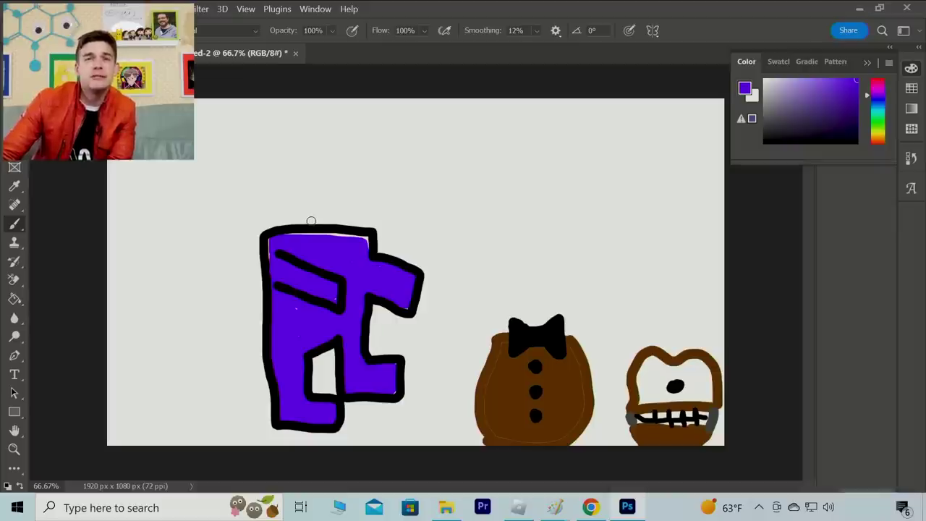
Step: Paint a square purple head above the body and cover a thin white streak
mouse_move(301, 225)
mouse_down()
mouse_move(301, 172)
mouse_move(354, 171)
mouse_move(355, 229)
mouse_move(304, 226)
mouse_up()
mouse_move(302, 188)
mouse_down()
mouse_move(349, 176)
mouse_move(353, 228)
mouse_move(306, 225)
mouse_move(307, 179)
mouse_move(352, 181)
mouse_move(347, 223)
mouse_move(304, 221)
mouse_move(318, 186)
mouse_move(348, 183)
mouse_move(345, 206)
mouse_move(332, 217)
mouse_move(313, 214)
mouse_move(339, 190)
mouse_move(324, 202)
mouse_move(340, 210)
mouse_move(323, 196)
mouse_move(288, 235)
mouse_move(364, 238)
mouse_move(358, 267)
mouse_up()
mouse_move(270, 252)
mouse_down()
mouse_move(275, 261)
mouse_move(272, 236)
mouse_up()
Step: In black, outline the head's edge and paint two square eyes and a frowning mouth
key(d)
mouse_move(298, 225)
mouse_down()
mouse_move(298, 167)
mouse_move(360, 167)
mouse_move(363, 229)
mouse_up()
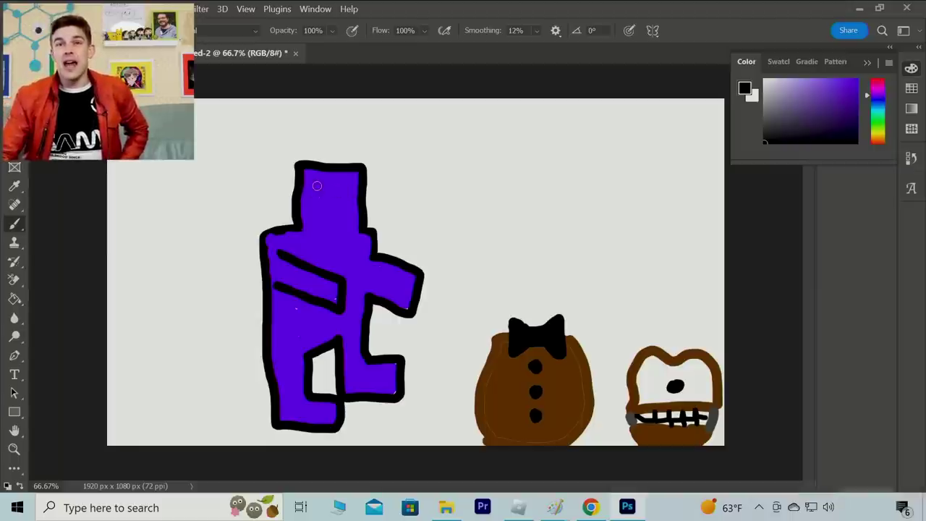
mouse_move(317, 186)
mouse_down()
mouse_move(318, 195)
mouse_move(327, 189)
mouse_move(320, 186)
mouse_move(352, 199)
mouse_move(344, 190)
mouse_up()
mouse_move(318, 222)
mouse_down()
mouse_move(343, 216)
mouse_move(345, 231)
mouse_up()
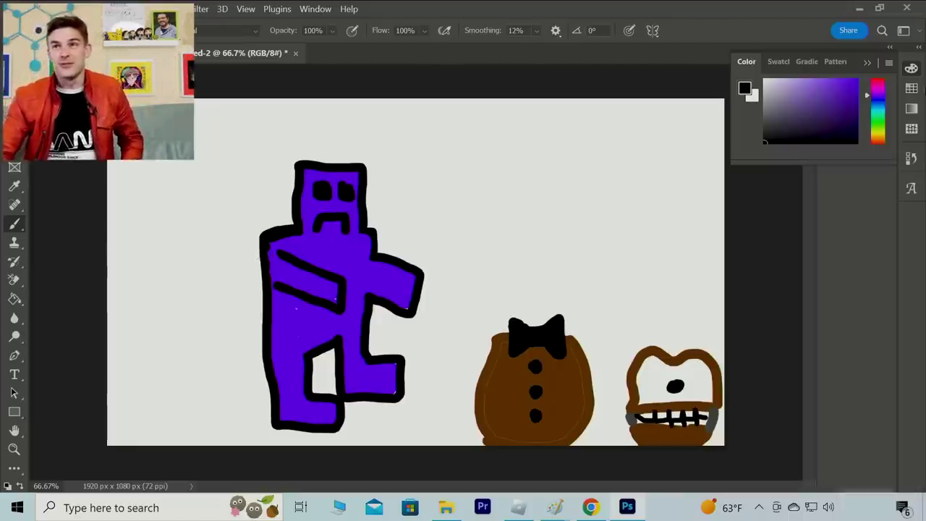
Step: Choose a bright blue and paint spiky Sonic quills above the brown figure's bow tie
click(876, 103)
click(875, 103)
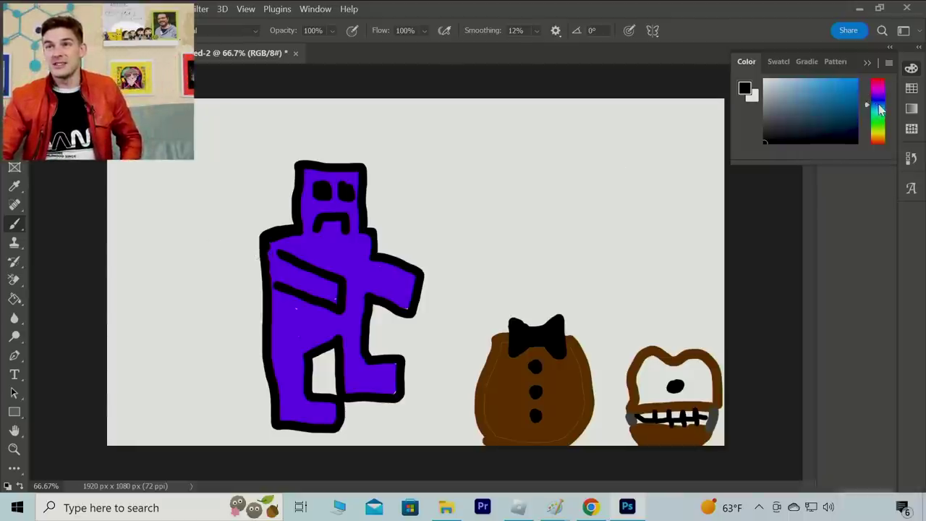
drag(847, 99, 856, 80)
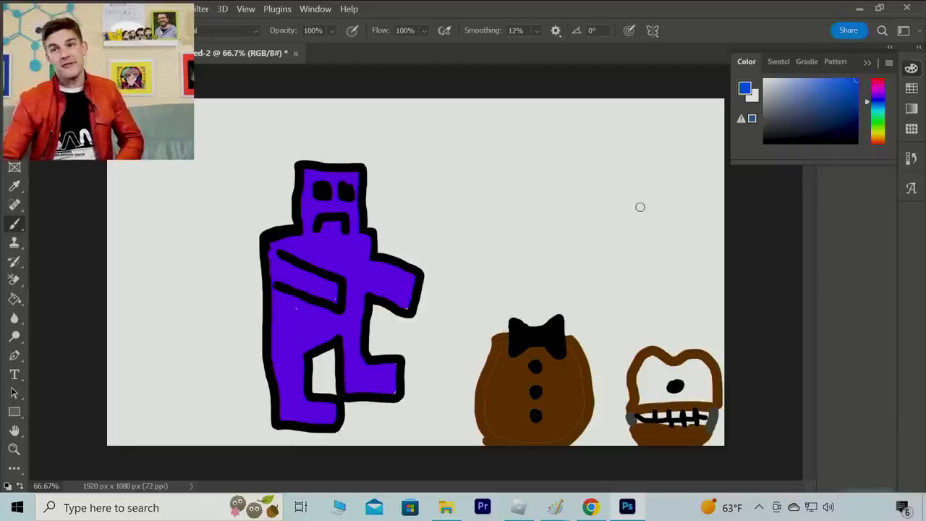
click(830, 79)
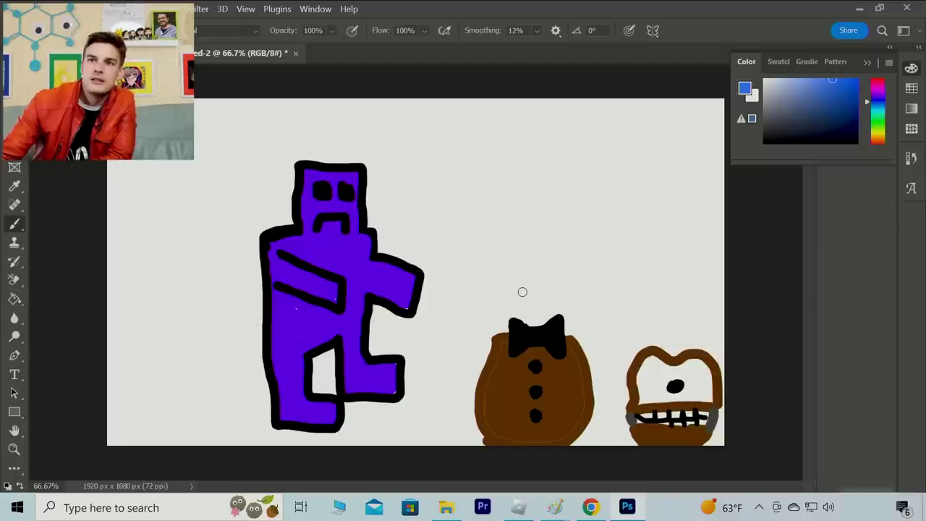
mouse_move(519, 291)
mouse_down()
mouse_move(554, 293)
mouse_move(563, 310)
mouse_move(540, 275)
mouse_move(625, 273)
mouse_move(588, 292)
mouse_move(634, 310)
mouse_move(591, 316)
mouse_move(619, 347)
mouse_move(562, 332)
mouse_move(567, 311)
mouse_move(550, 284)
mouse_move(613, 277)
mouse_move(573, 298)
mouse_move(563, 288)
mouse_up()
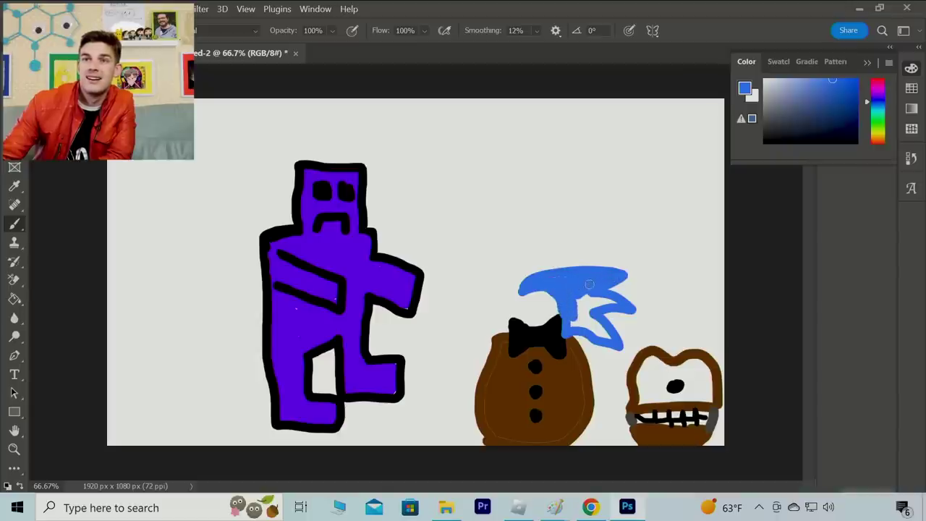
mouse_move(580, 299)
mouse_down()
mouse_move(616, 305)
mouse_move(585, 296)
mouse_move(574, 324)
mouse_move(598, 326)
mouse_up()
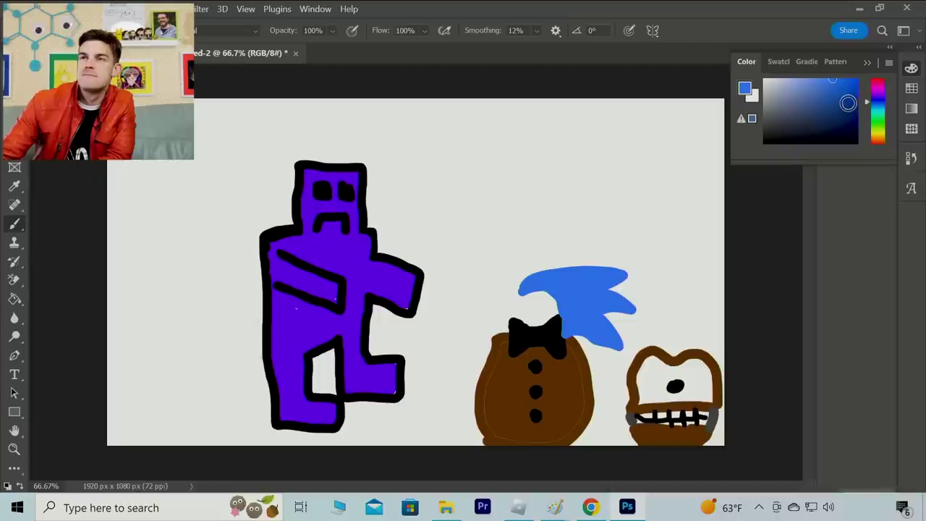
drag(859, 110, 751, 76)
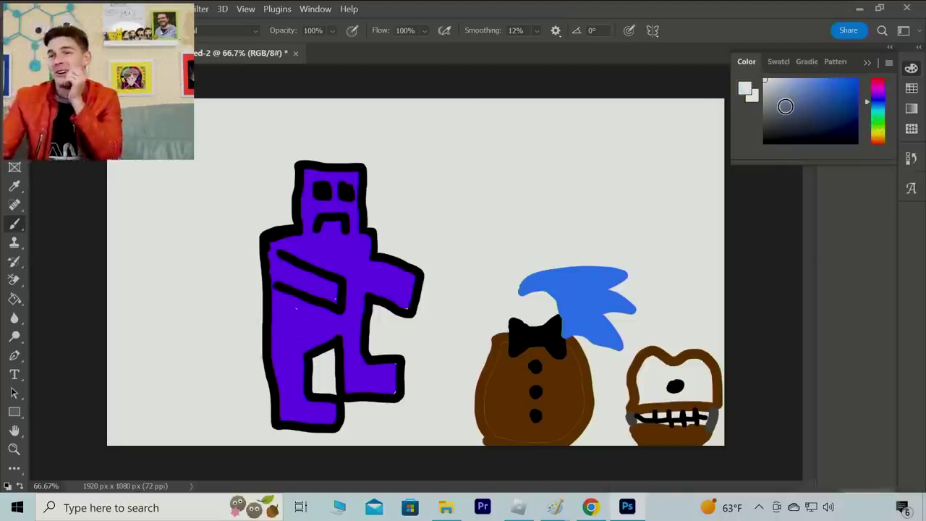
Step: Draw a black X on Sonic's head and paint a pale cream face beneath the quills
drag(852, 131, 765, 161)
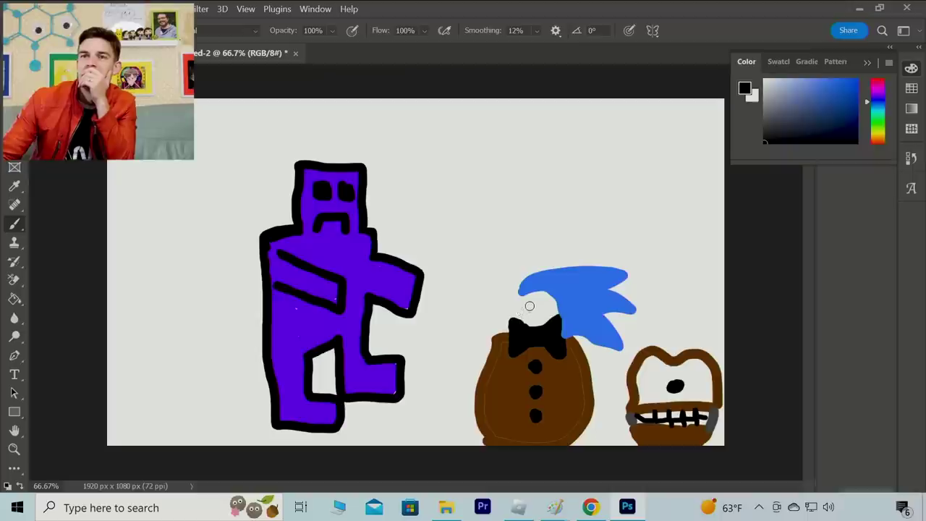
mouse_move(531, 303)
mouse_down()
mouse_move(538, 314)
mouse_move(537, 296)
mouse_up()
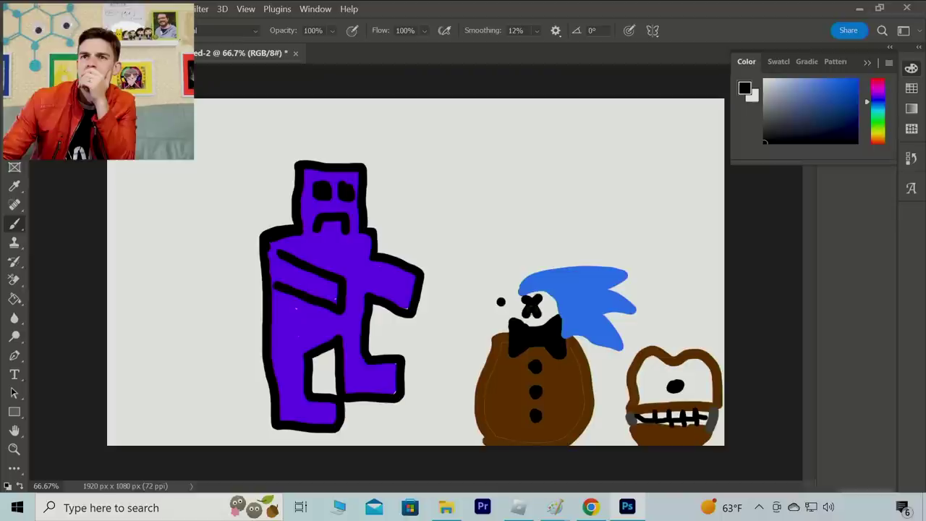
click(876, 110)
drag(877, 115, 876, 128)
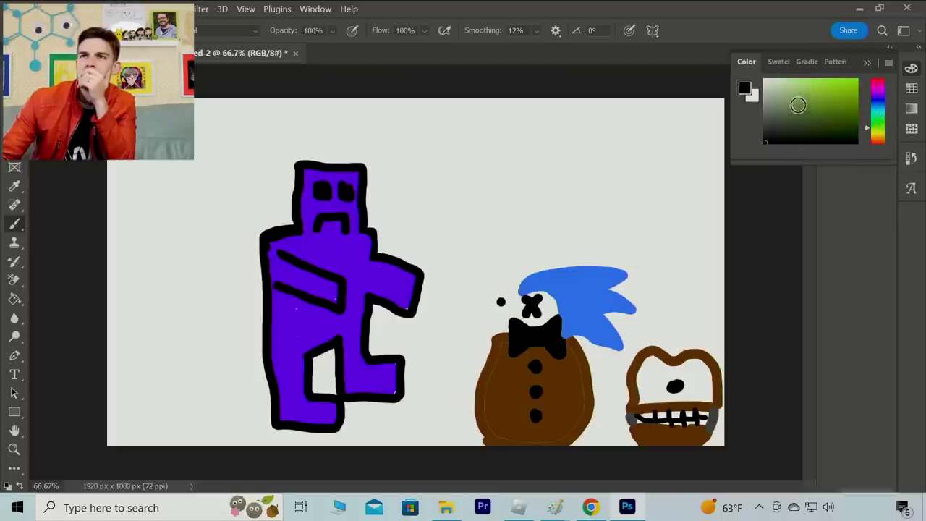
drag(798, 104, 793, 74)
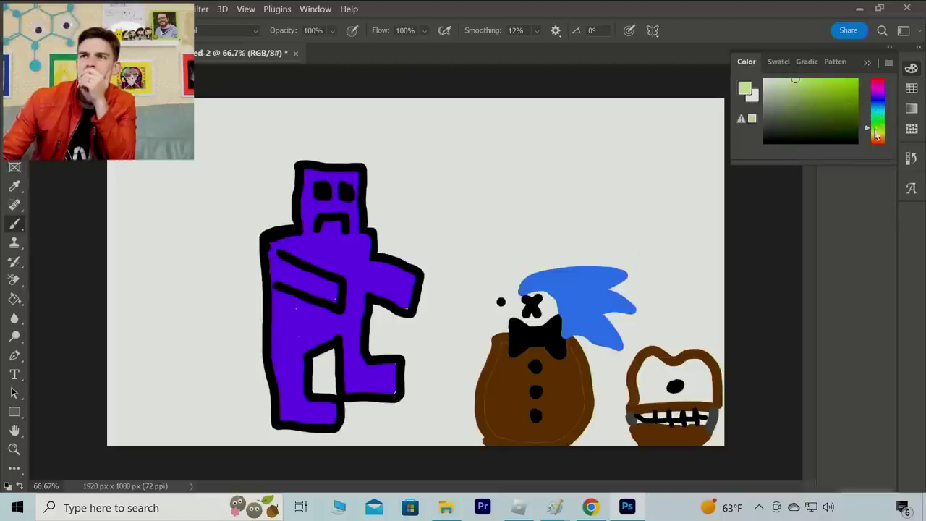
mouse_move(878, 134)
mouse_down()
mouse_move(879, 97)
mouse_move(878, 127)
mouse_move(868, 135)
mouse_up()
mouse_move(787, 81)
mouse_down()
mouse_move(781, 97)
mouse_move(780, 80)
mouse_up()
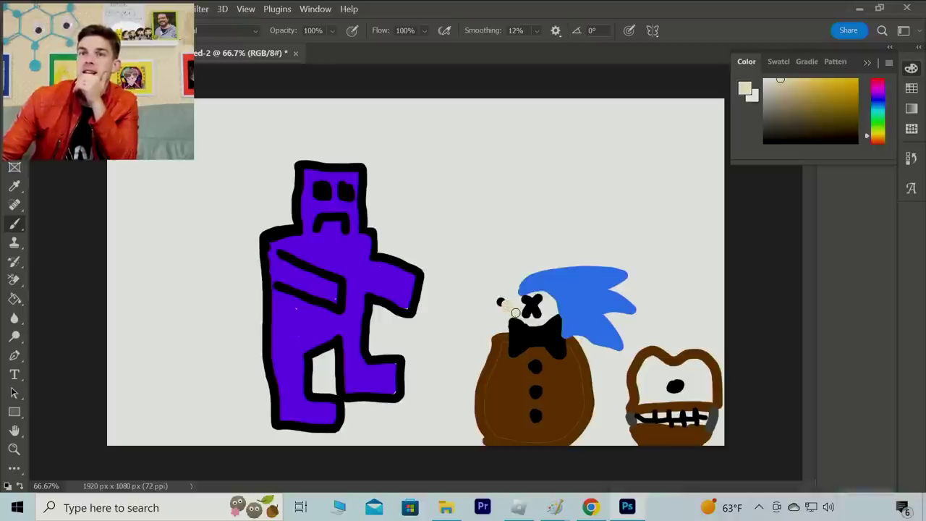
mouse_move(515, 311)
mouse_down()
mouse_move(515, 298)
mouse_move(517, 320)
mouse_move(556, 320)
mouse_up()
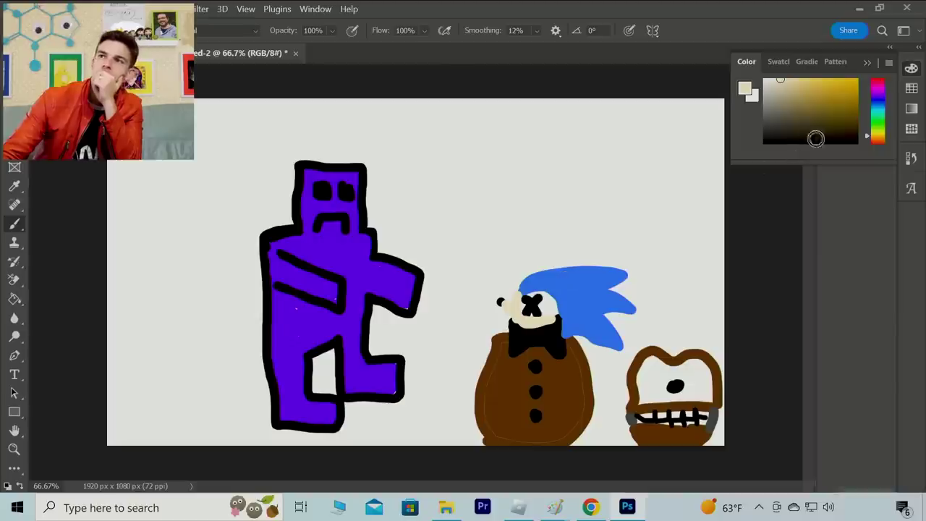
Step: Dab a bright red nose onto the cream face
click(878, 80)
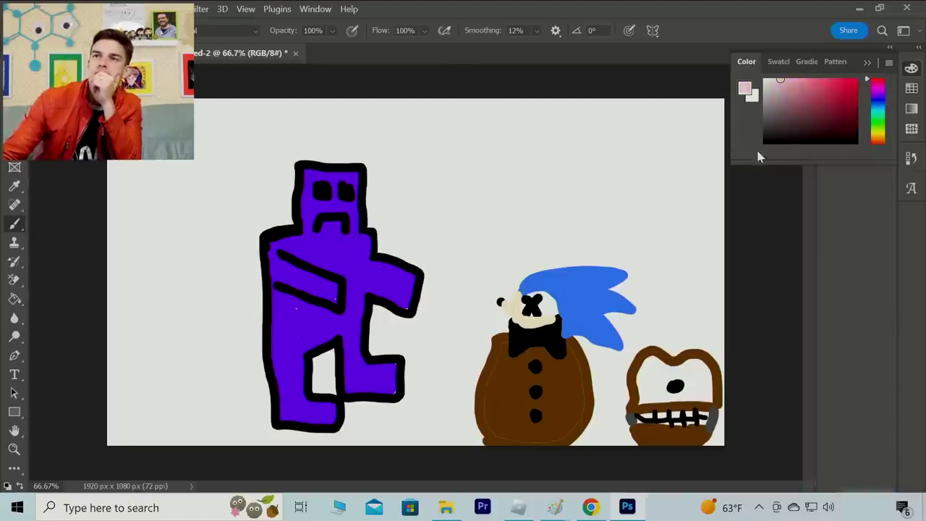
drag(853, 90, 857, 142)
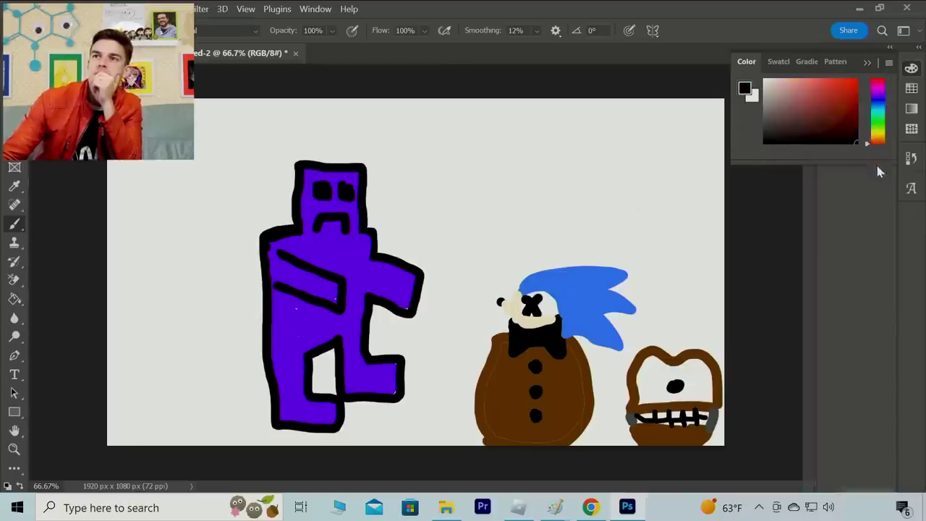
drag(829, 86, 857, 80)
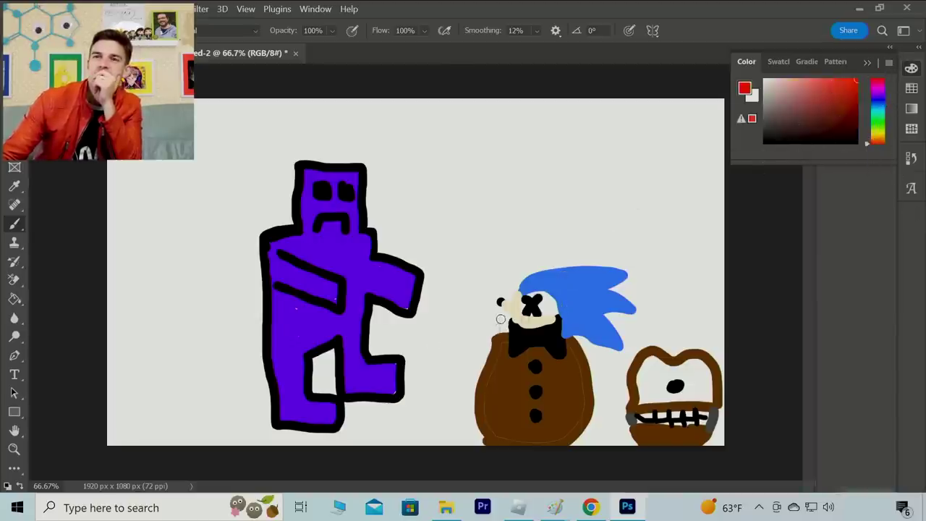
click(525, 319)
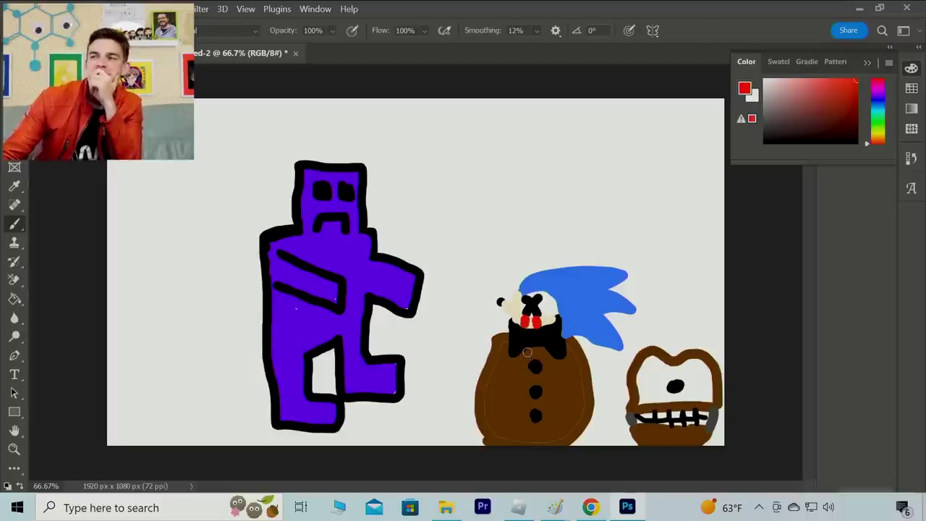
drag(843, 86, 756, 149)
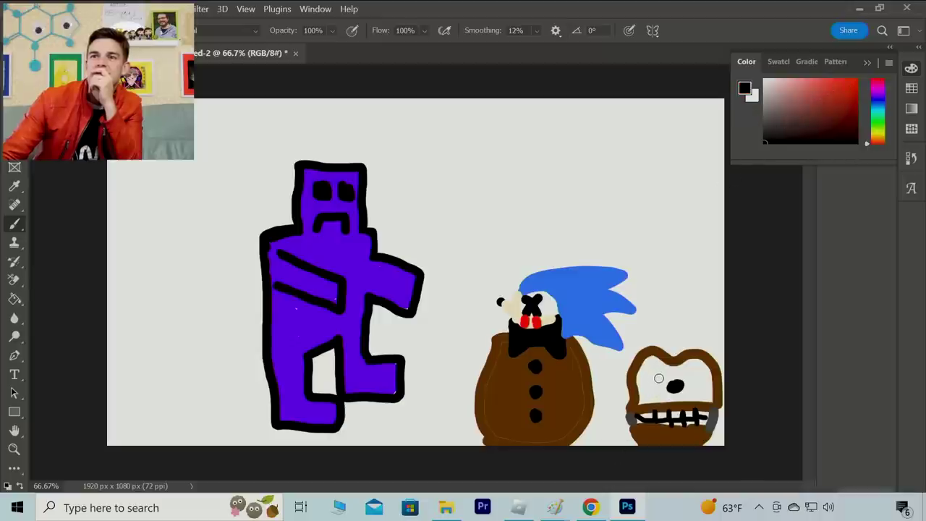
Step: Paint bold black eyes and brows on the bear head, then sample its brown
mouse_move(660, 379)
mouse_down()
mouse_move(650, 375)
mouse_move(660, 385)
mouse_move(691, 371)
mouse_move(696, 393)
mouse_move(691, 369)
mouse_move(693, 382)
mouse_up()
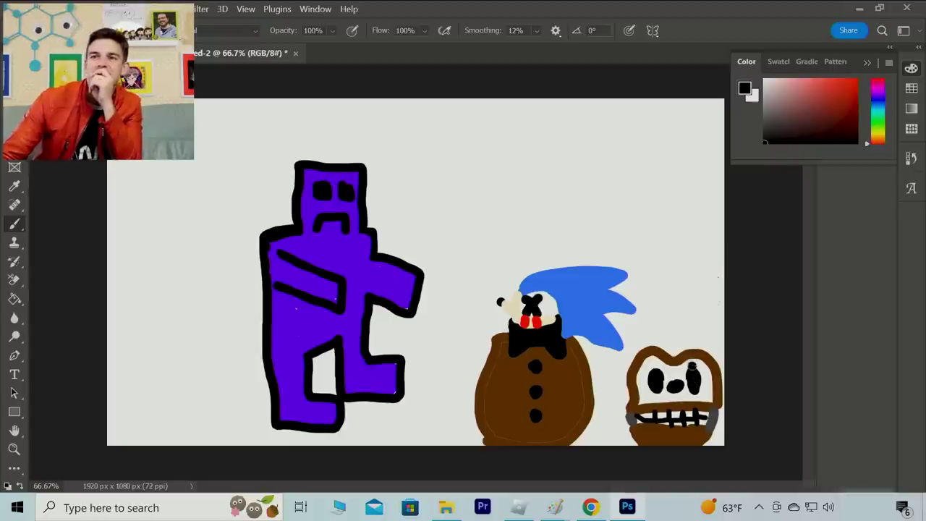
mouse_move(692, 365)
mouse_down()
mouse_move(699, 399)
mouse_move(711, 389)
mouse_move(697, 378)
mouse_move(662, 360)
mouse_up()
mouse_move(660, 392)
mouse_down()
mouse_move(634, 395)
mouse_move(675, 385)
mouse_move(664, 365)
mouse_up()
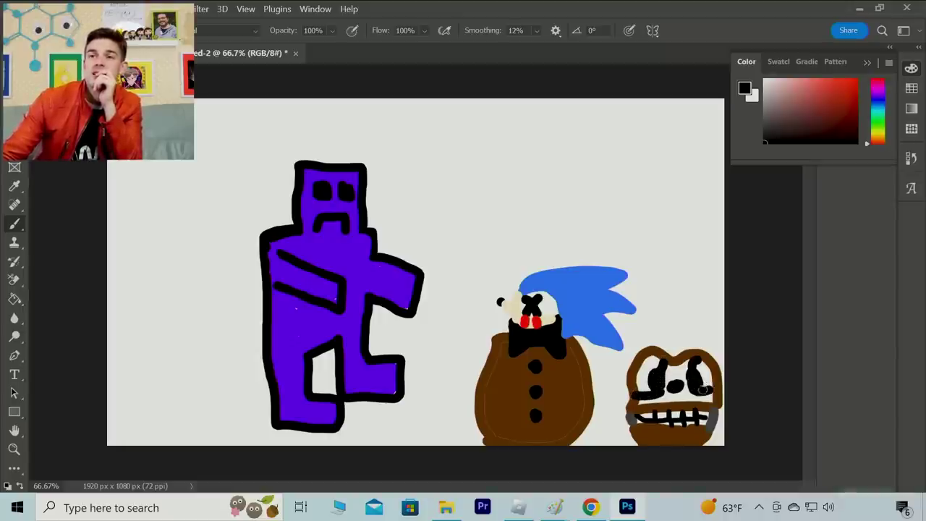
drag(704, 390, 702, 366)
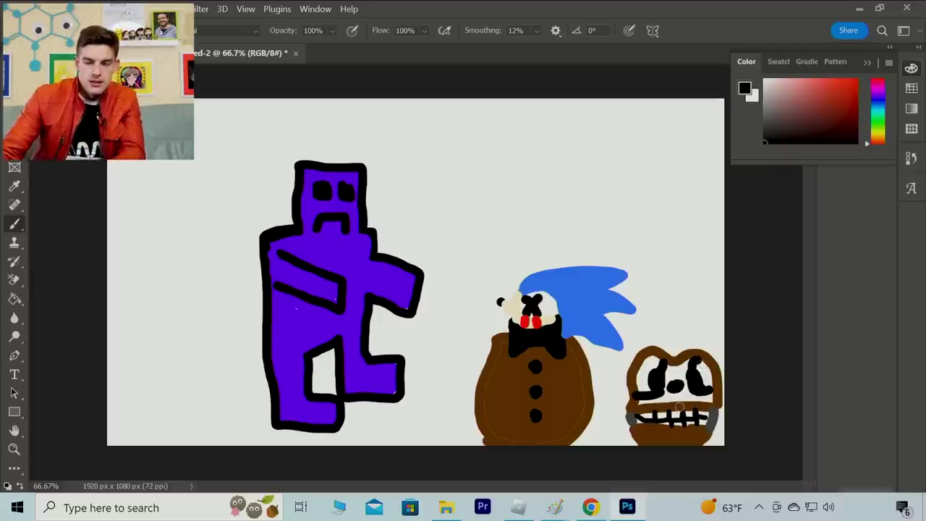
key(i)
click(687, 402)
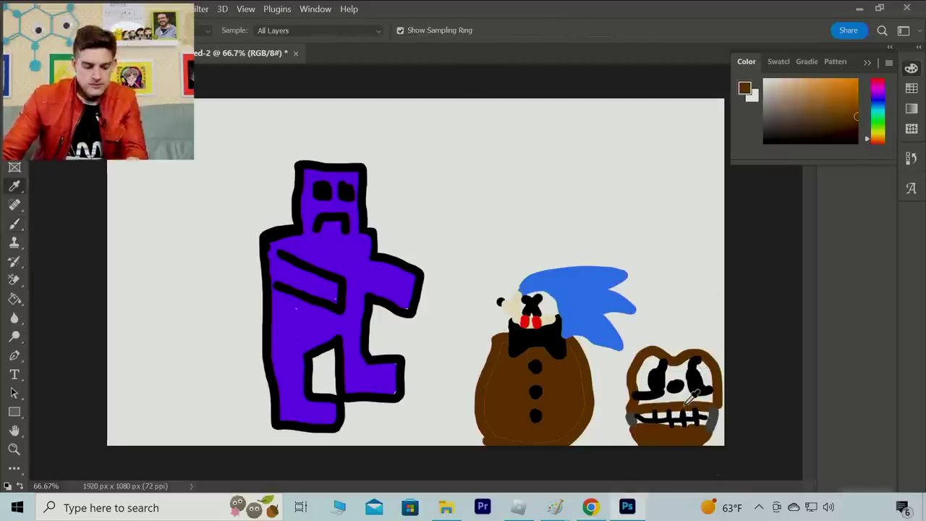
Step: Fill the bear's pale face with solid brown and paint a black top hat on its head
key(g)
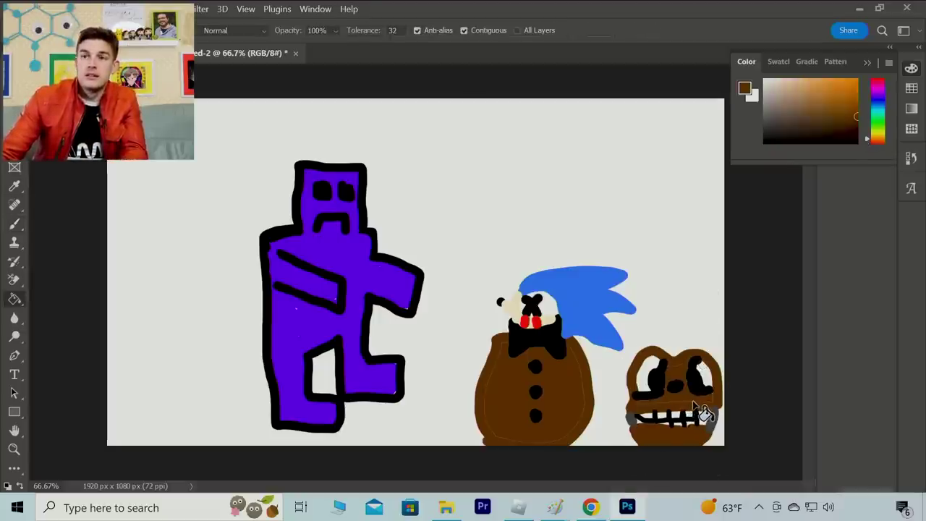
key(b)
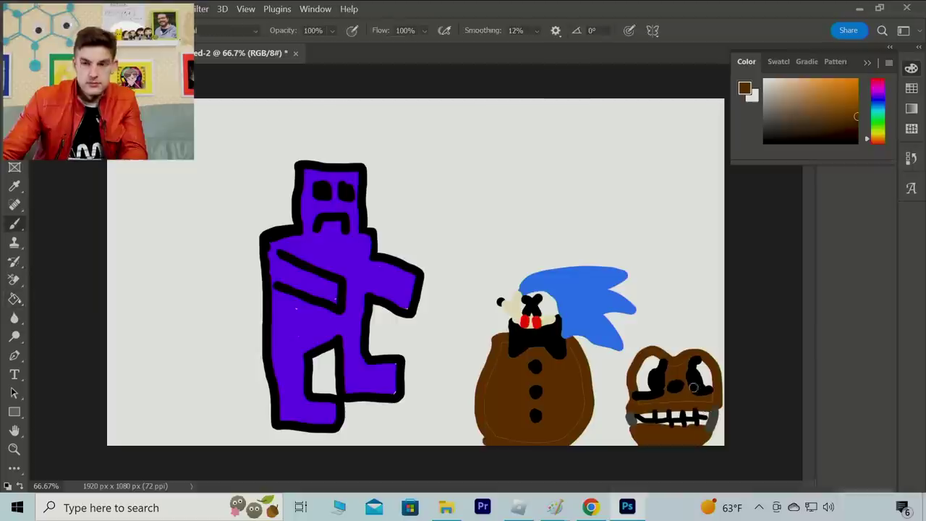
key(d)
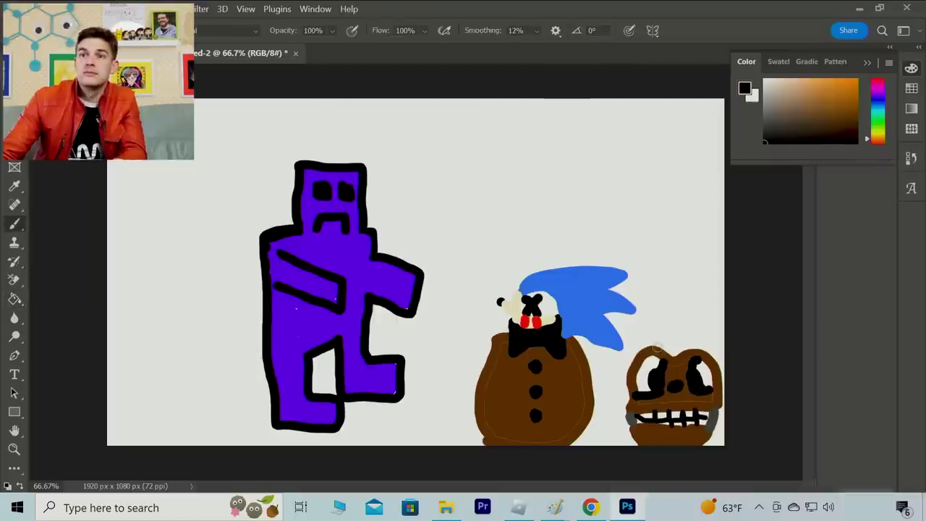
mouse_move(656, 347)
mouse_down()
mouse_move(708, 345)
mouse_move(647, 345)
mouse_move(670, 344)
mouse_move(665, 311)
mouse_move(674, 309)
mouse_move(690, 308)
mouse_move(698, 347)
mouse_move(673, 342)
mouse_move(675, 311)
mouse_move(690, 314)
mouse_move(689, 341)
mouse_move(682, 314)
mouse_move(682, 343)
mouse_move(677, 313)
mouse_move(673, 336)
mouse_move(648, 344)
mouse_move(715, 341)
mouse_up()
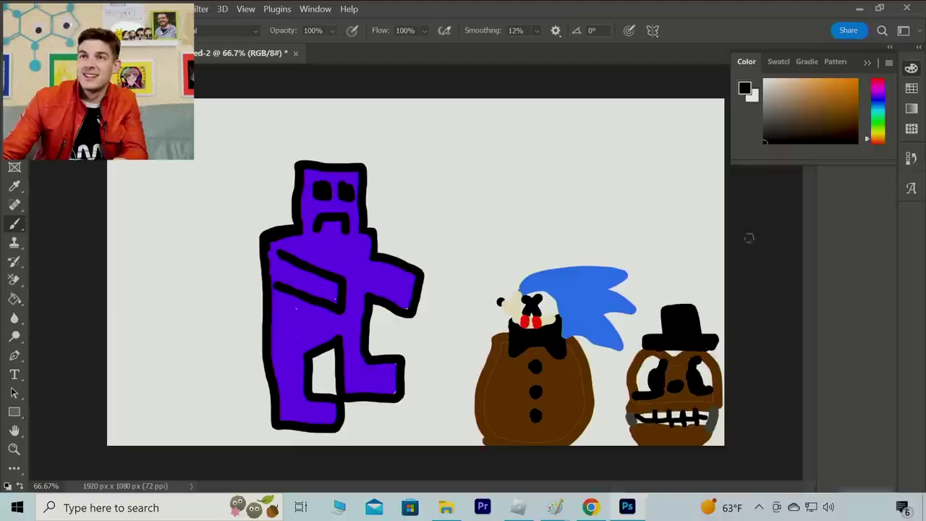
key(i)
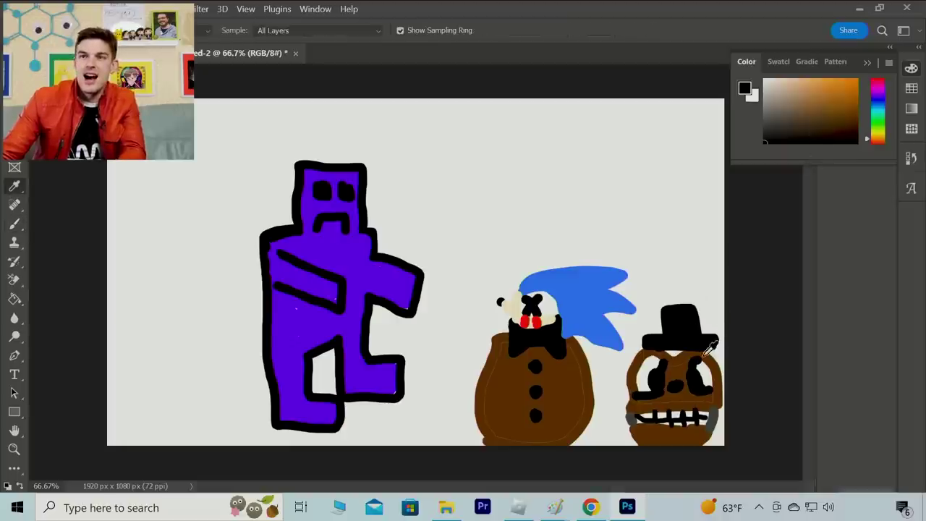
click(680, 368)
key(g)
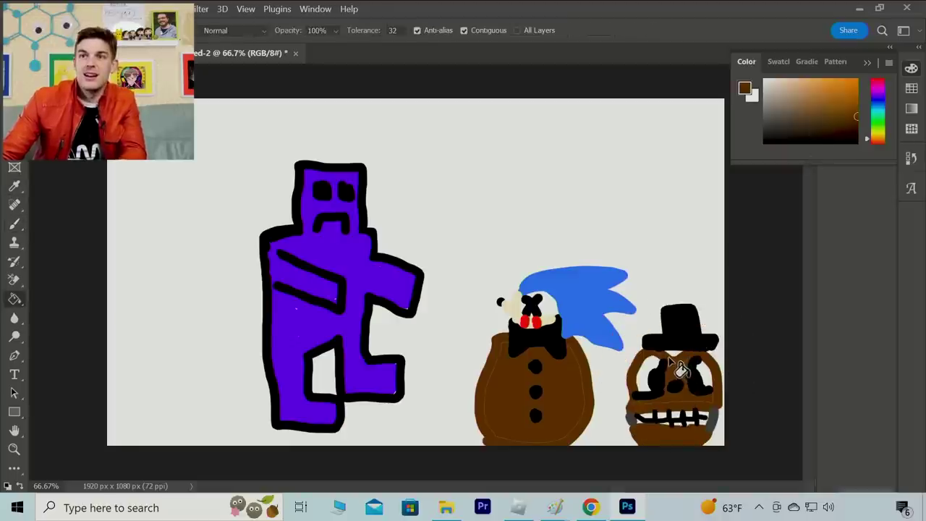
key(b)
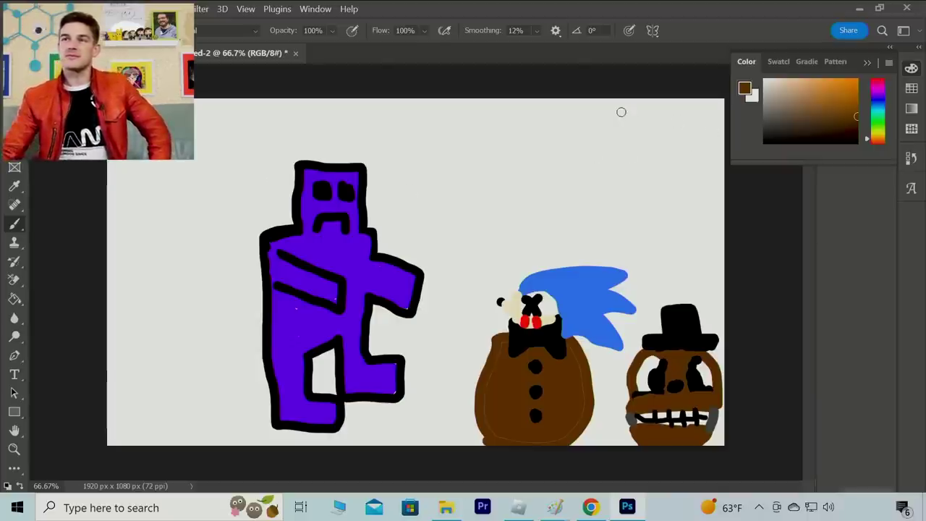
Step: Pick bright yellow and paint a small badge on the purple figure's chest
click(878, 134)
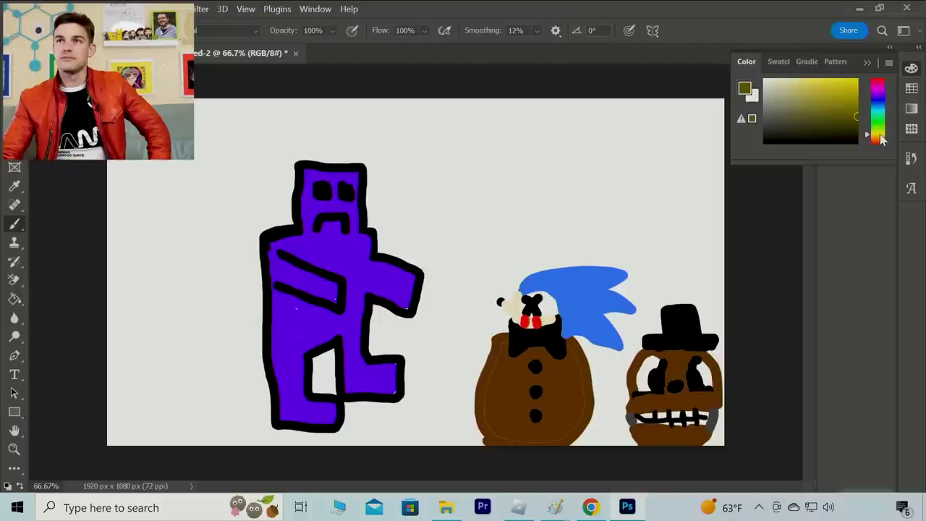
click(880, 137)
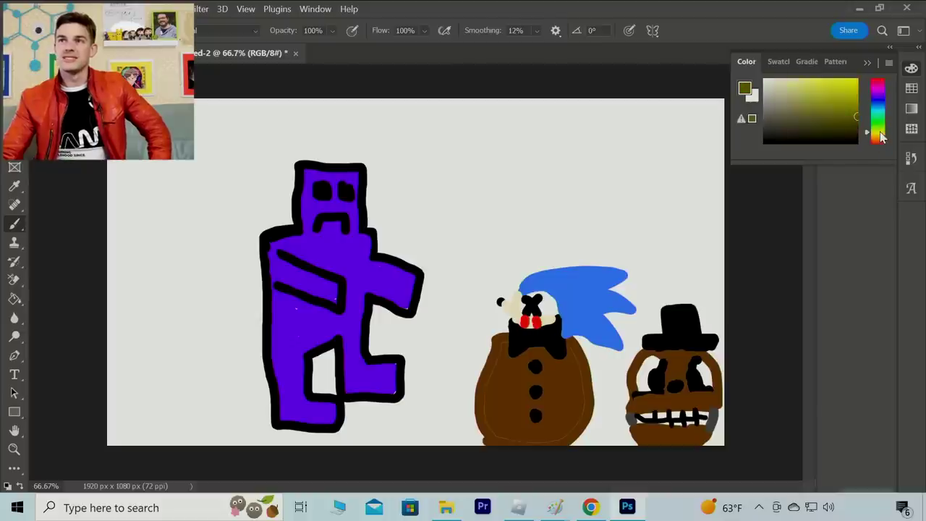
click(882, 139)
click(882, 135)
drag(819, 97, 856, 78)
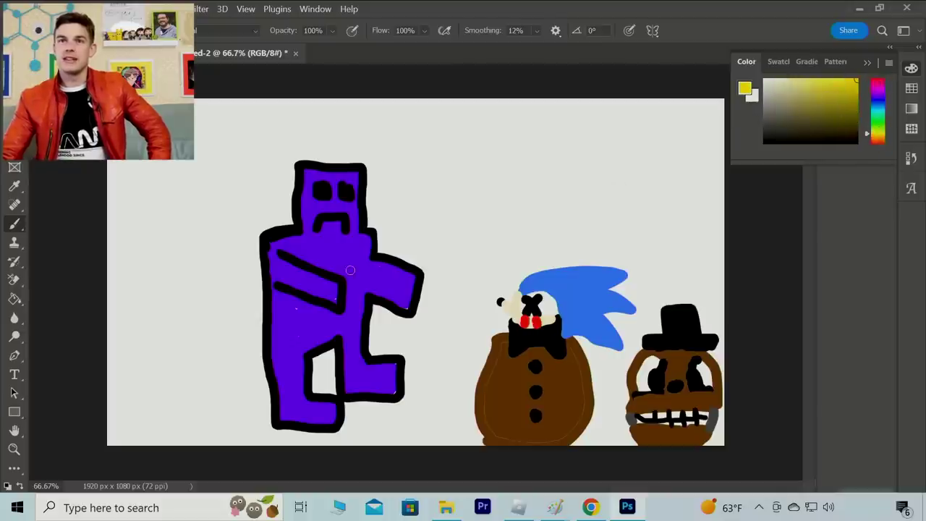
drag(342, 261, 357, 265)
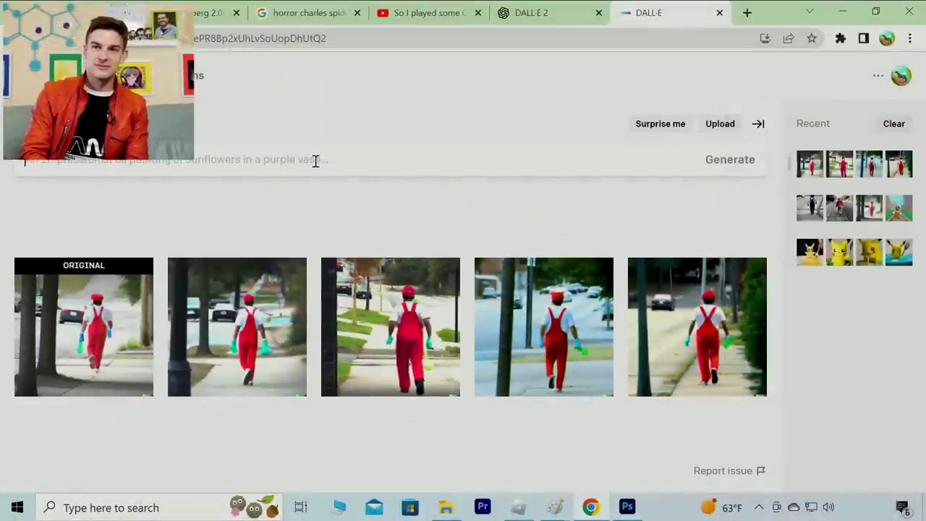
click(628, 508)
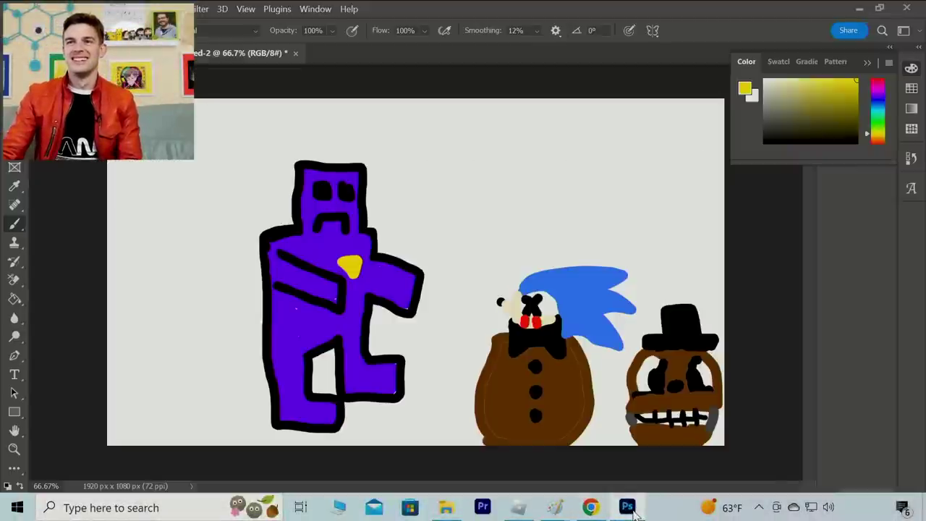
click(628, 508)
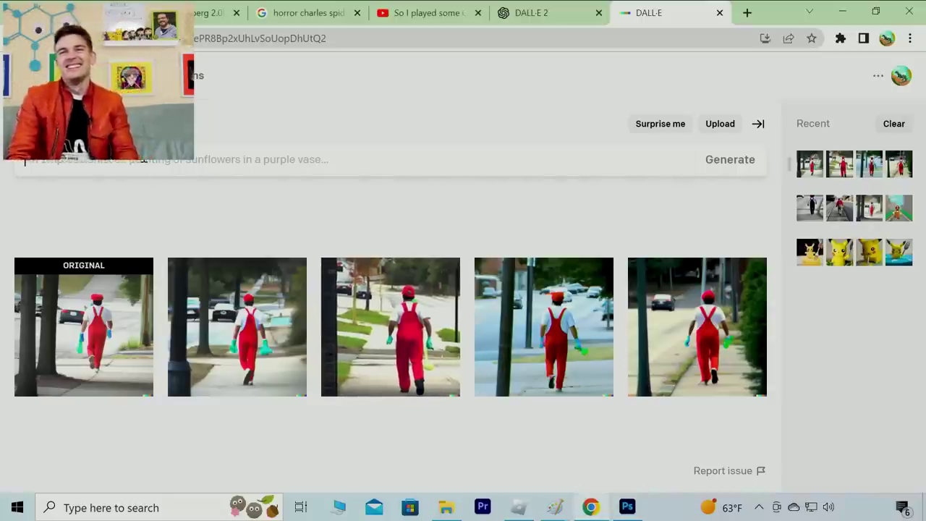
click(143, 160)
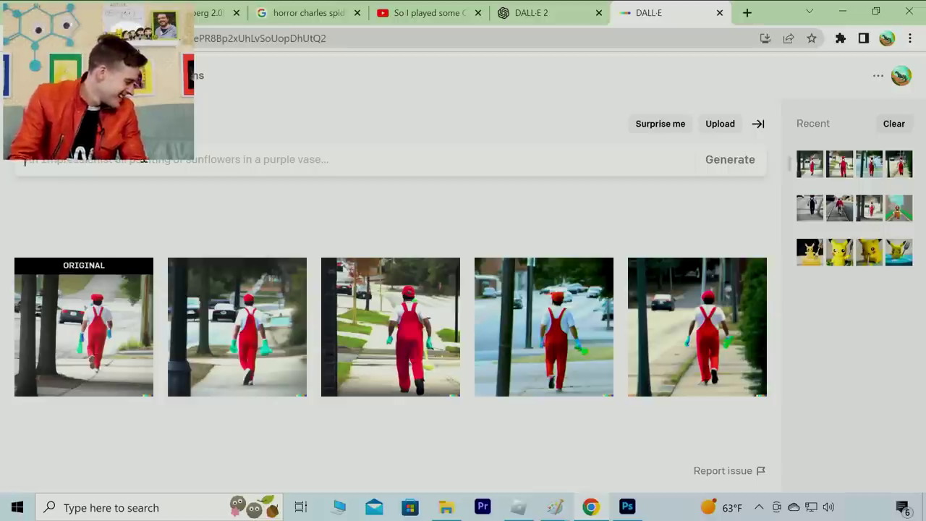
click(633, 511)
click(634, 511)
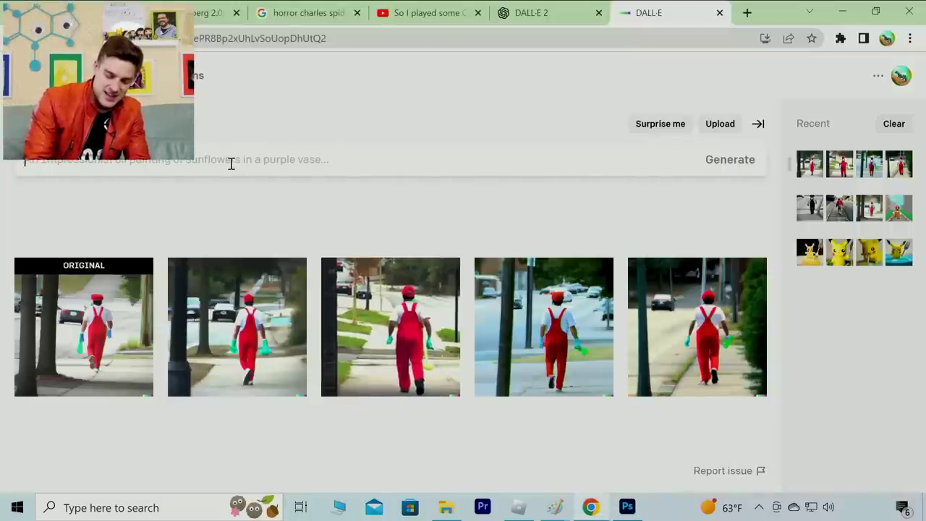
Step: Complete the prompt as 'purple guy from fnaf shoving sonic the hedgehog into an animatronic bear suit', fixing typos
text(p)
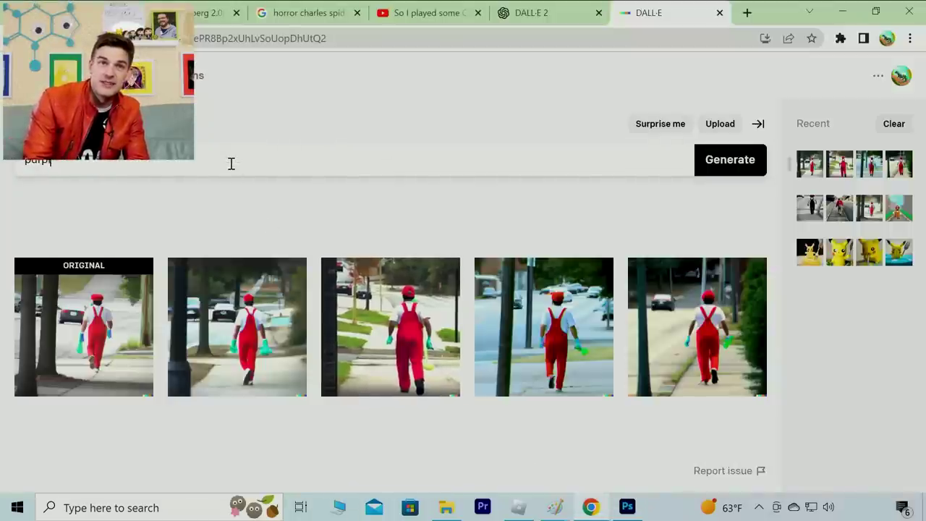
text(qrple guy from fnaf shoving)
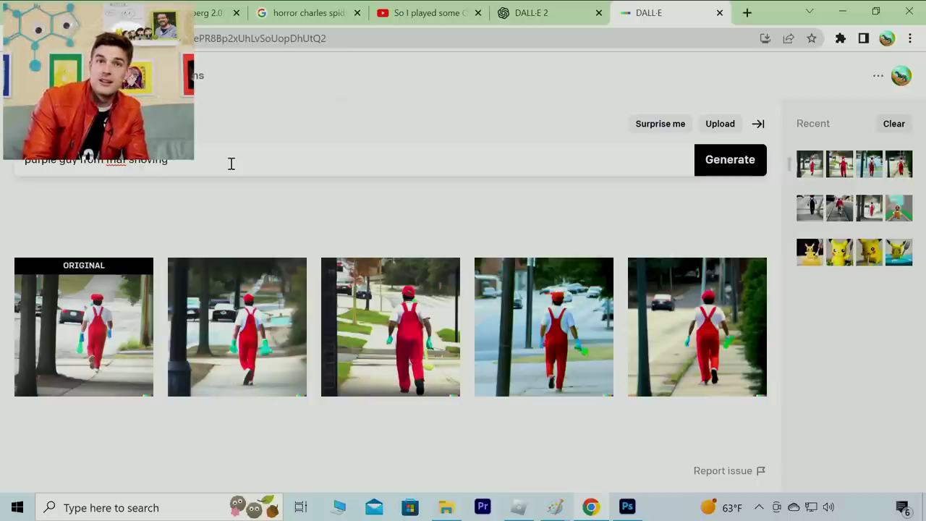
text(sonic into an animatronic bear suy)
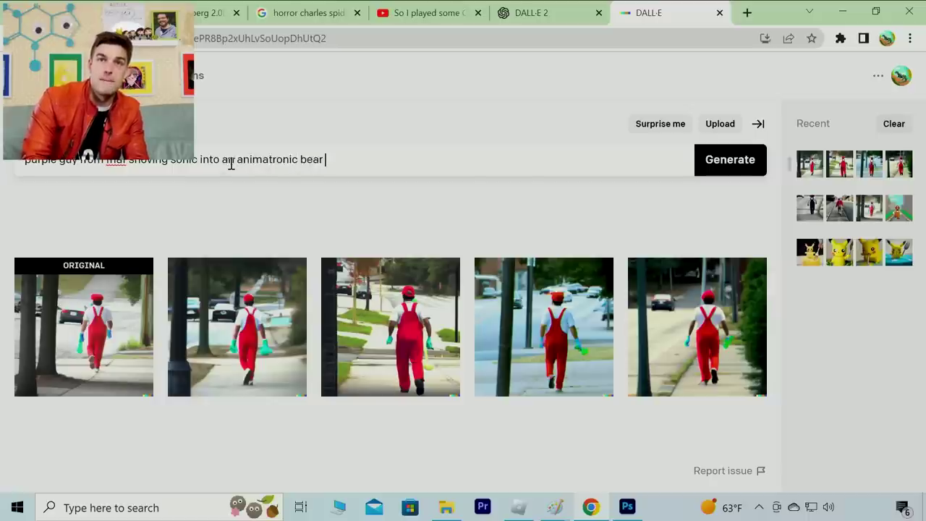
key(BackSpace)
text(it)
key(Left)
key(Left)
key(Left)
key(Left)
key(Left)
key(Left)
key(Left)
key(Left)
key(Left)
key(Left)
key(Left)
key(Left)
key(Left)
key(Left)
key(Left)
key(Left)
key(Left)
key(Left)
key(Left)
key(Left)
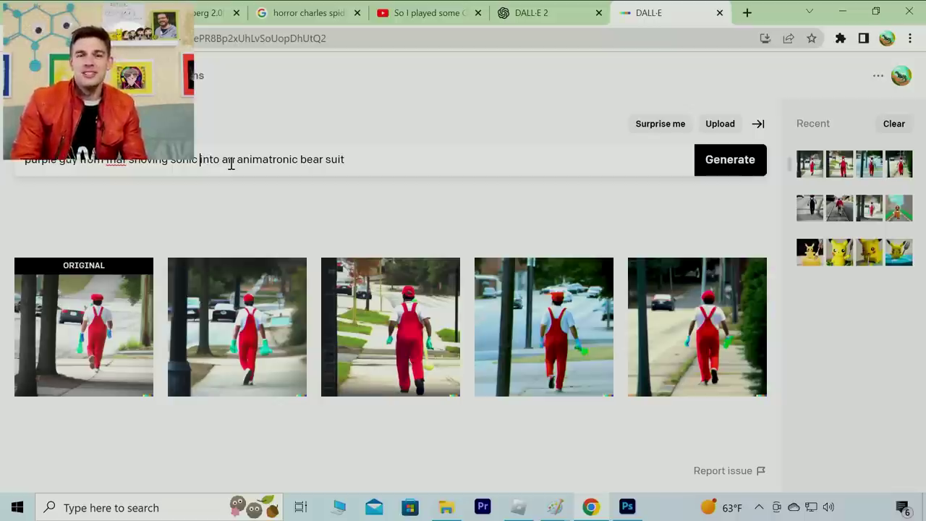
text(ths )
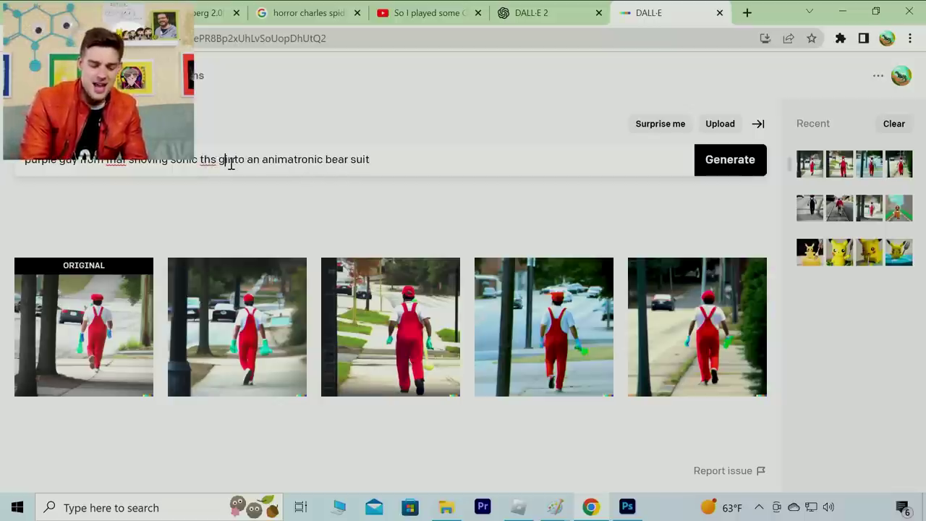
text(hedgehog)
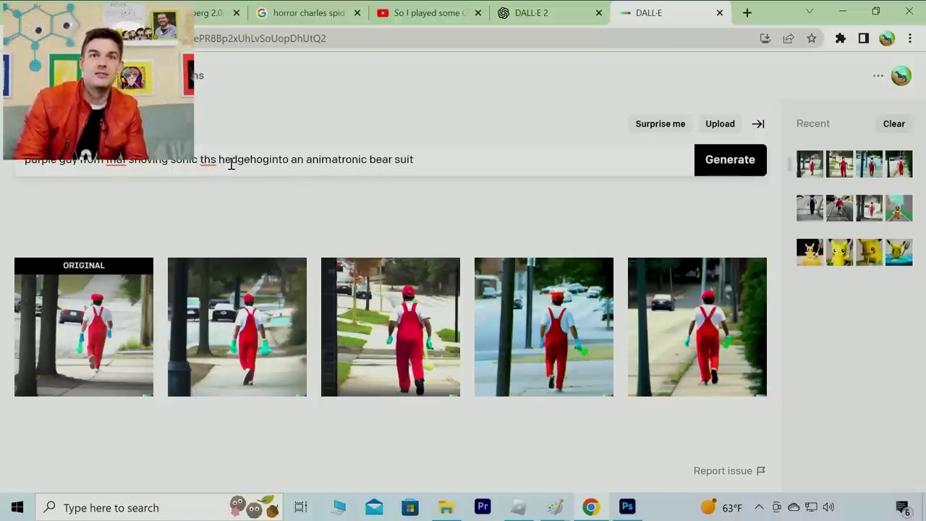
key(Left)
key(Left)
key(Left)
key(Left)
key(Left)
key(Left)
key(Left)
key(Left)
key(Left)
key(Left)
key(BackSpace)
text(e)
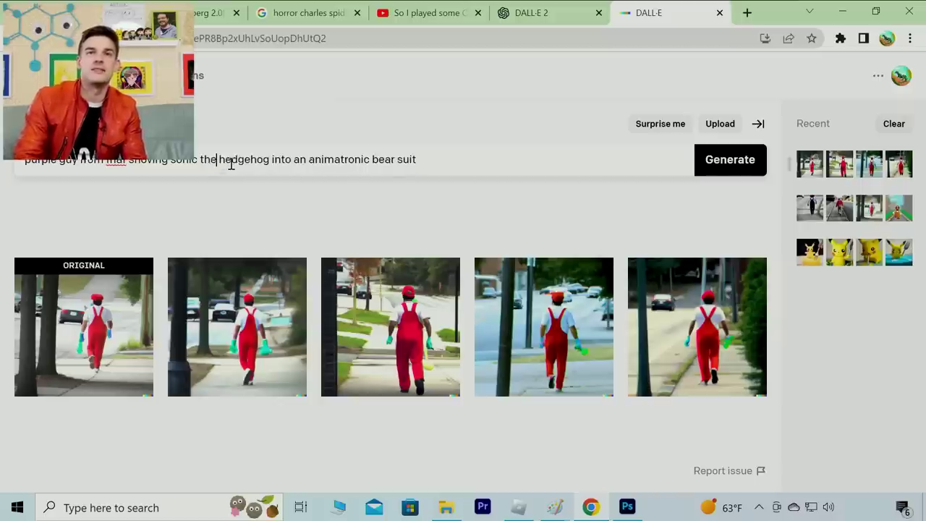
Step: Generate images for the purple guy prompt and view the first result full size
click(712, 168)
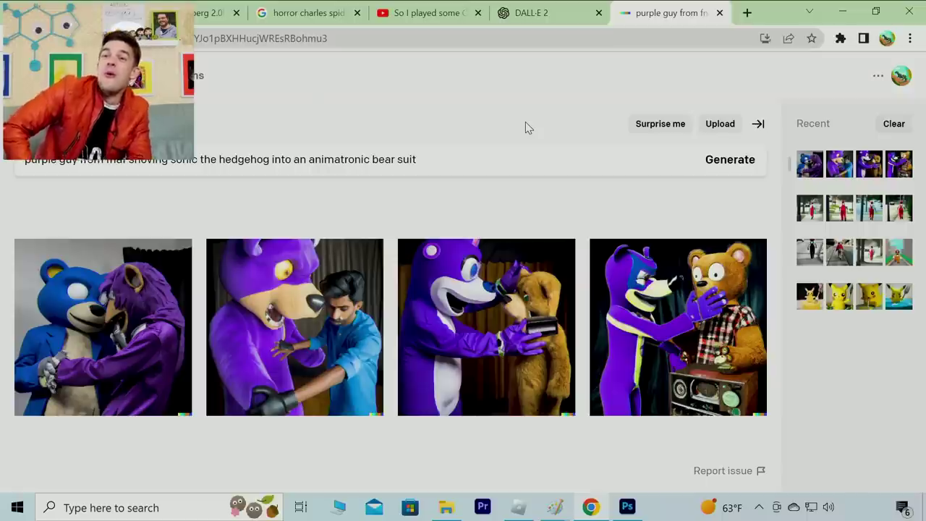
click(62, 311)
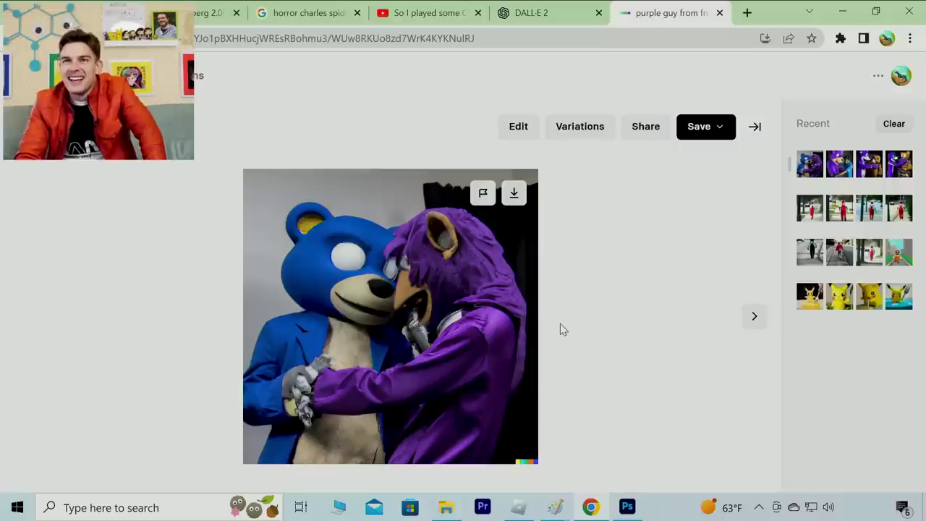
Step: Step through generations two to four, ending on the purple figure grabbing the plaid-shirted bear
key(Right)
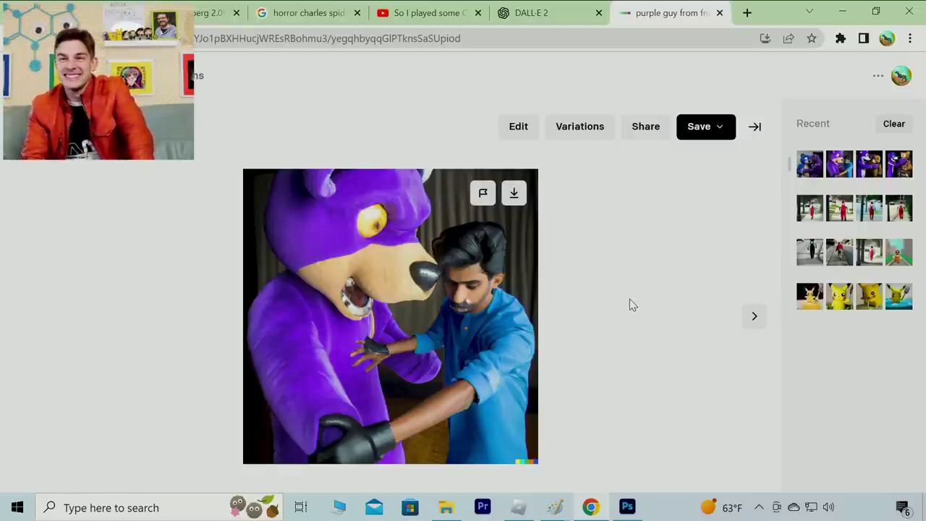
key(Right)
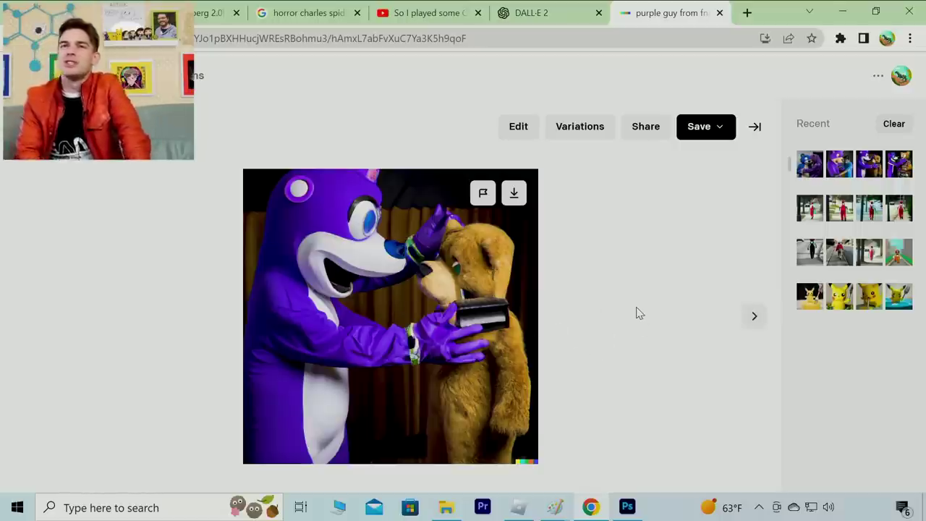
key(Right)
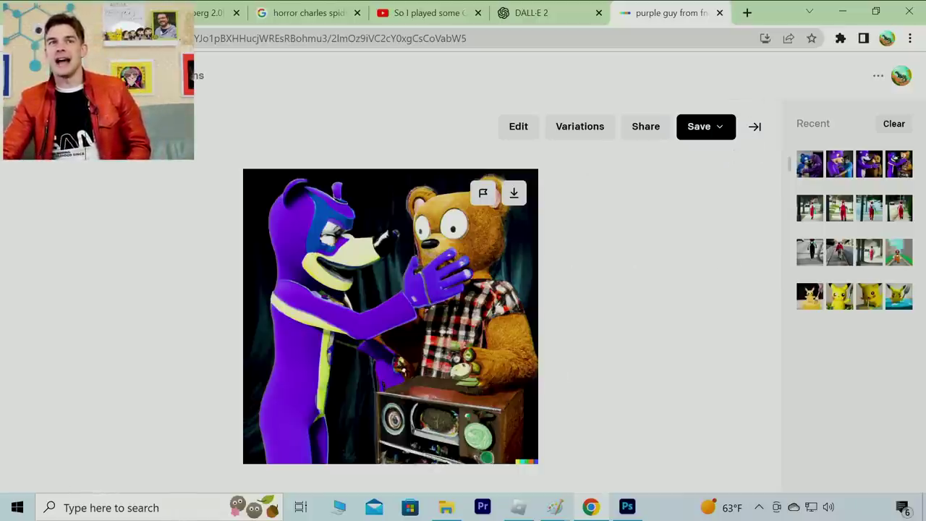
Step: Close the enlarged image to see all four purple guy bear-suit generations side by side
click(729, 155)
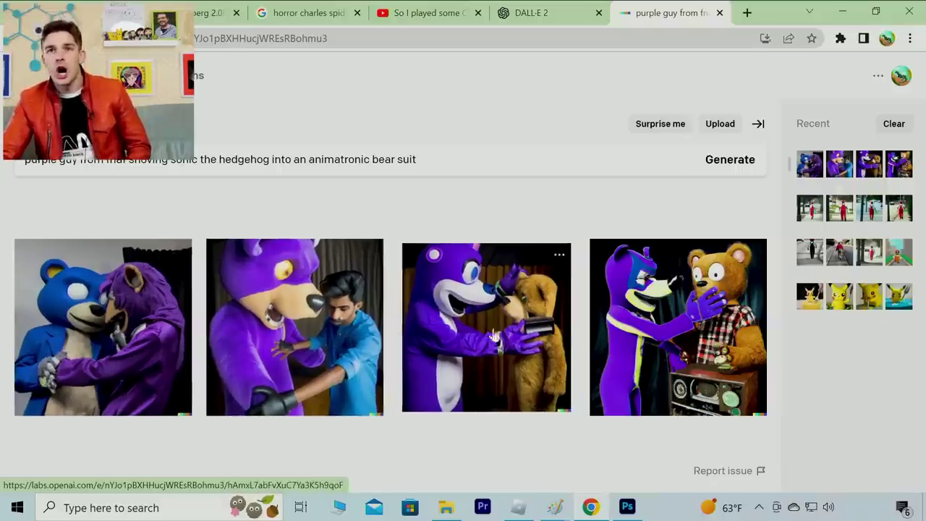
Step: Reopen the first generation, cycle through the enlarged images including the blue bear and teddy-bear radio, then exit
click(108, 325)
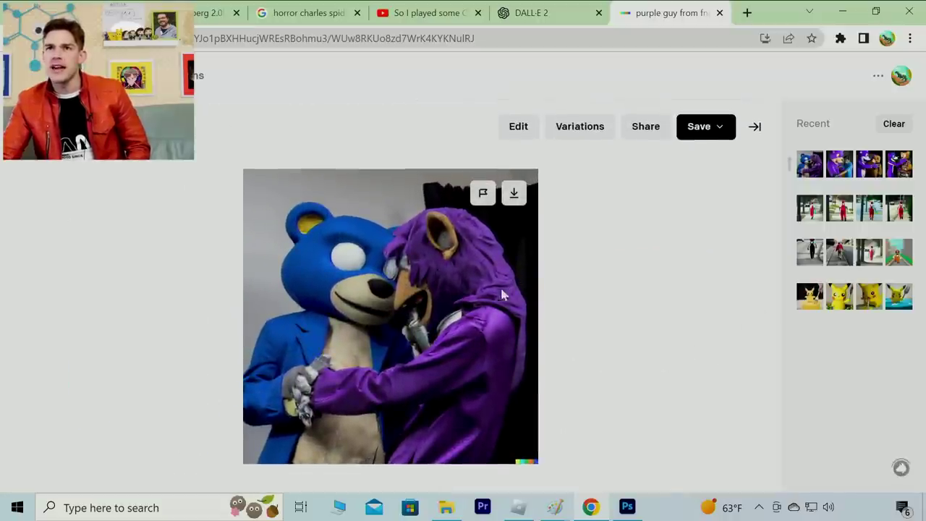
key(Right)
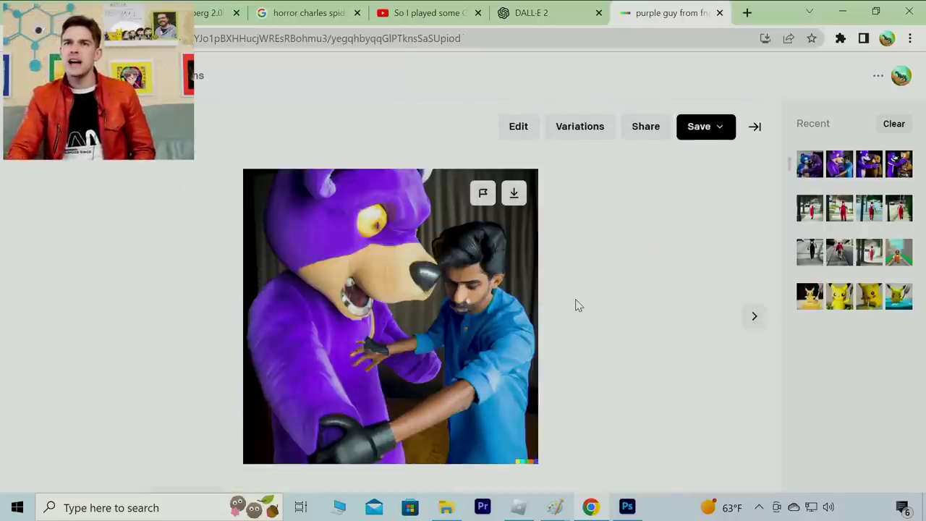
key(Right)
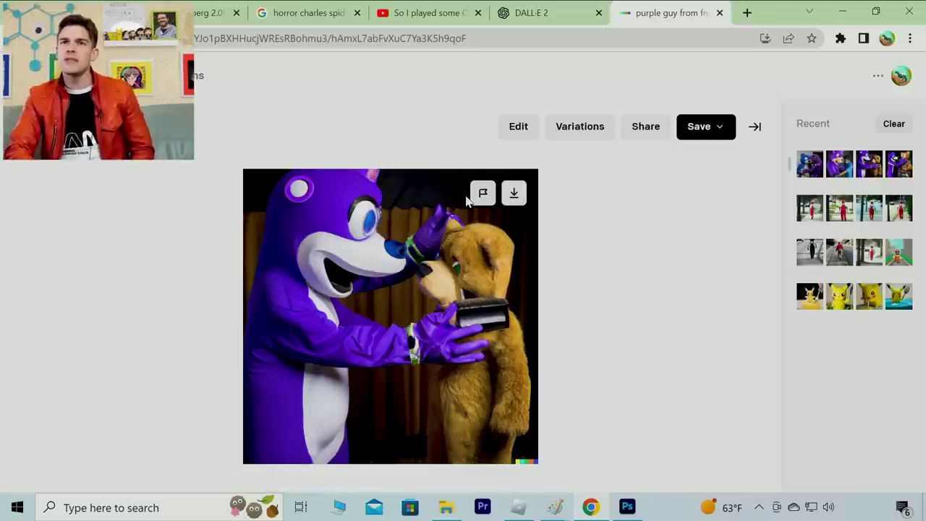
key(Right)
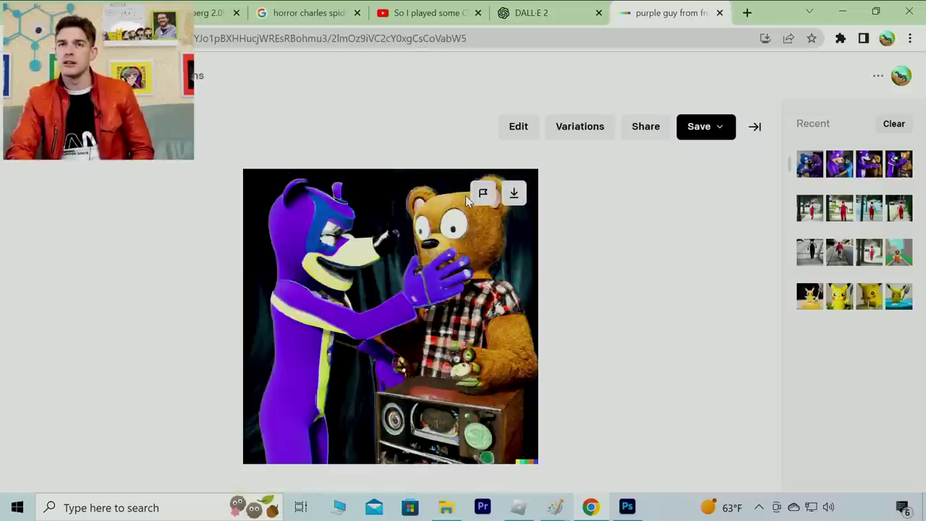
key(Right)
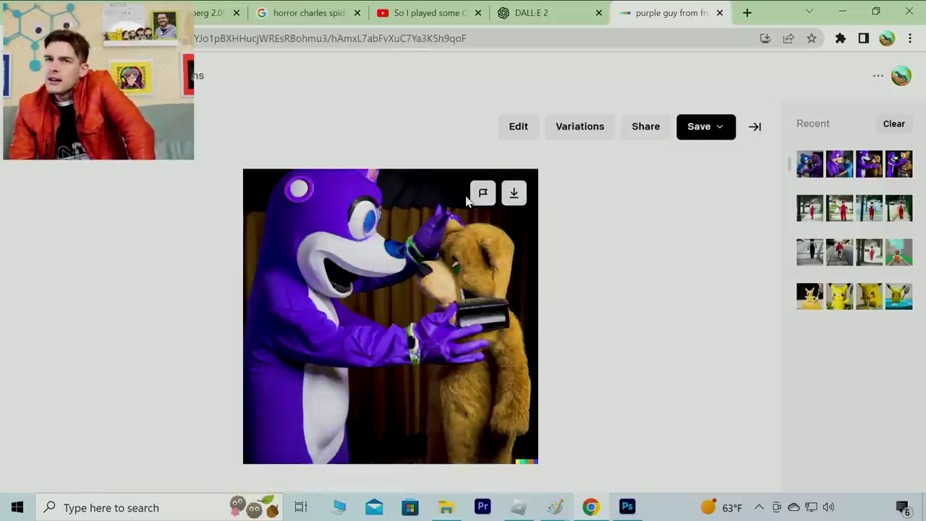
key(Right)
key(Right)
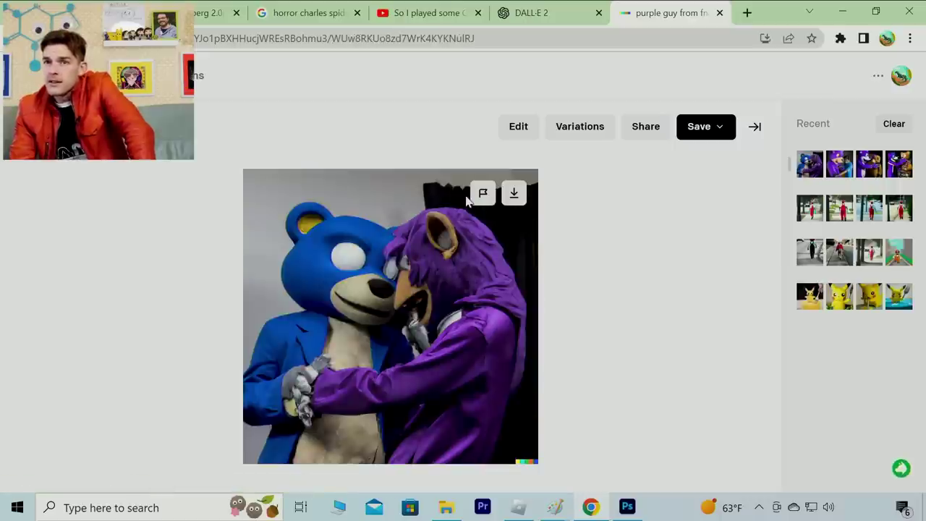
key(Right)
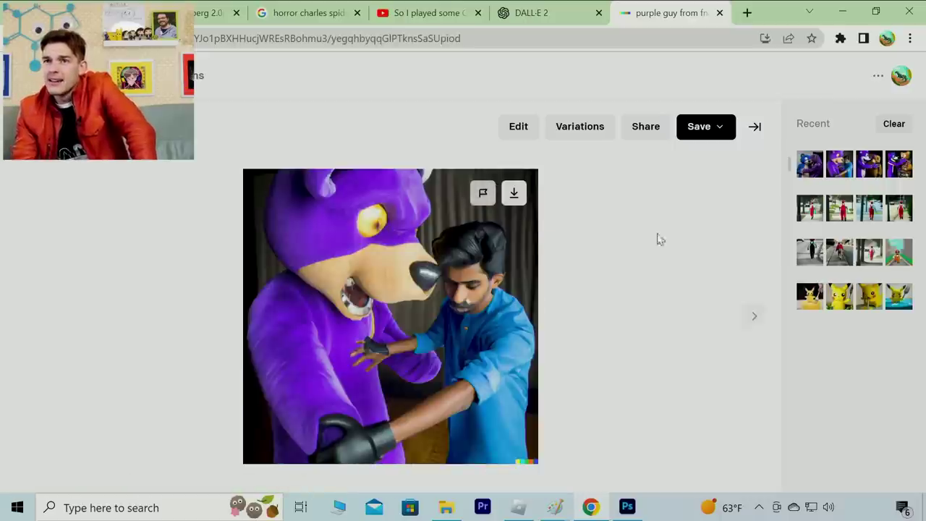
key(Right)
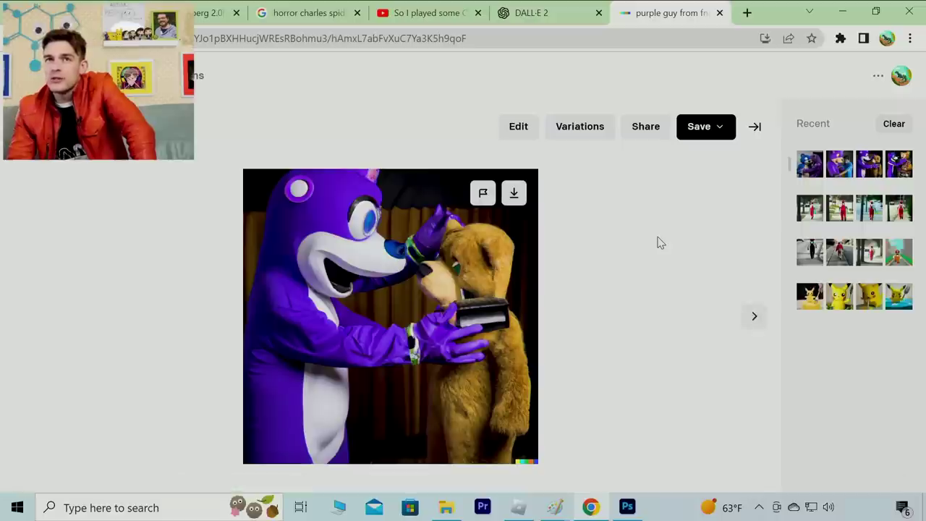
key(Right)
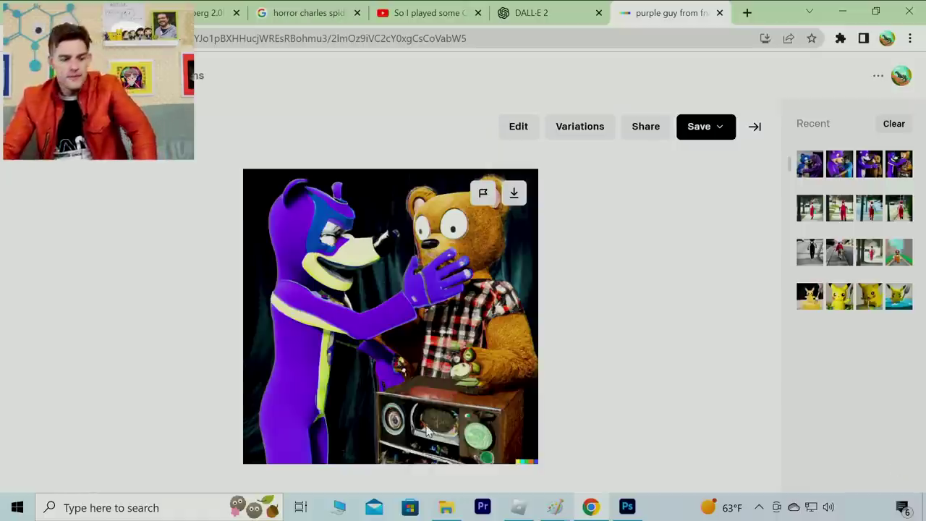
key(Escape)
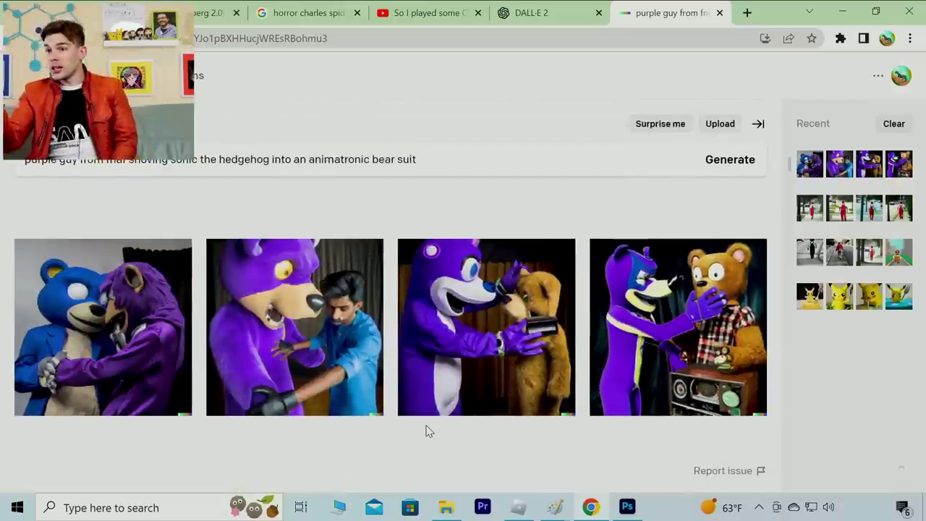